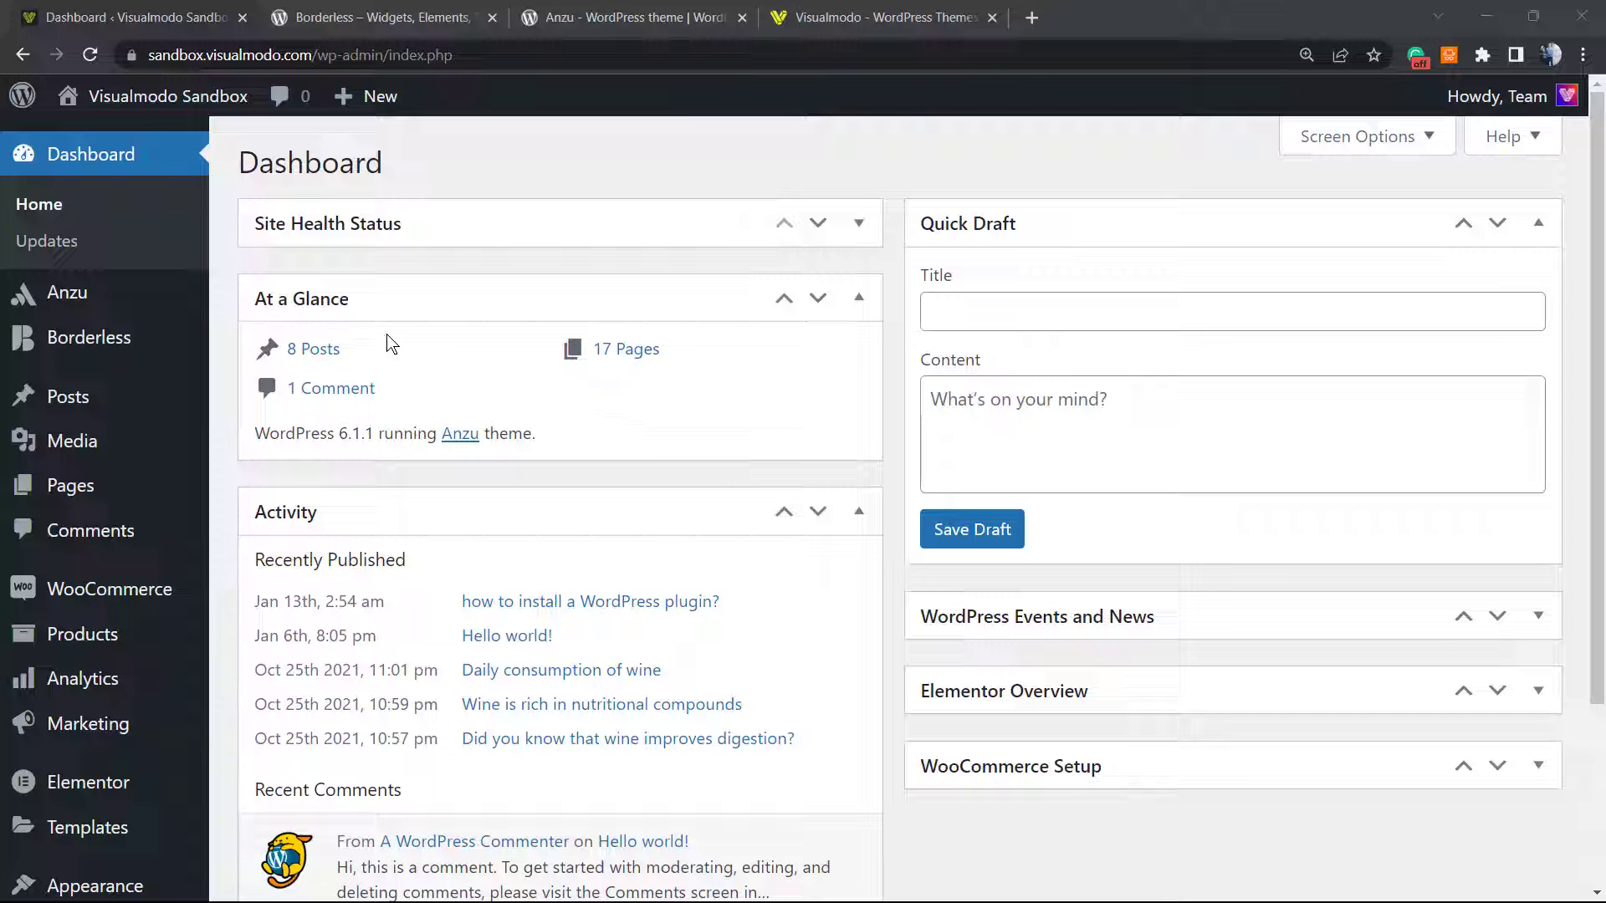
Open WooCommerce Home and scroll through the store setup checklist, 1 of 7 complete
left_click(98, 596)
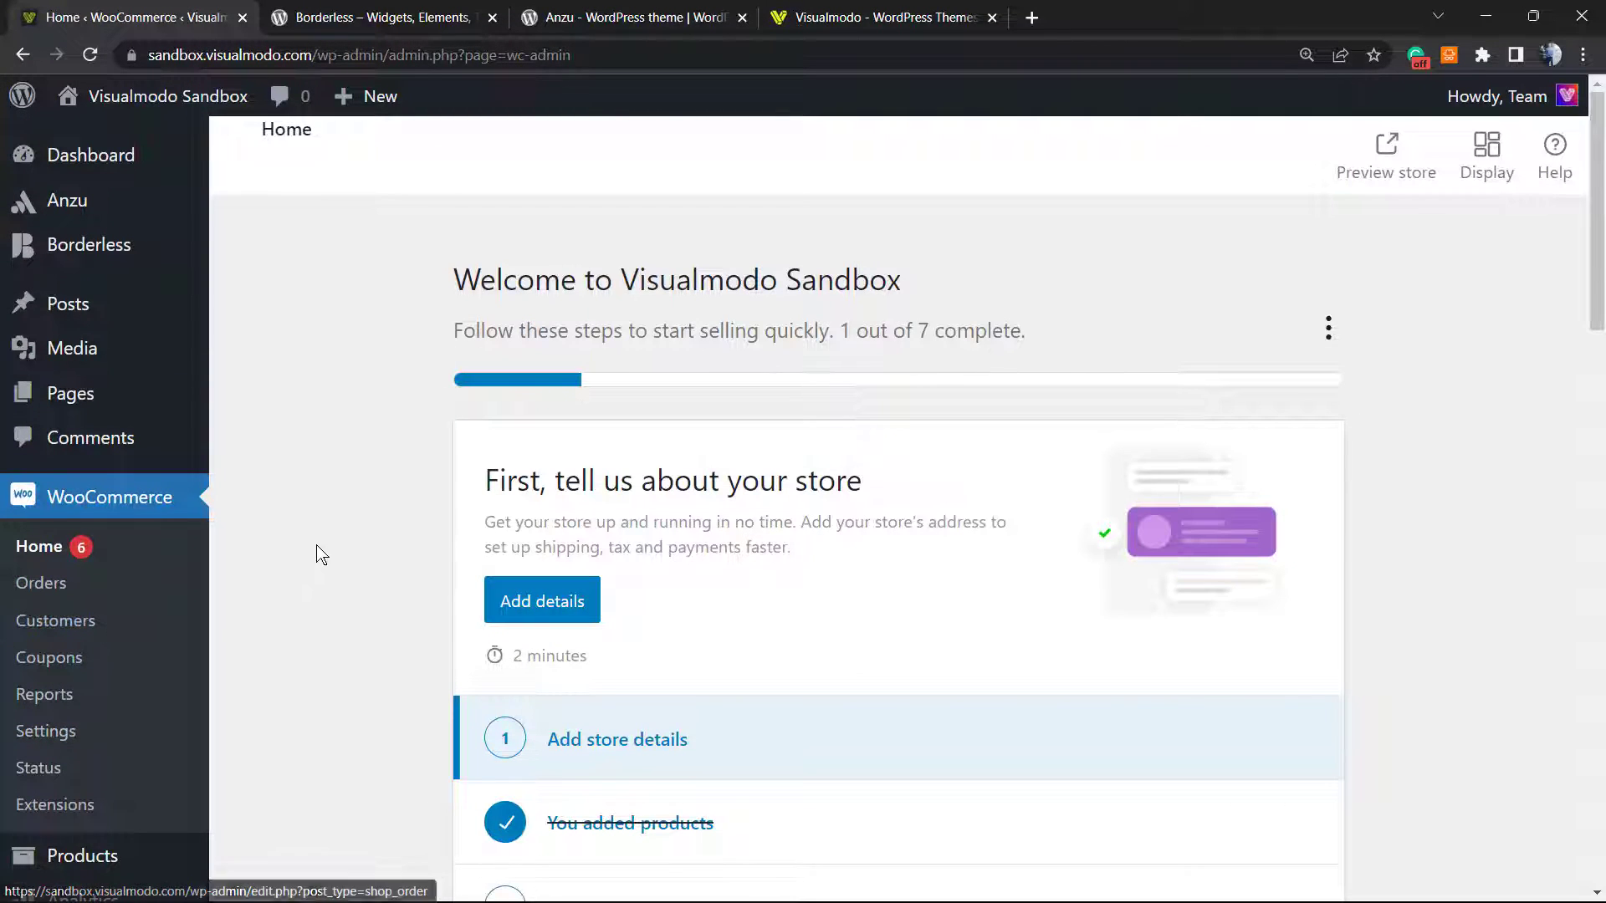
scroll(318, 555, "down", 3)
scroll(262, 567, "down", 3)
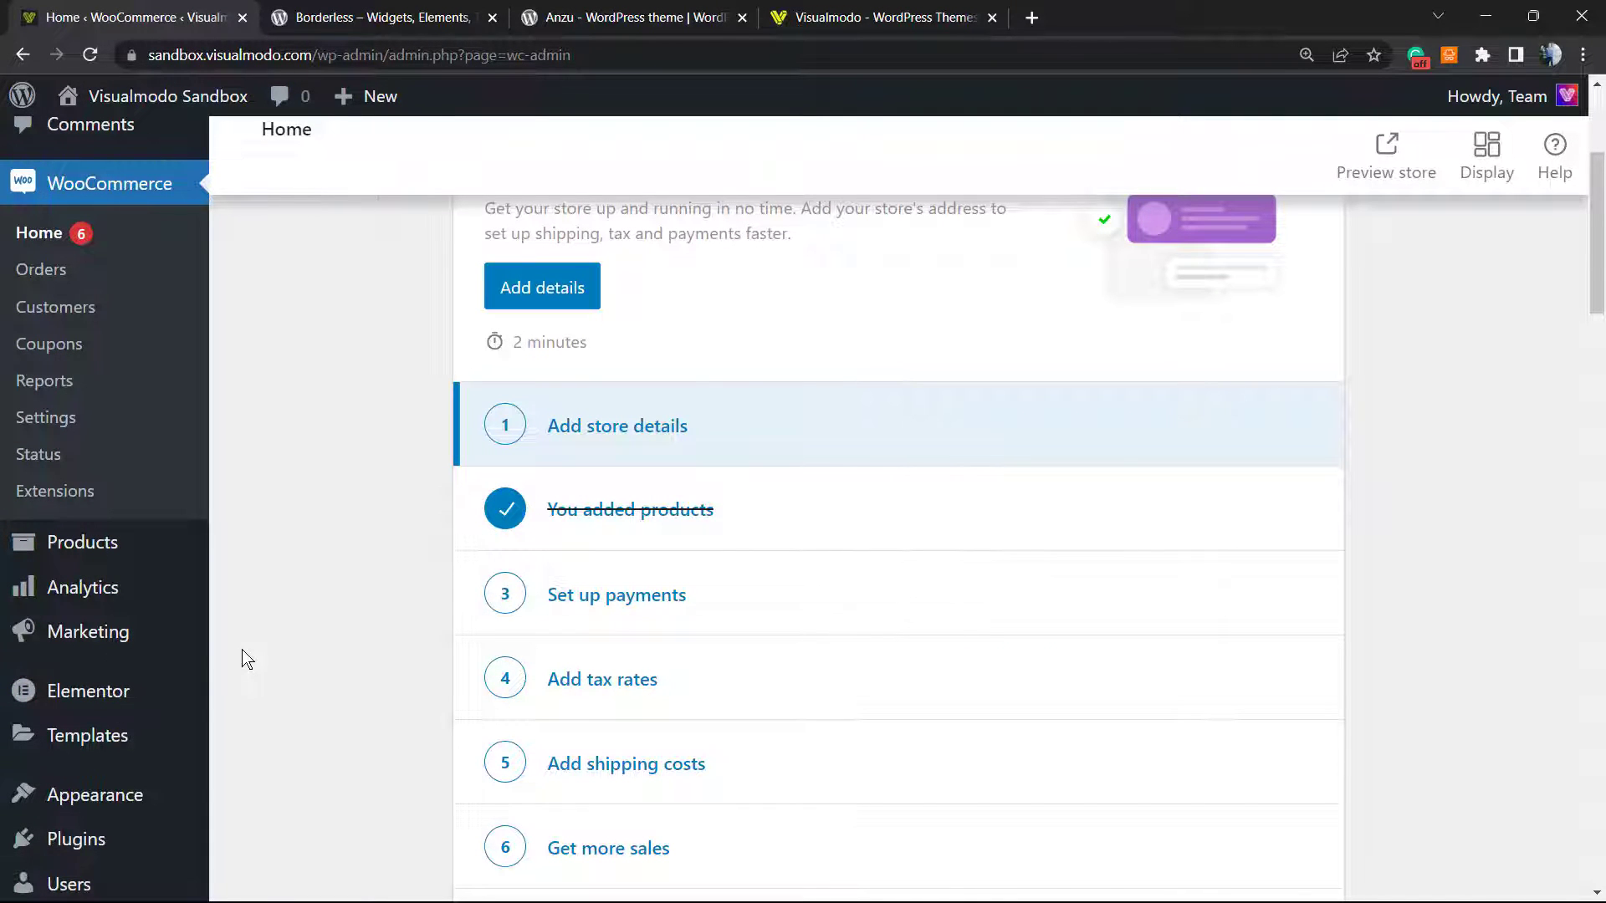
scroll(248, 659, "up", 3)
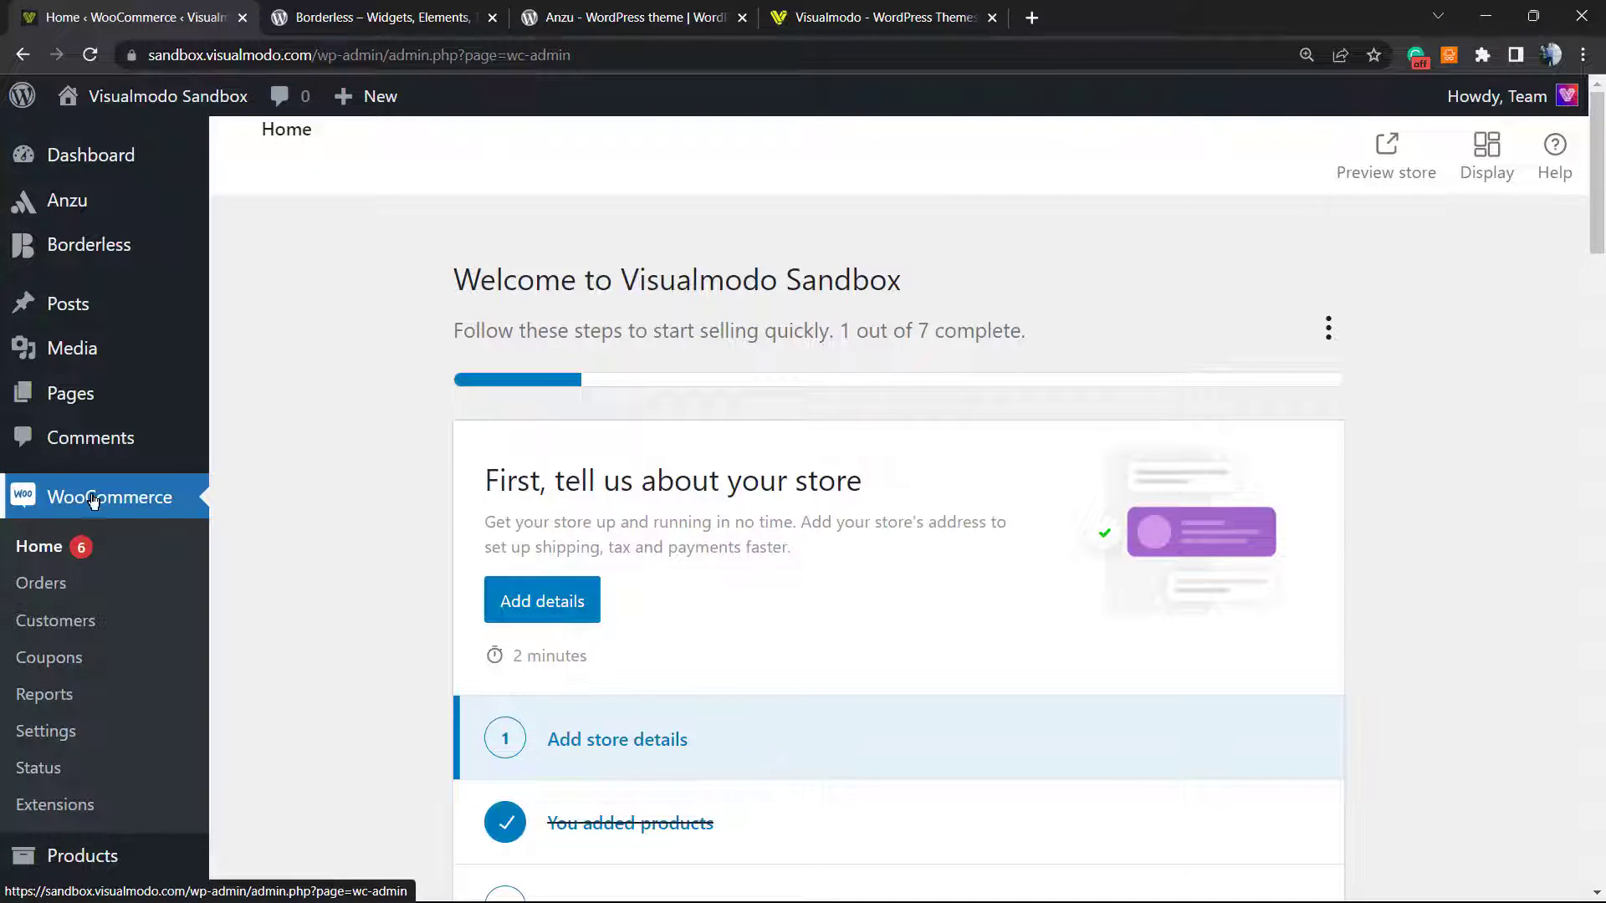
In Accounts & Privacy settings, turn off guest checkout so customers need an account to order
left_click(50, 736)
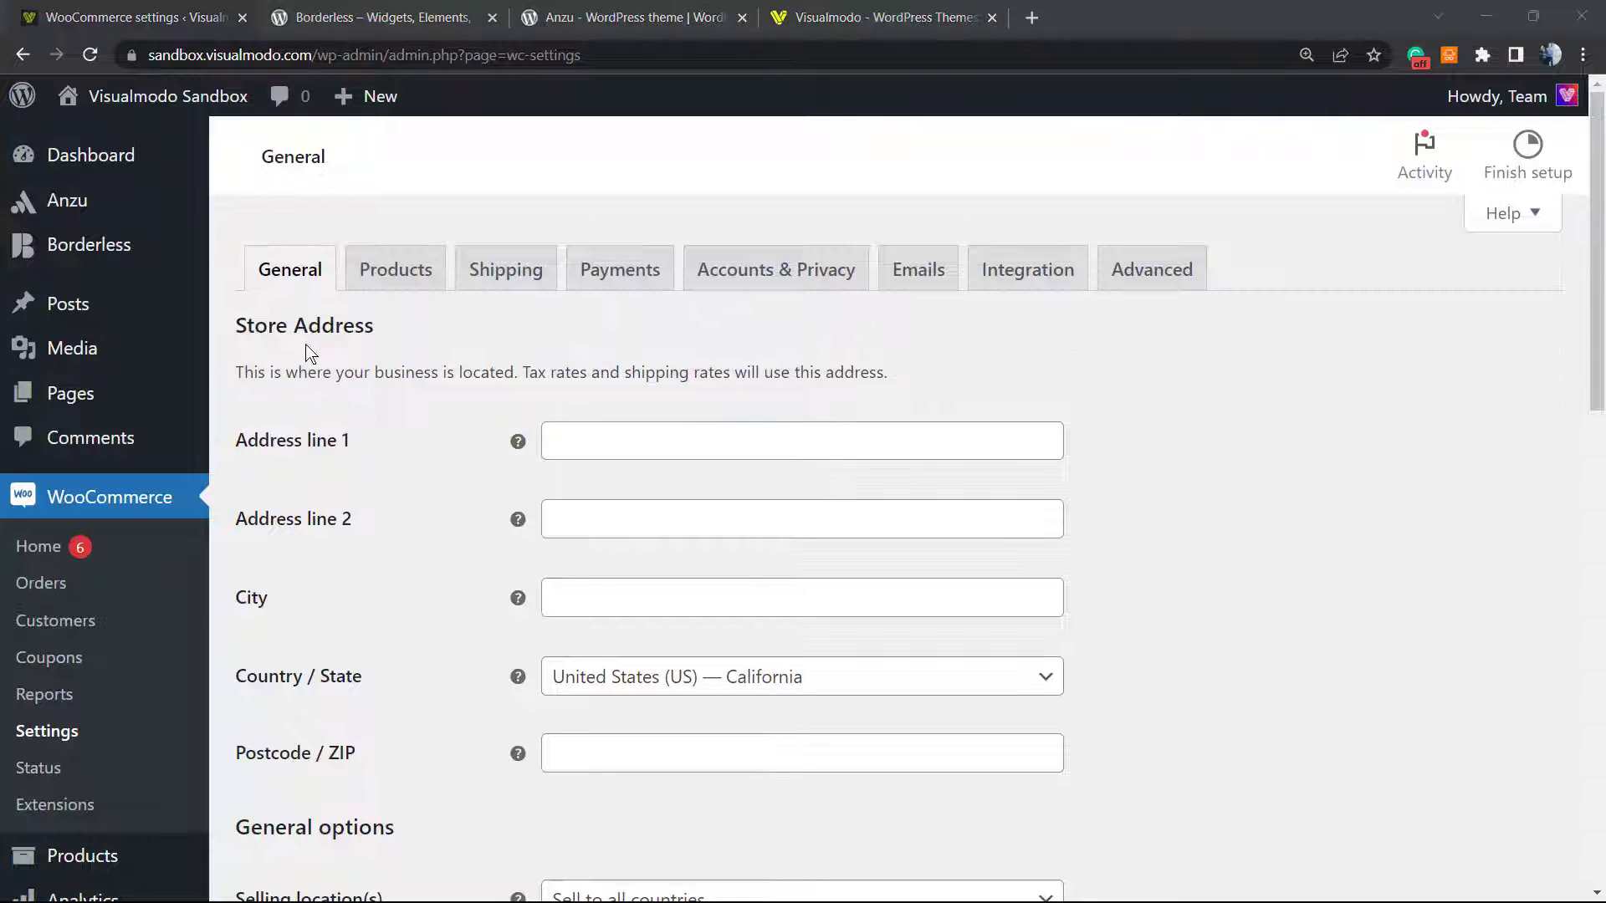
left_click(765, 290)
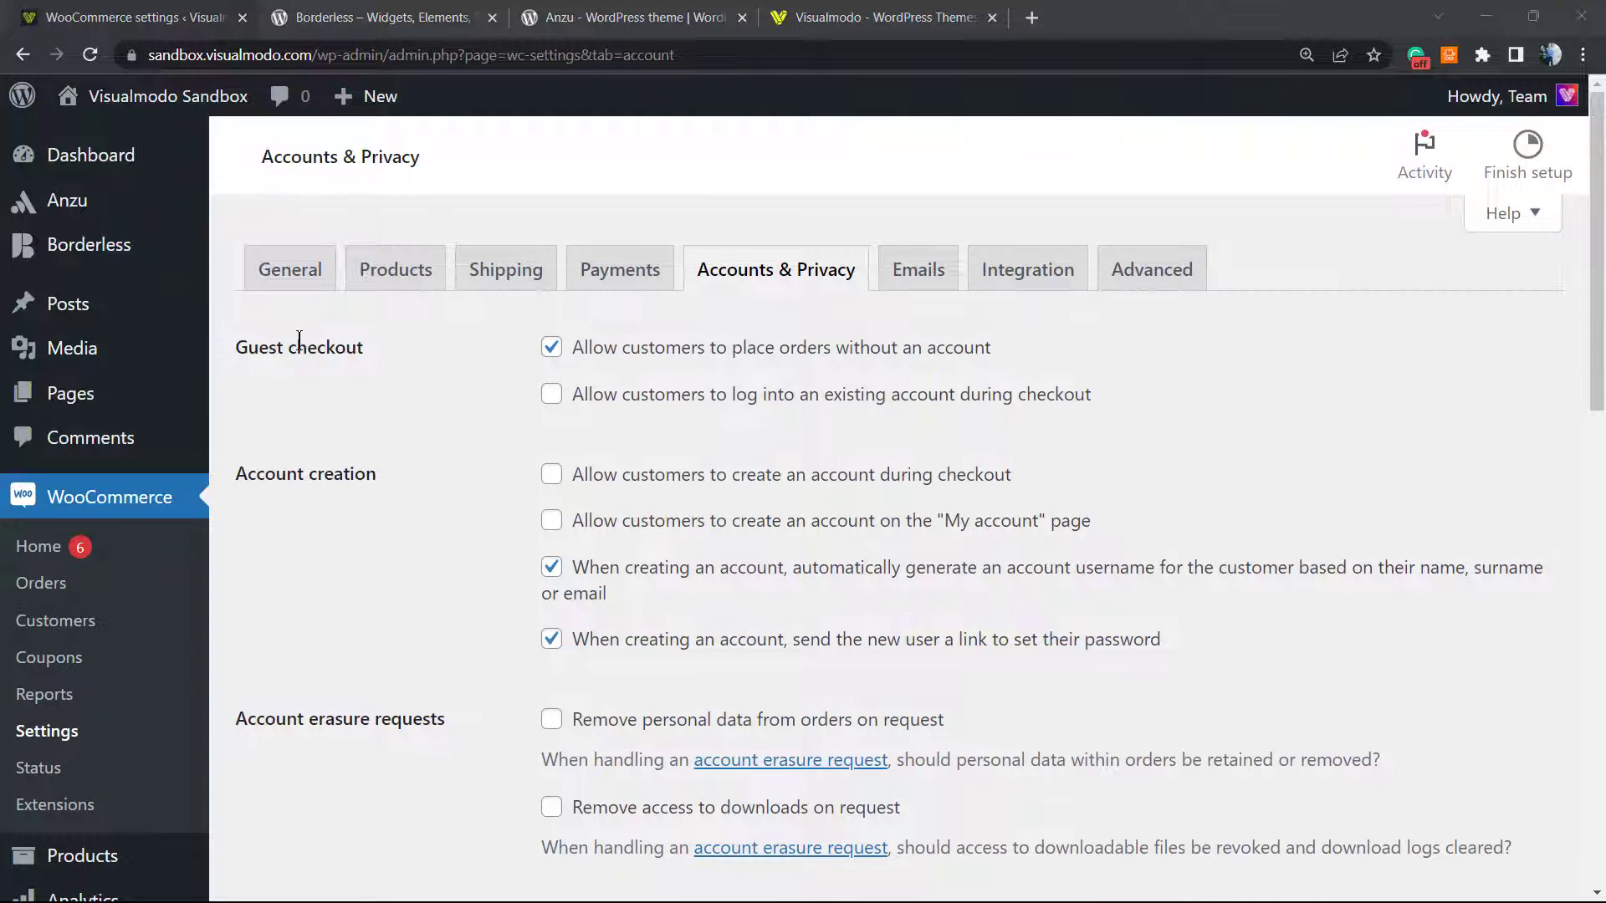
triple_click(248, 341)
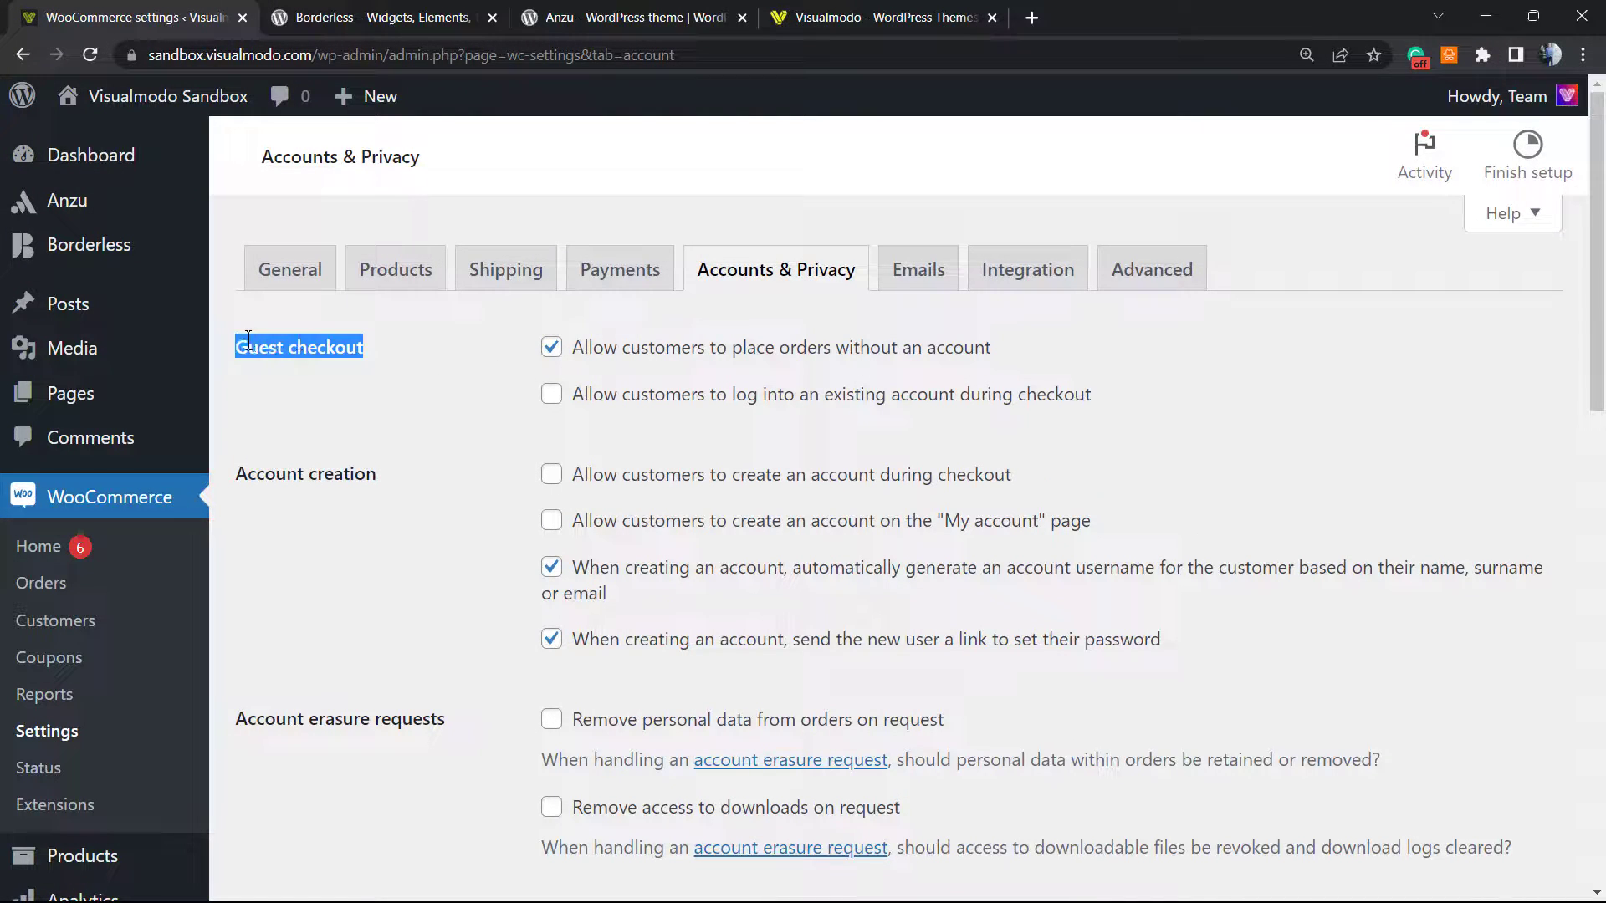
left_click(552, 349)
left_click(1041, 360)
left_click_drag(1042, 360, 990, 354)
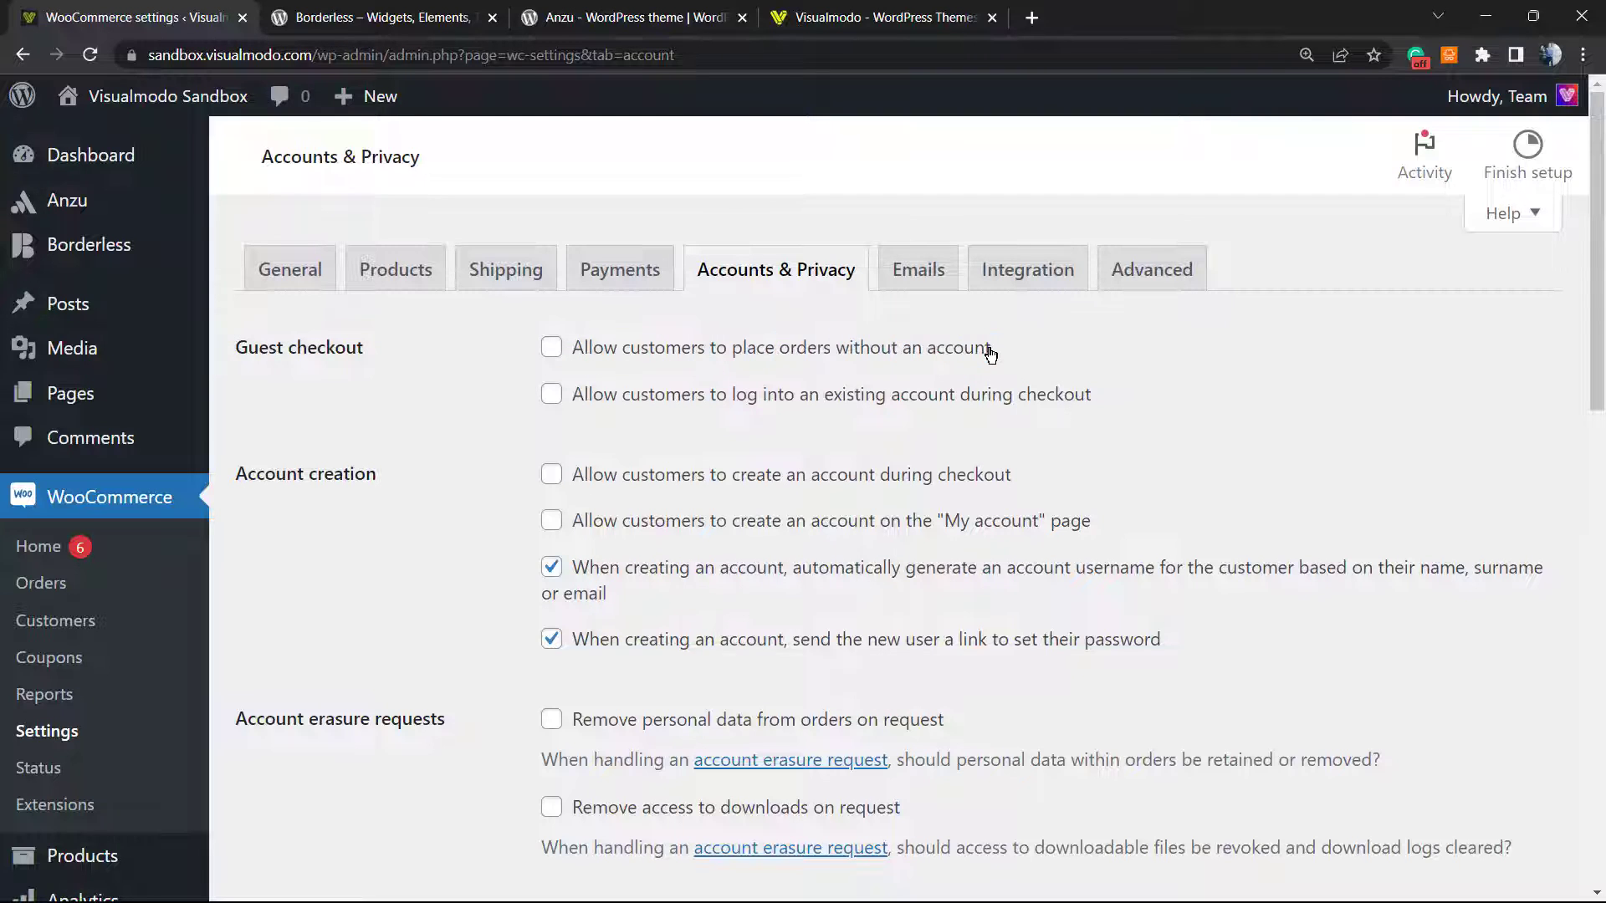
Allow account creation during checkout and on the My account page, and save the changes
left_click(638, 479)
left_click(617, 525)
left_click(599, 522)
scroll(525, 496, "down", 1)
scroll(494, 519, "down", 15)
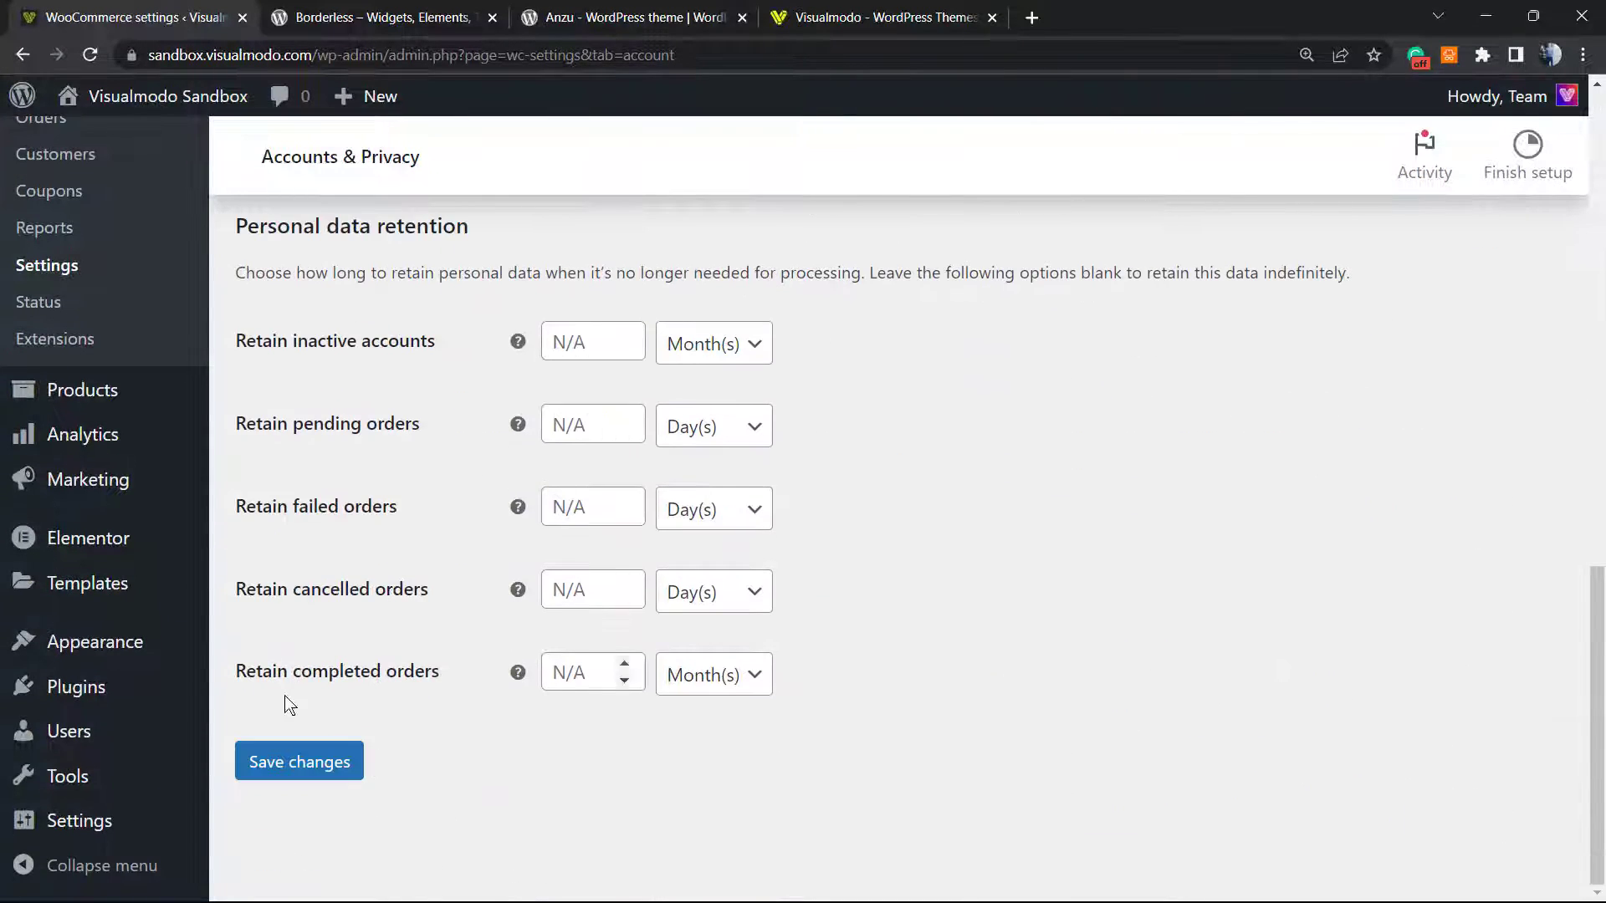
left_click(267, 770)
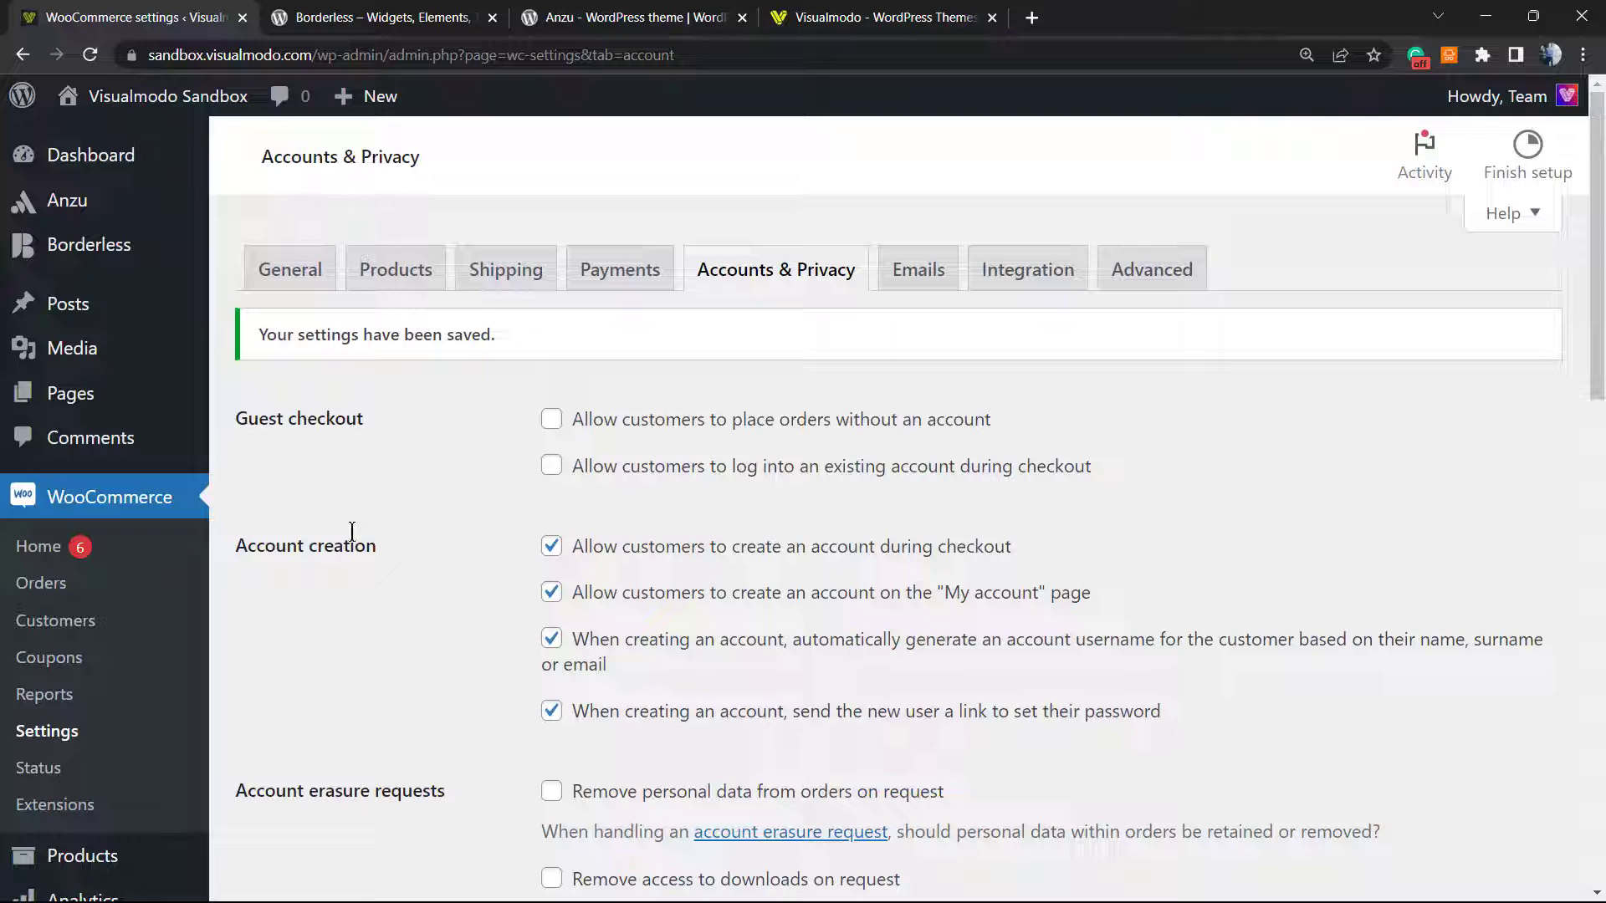
scroll(87, 481, "down", 1)
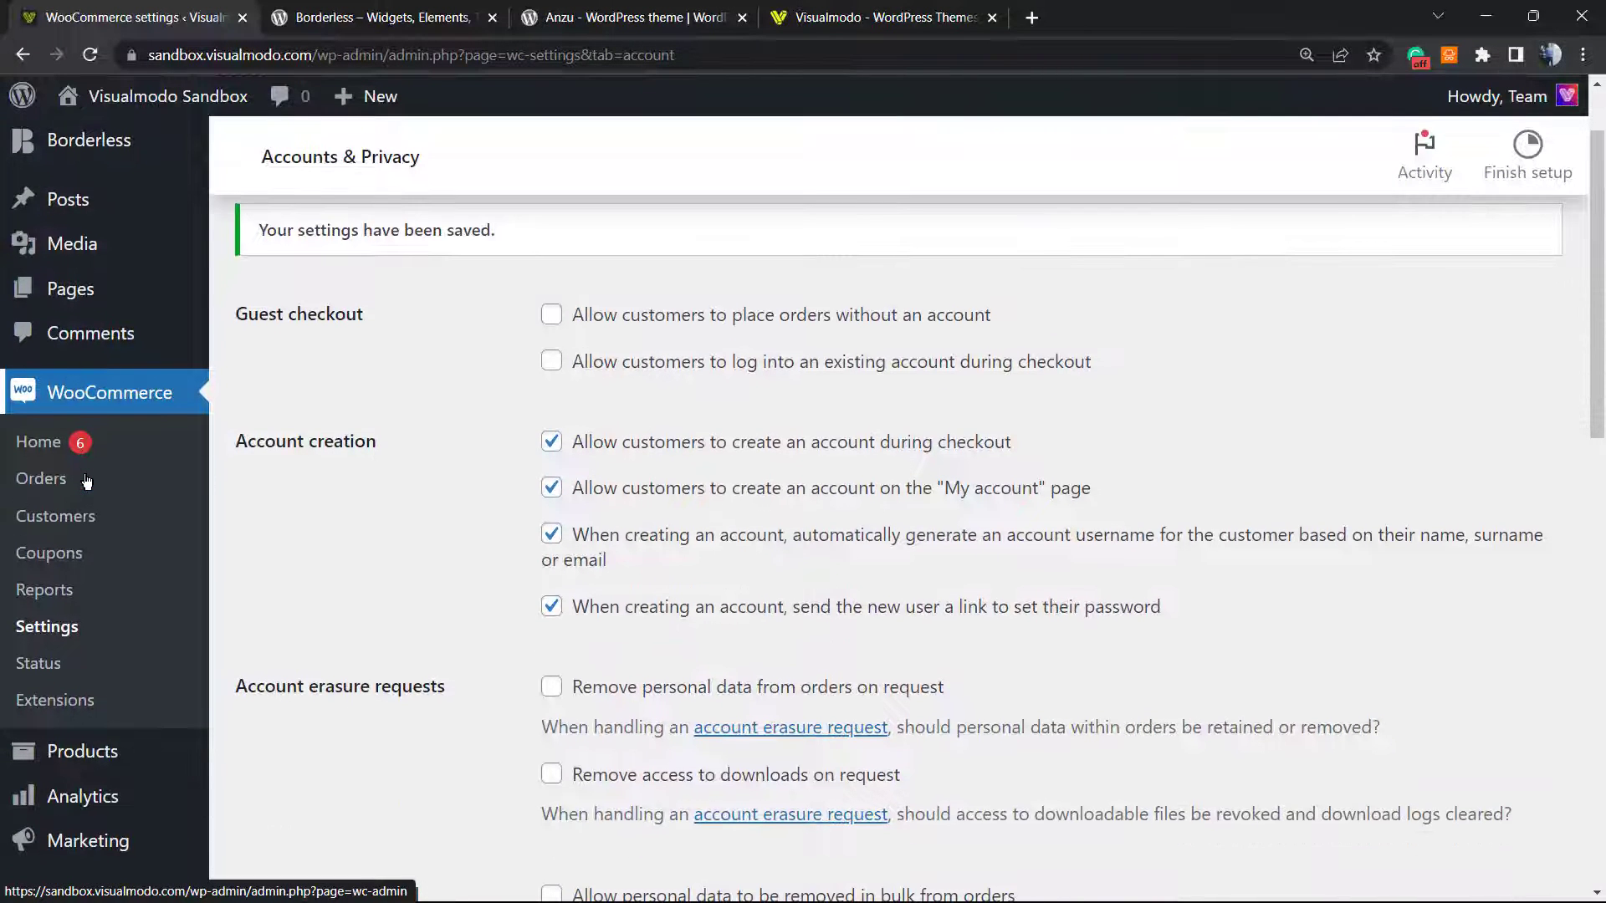
scroll(90, 478, "down", 2)
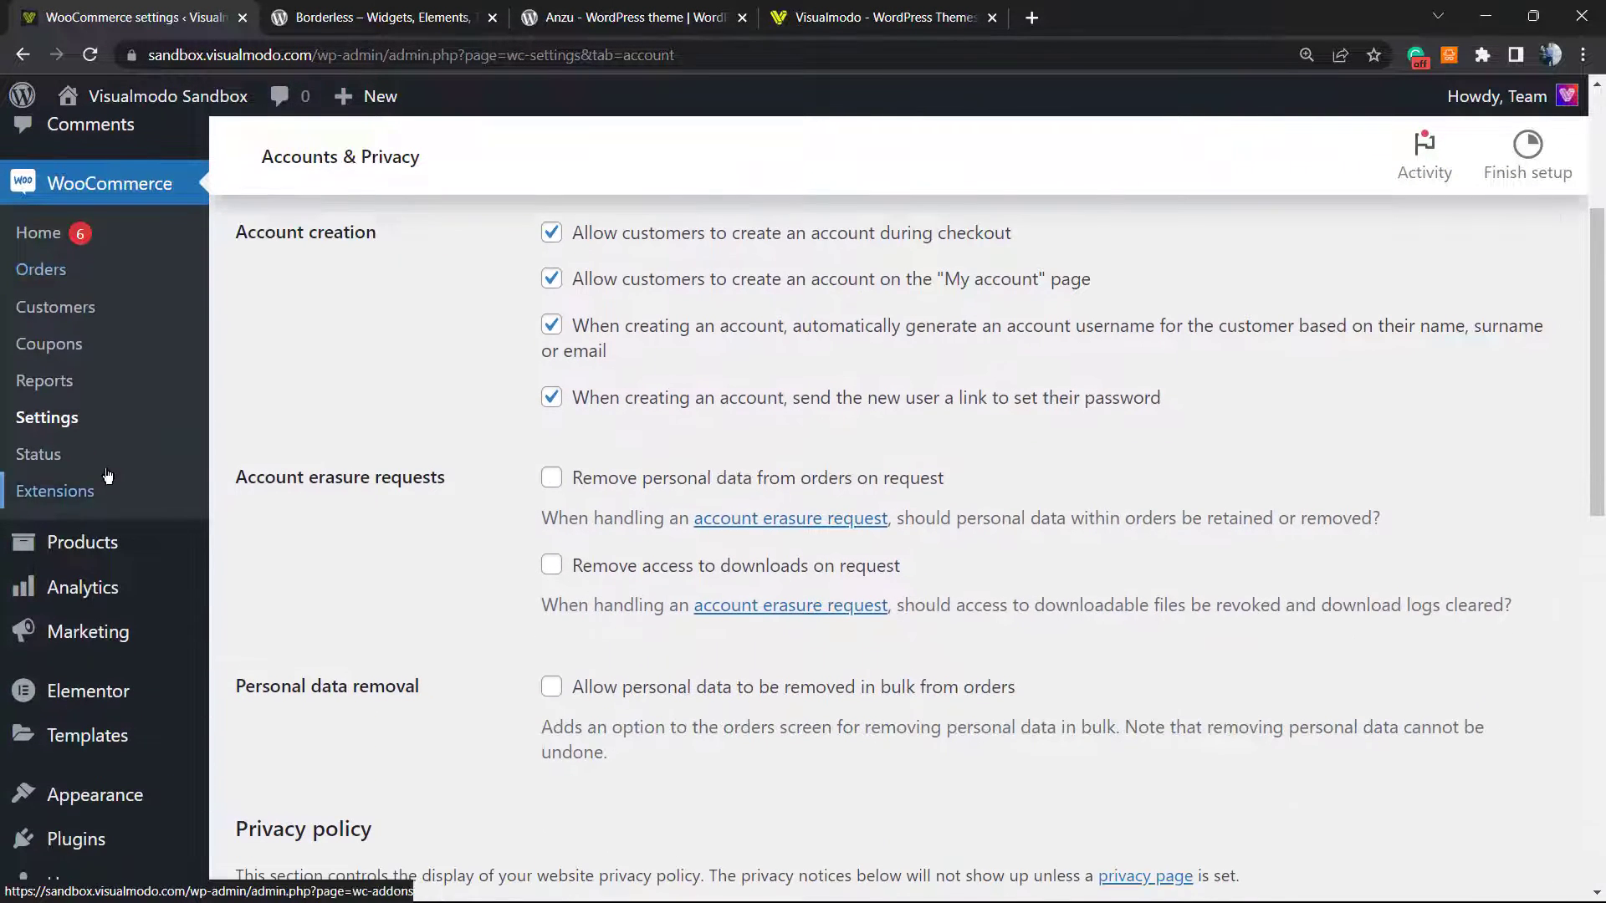
scroll(84, 544, "down", 1)
Search the plugin directory for WooCommerce anti-fraud plugins
mouse_move(139, 746)
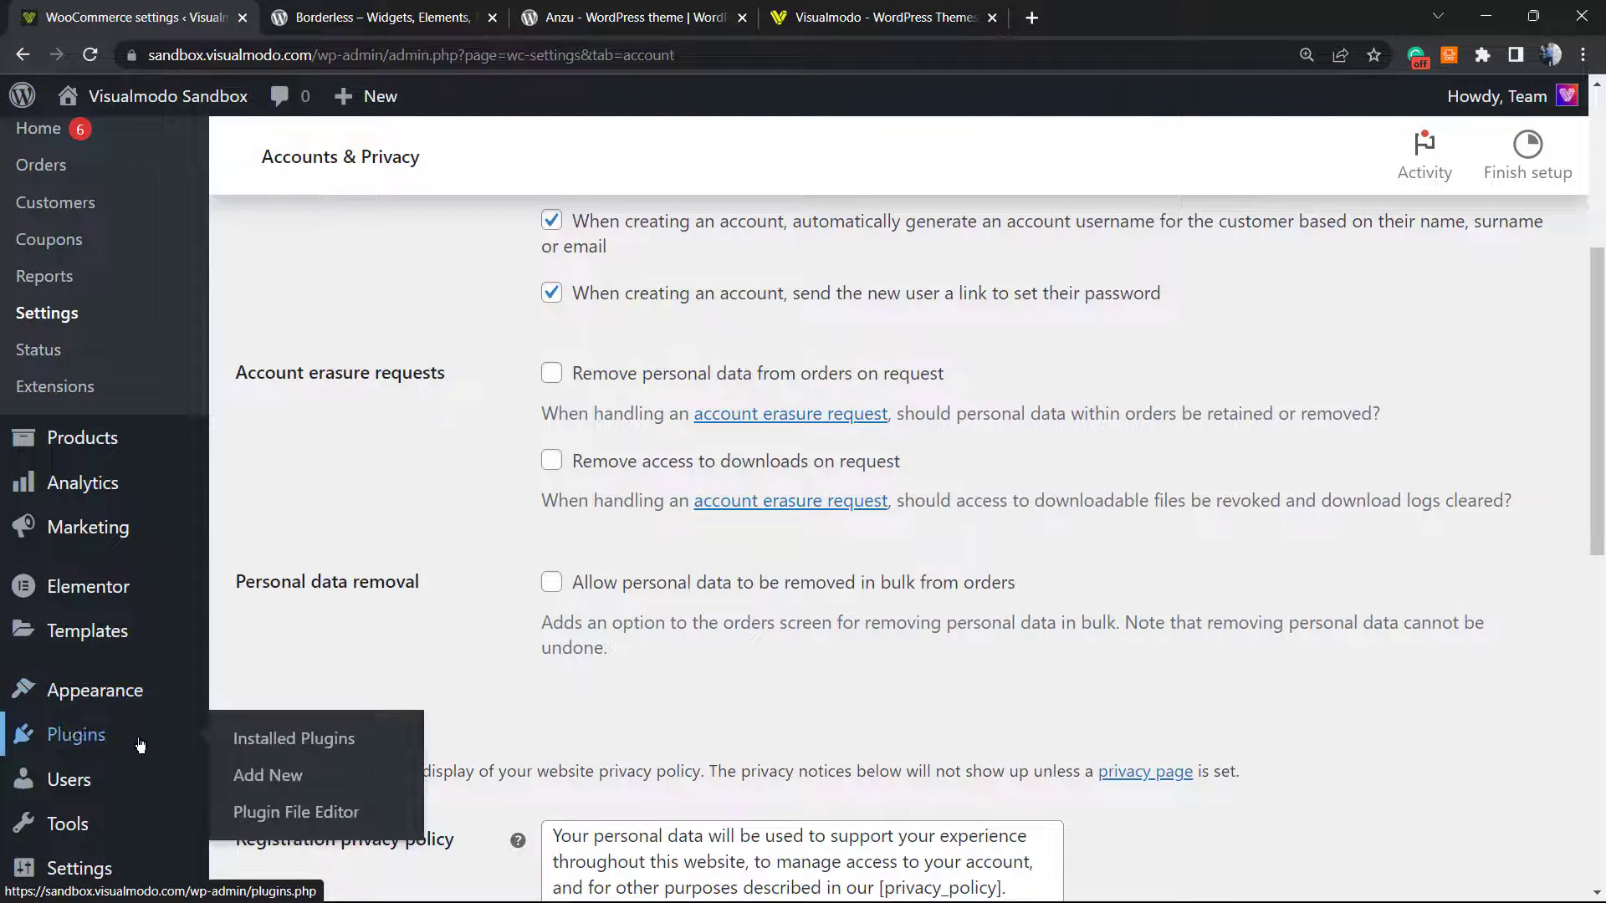
left_click(266, 774)
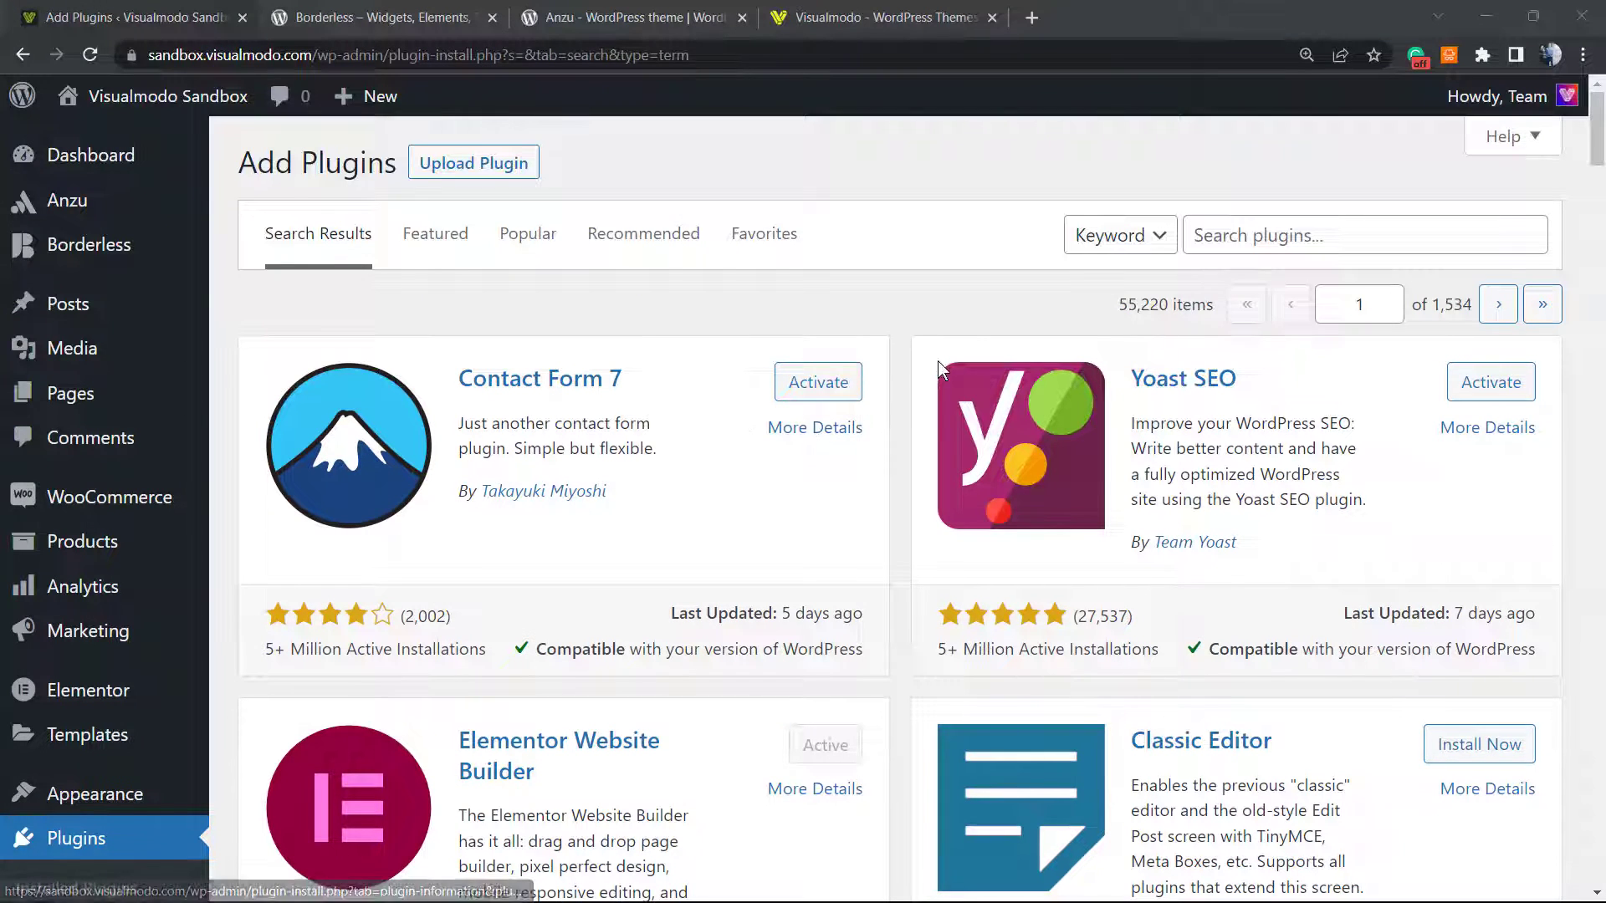
left_click(1265, 233)
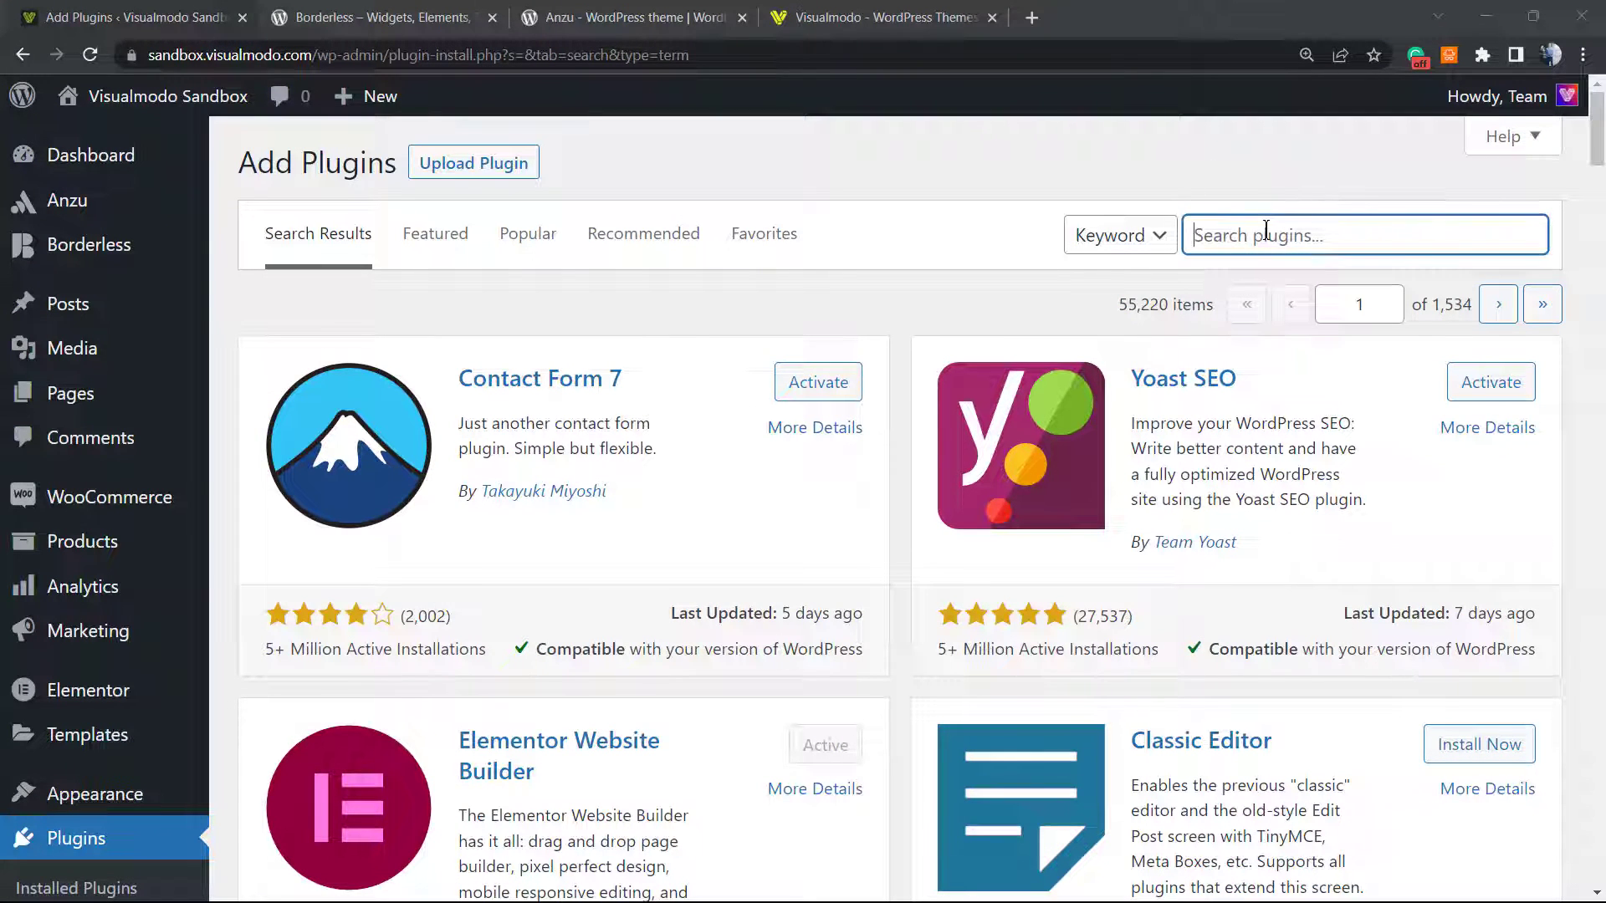
type("anti Fraud woocommerce")
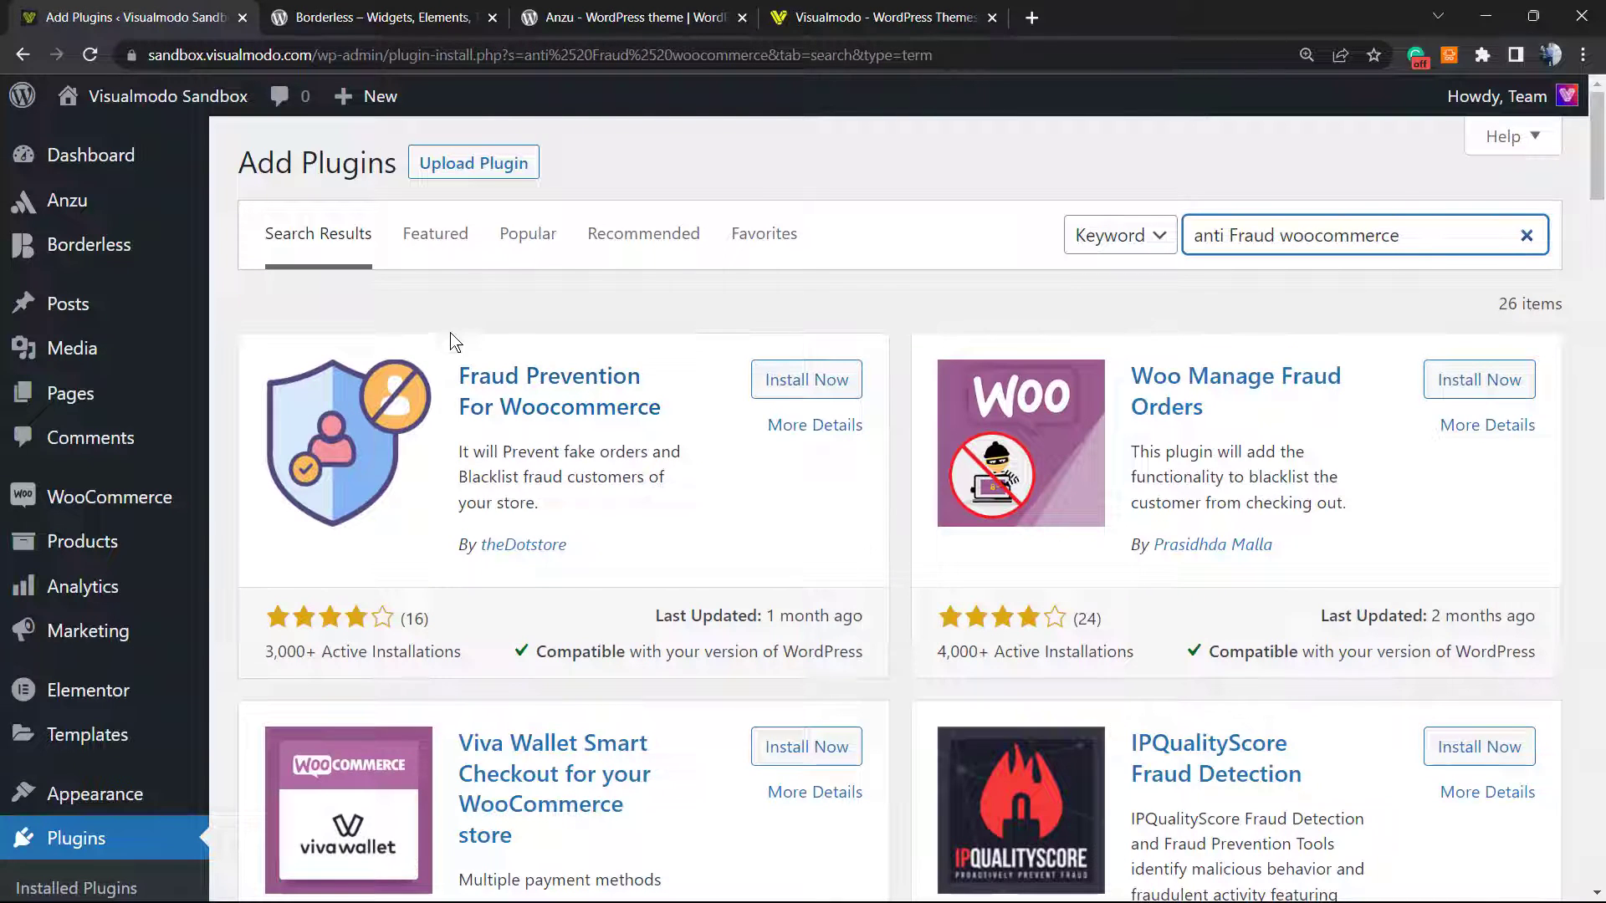
Install and activate the Fraud Prevention For Woocommerce plugin
left_click_drag(459, 375, 609, 360)
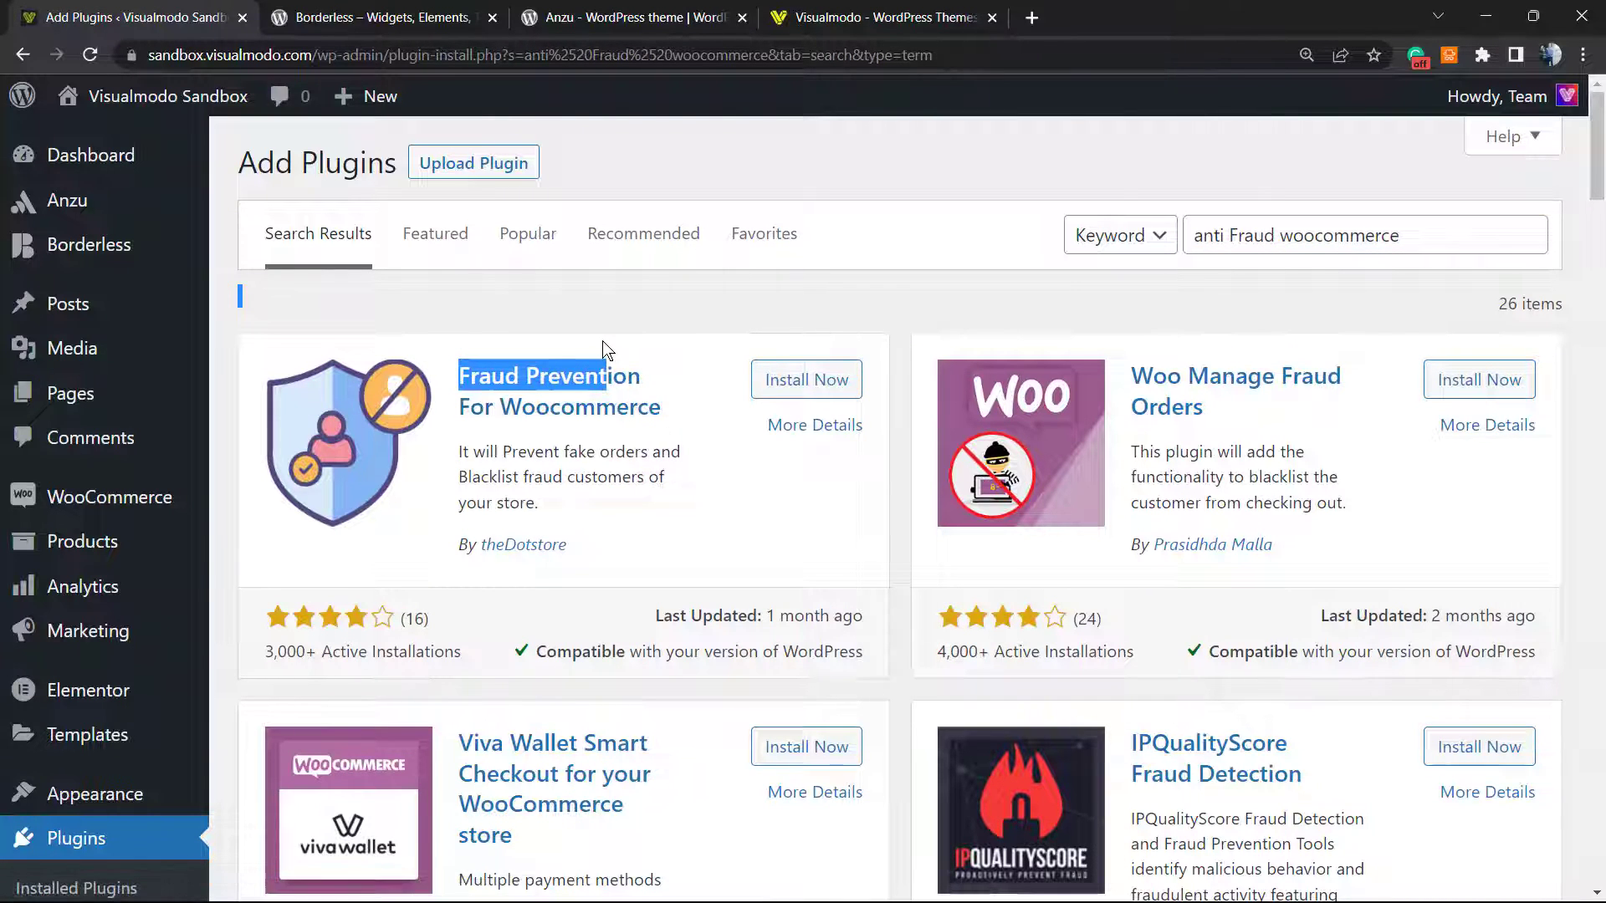
left_click(510, 322)
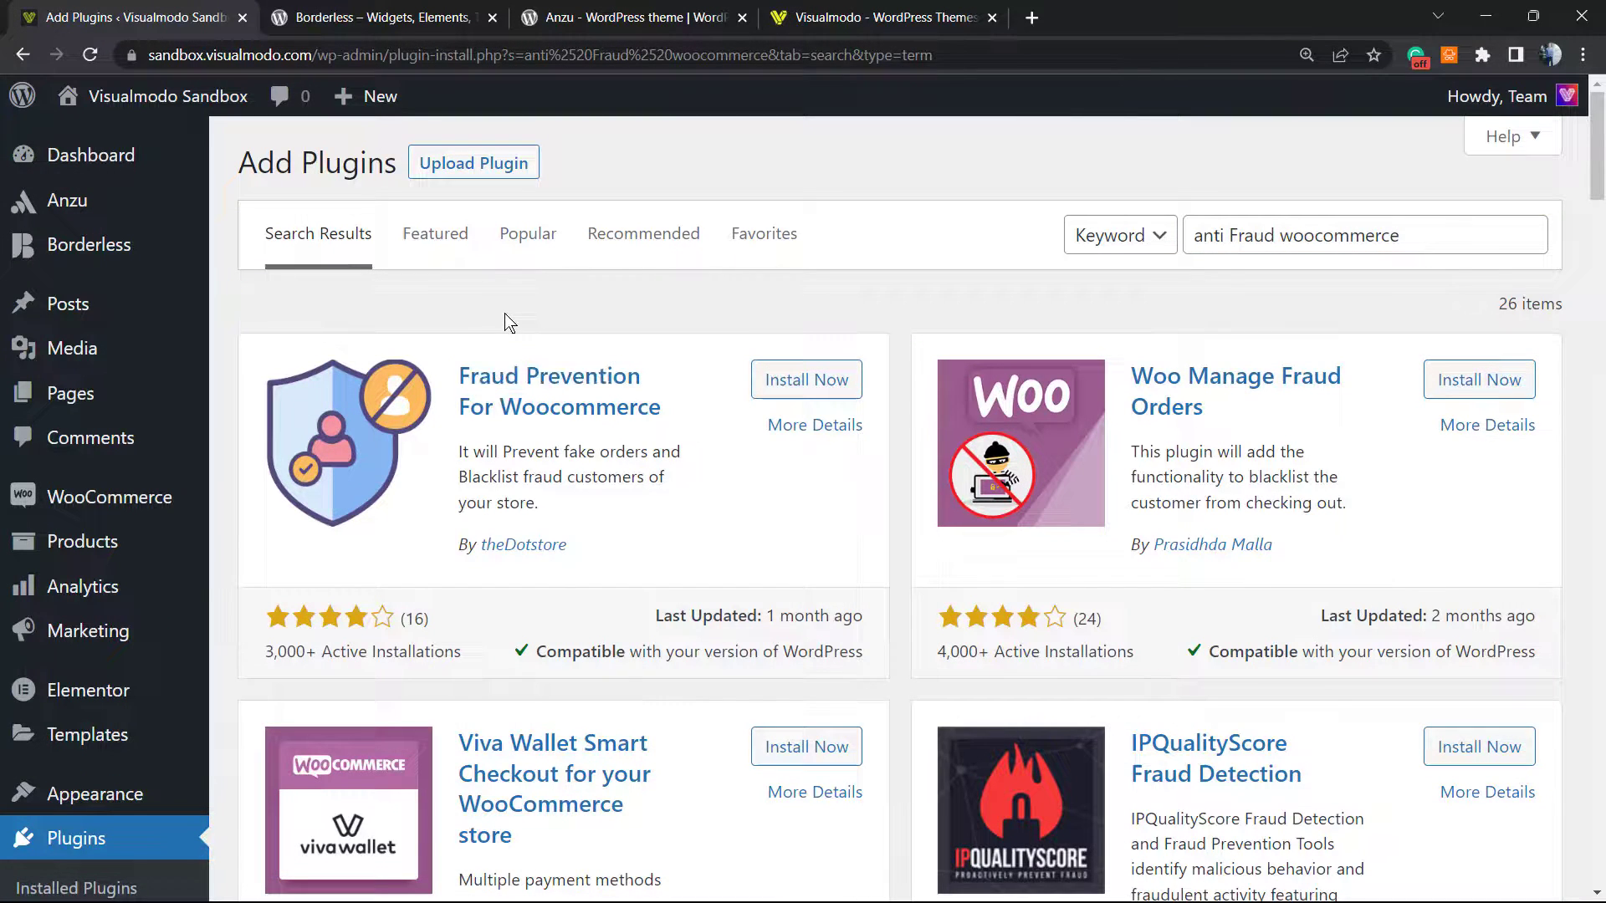
left_click(814, 394)
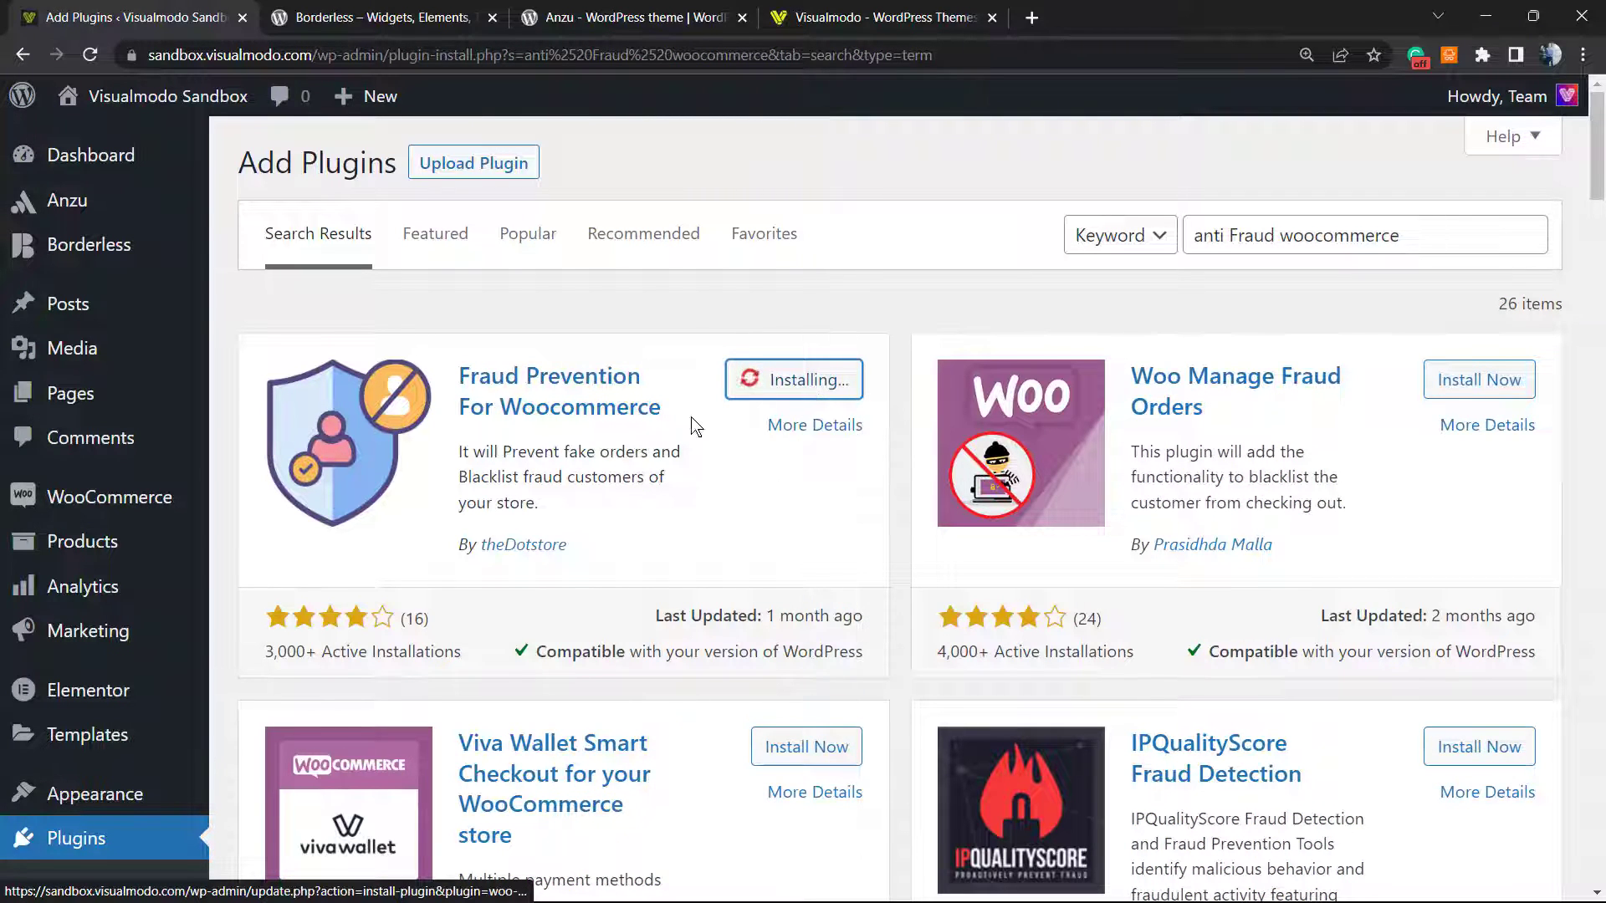
left_click(808, 385)
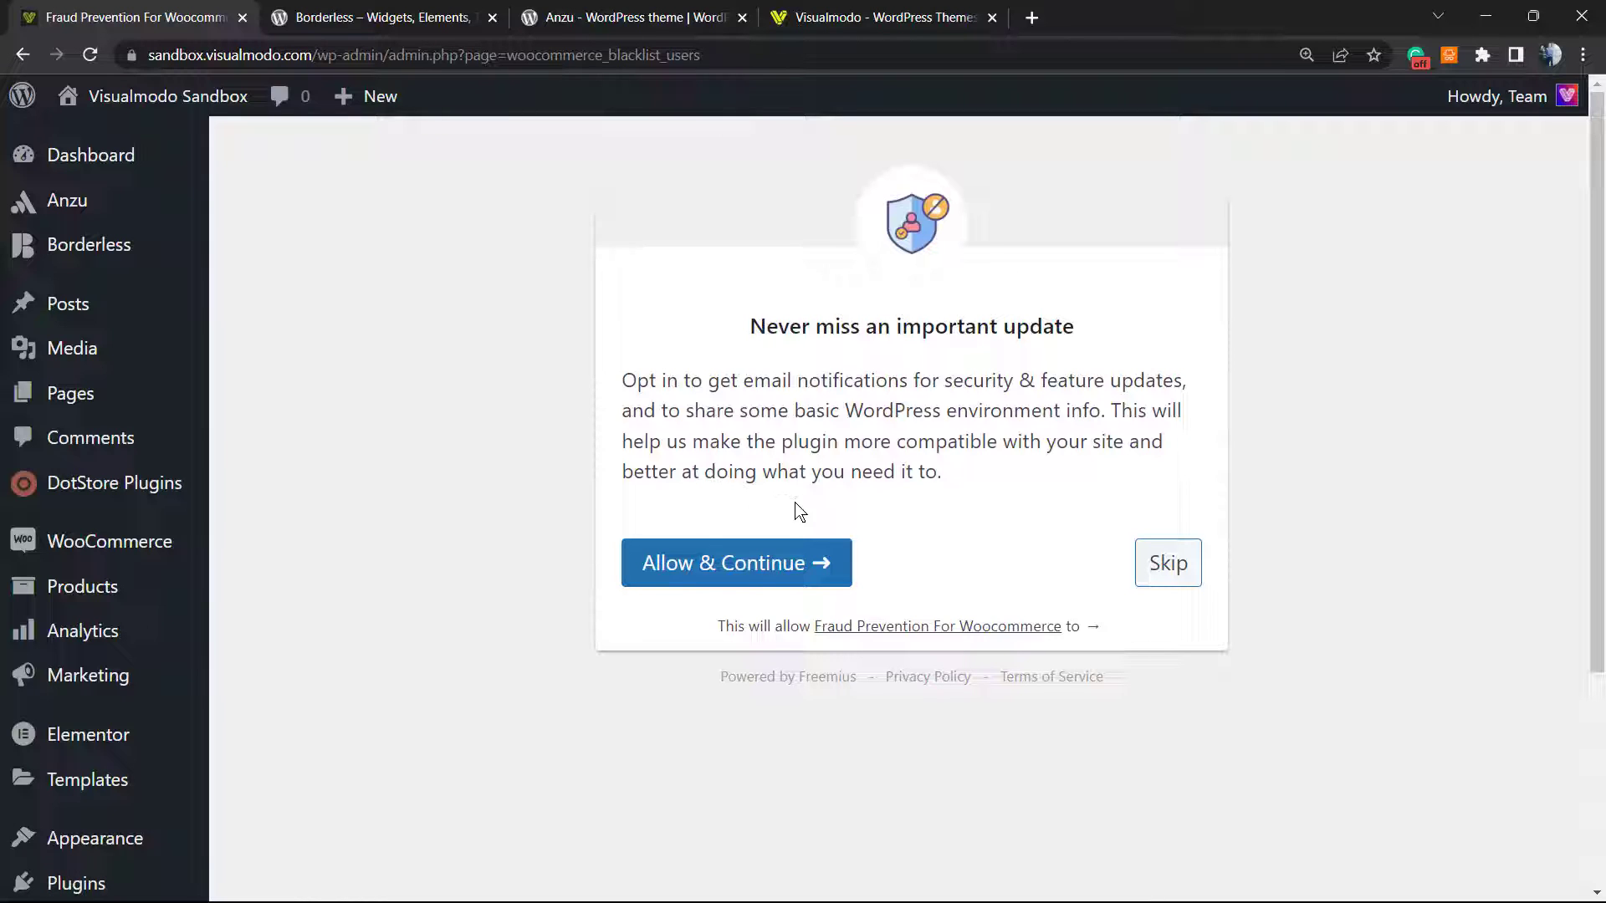
Skip the update-notification opt-in and set Blacklist Settings to block users at Place order
left_click(1165, 577)
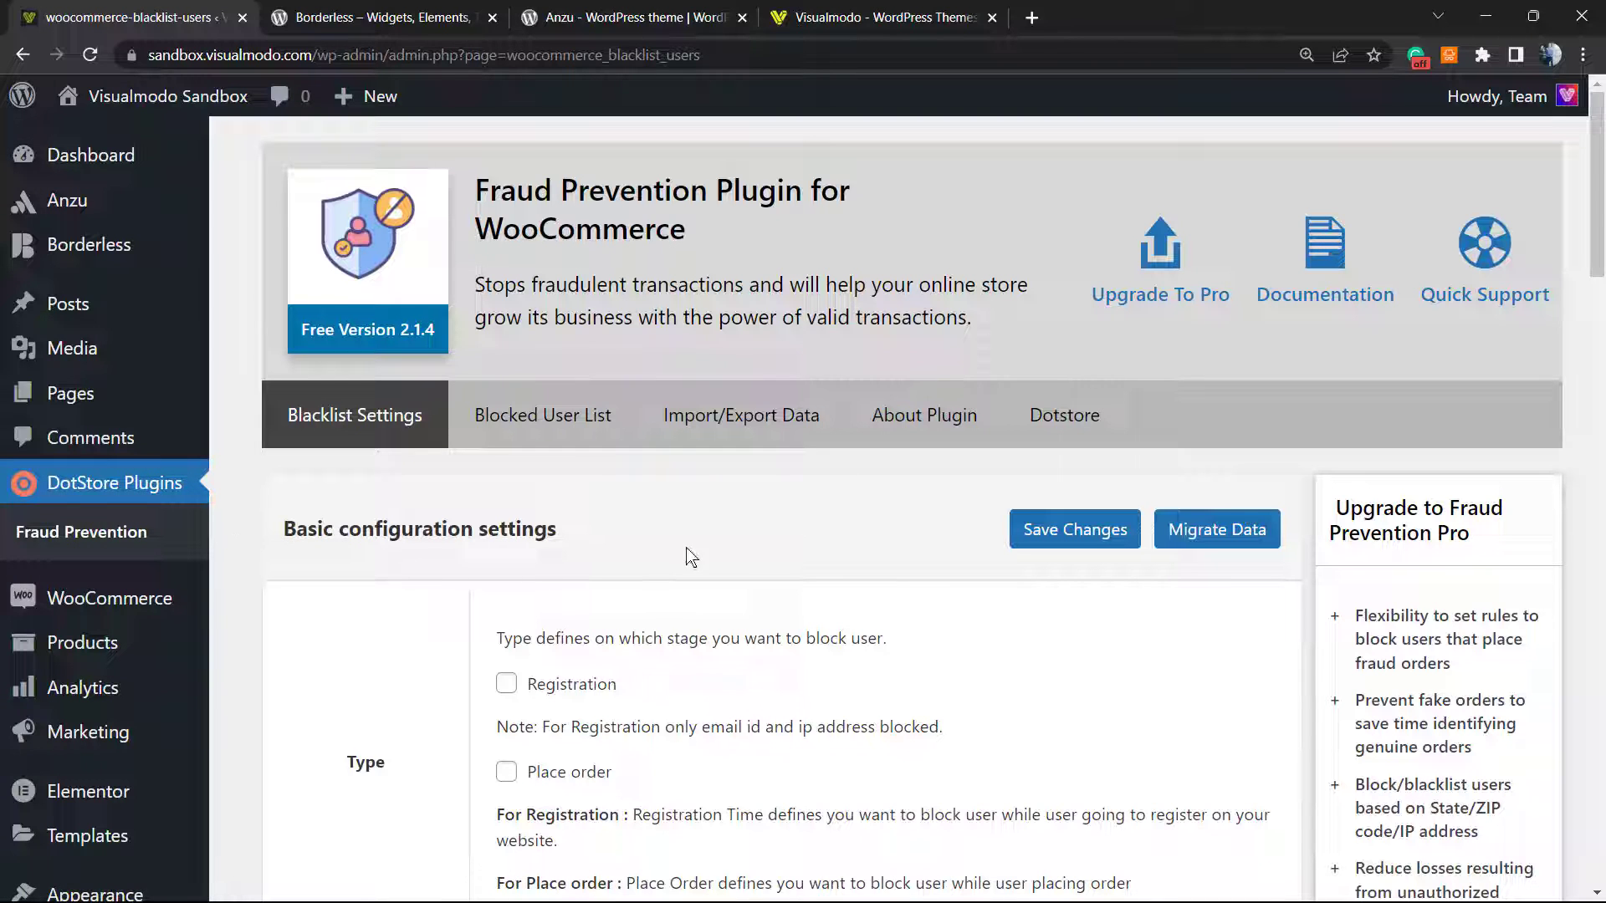
scroll(657, 461, "down", 5)
scroll(631, 479, "up", 5)
scroll(721, 545, "down", 3)
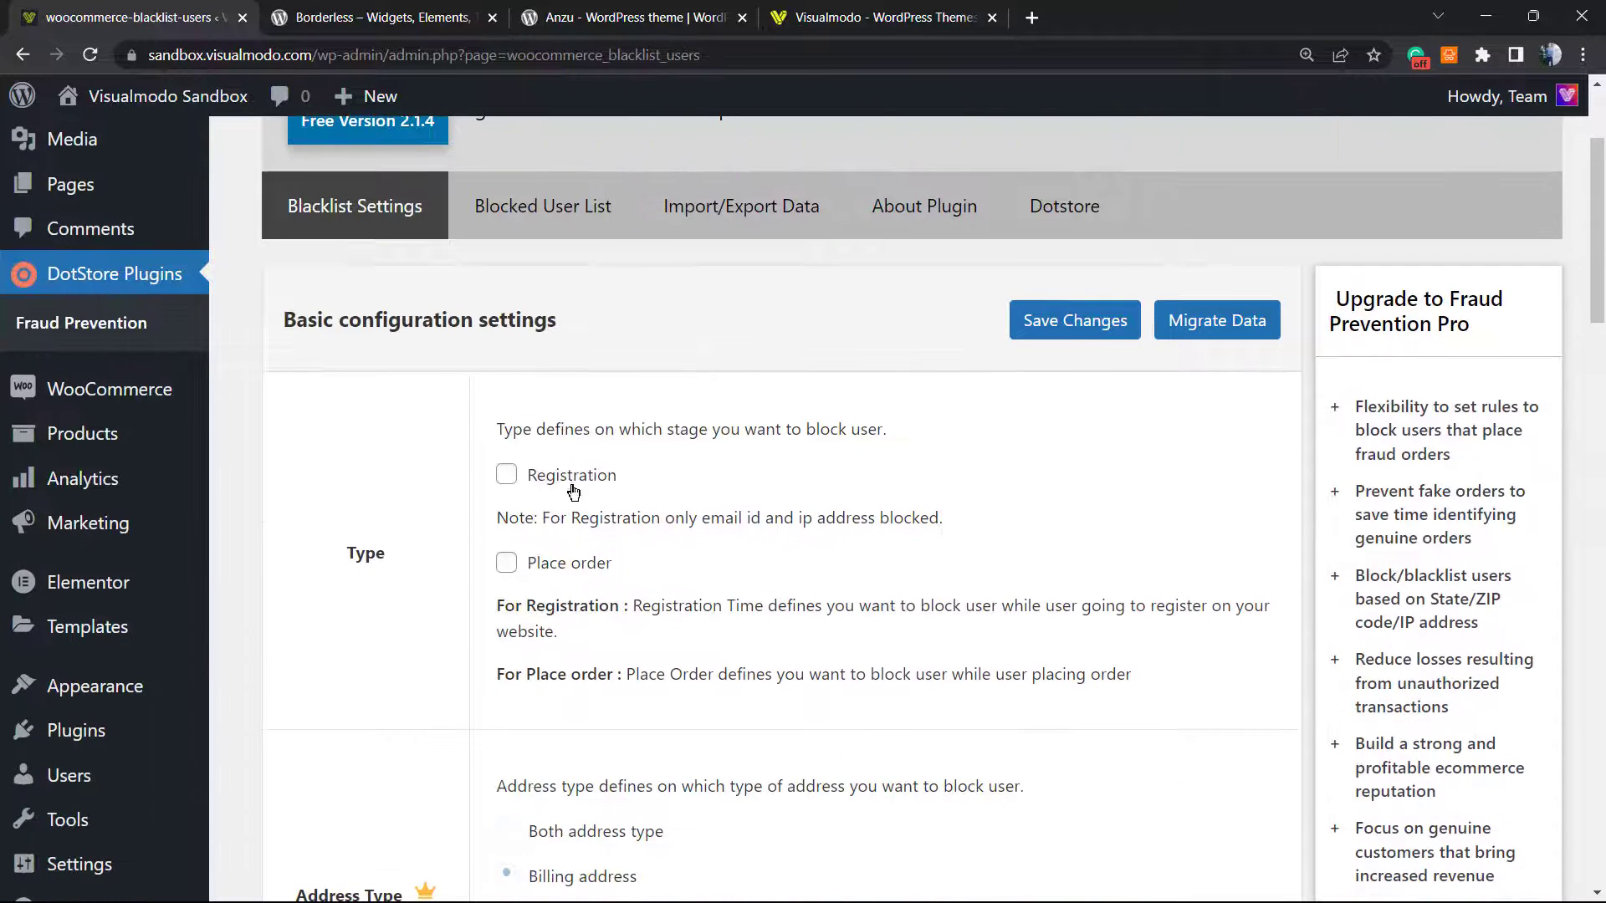
scroll(572, 493, "up", 1)
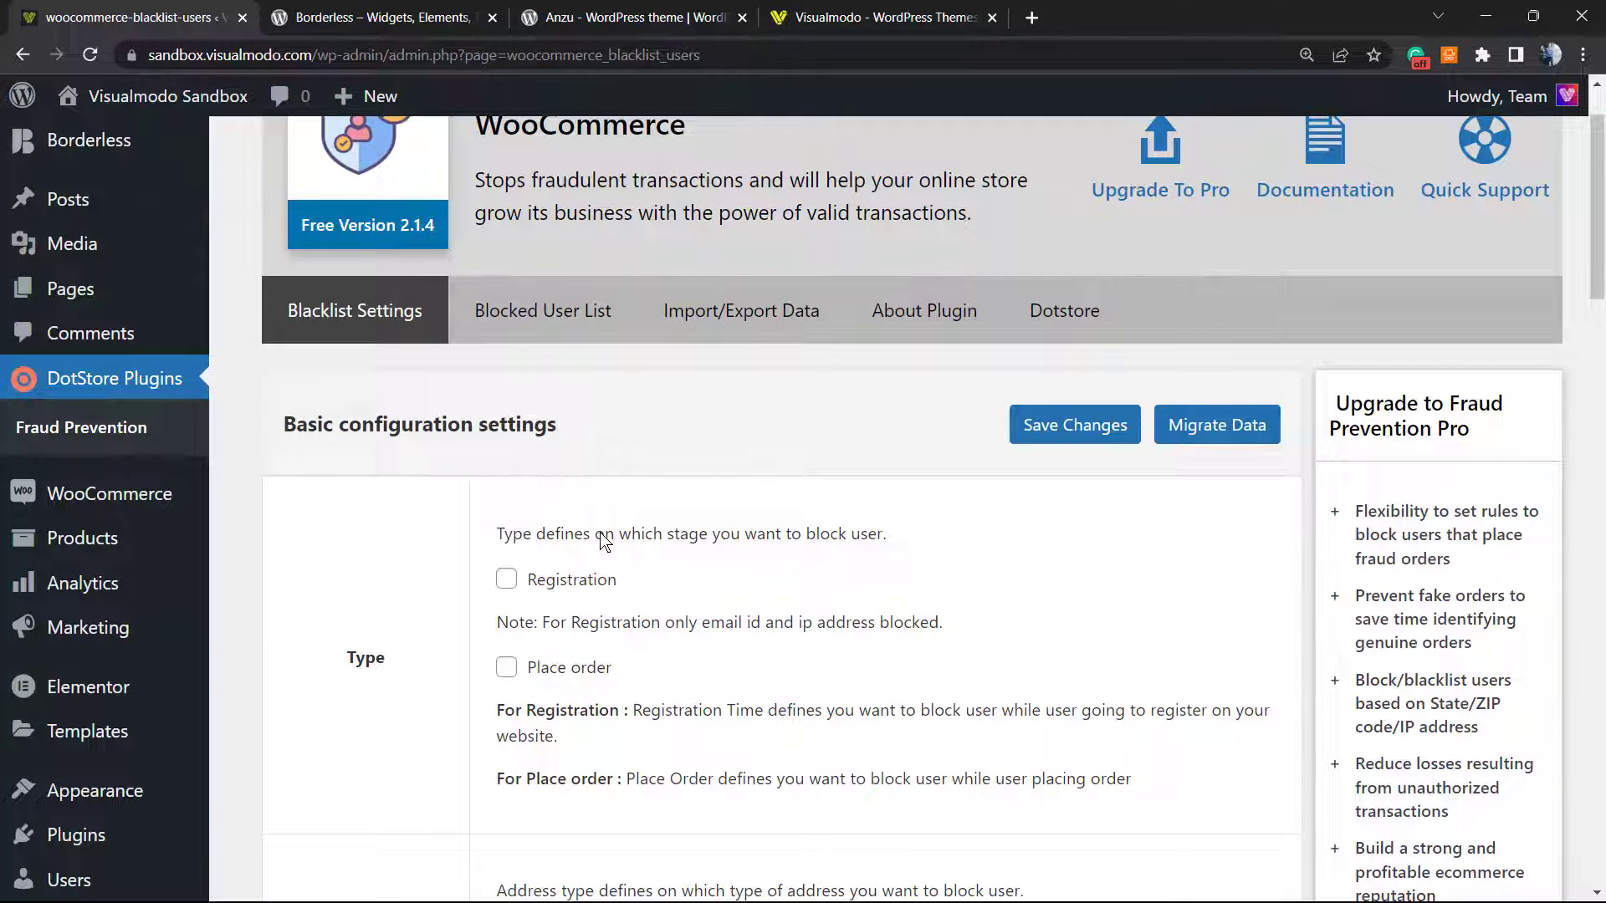
scroll(577, 502, "down", 2)
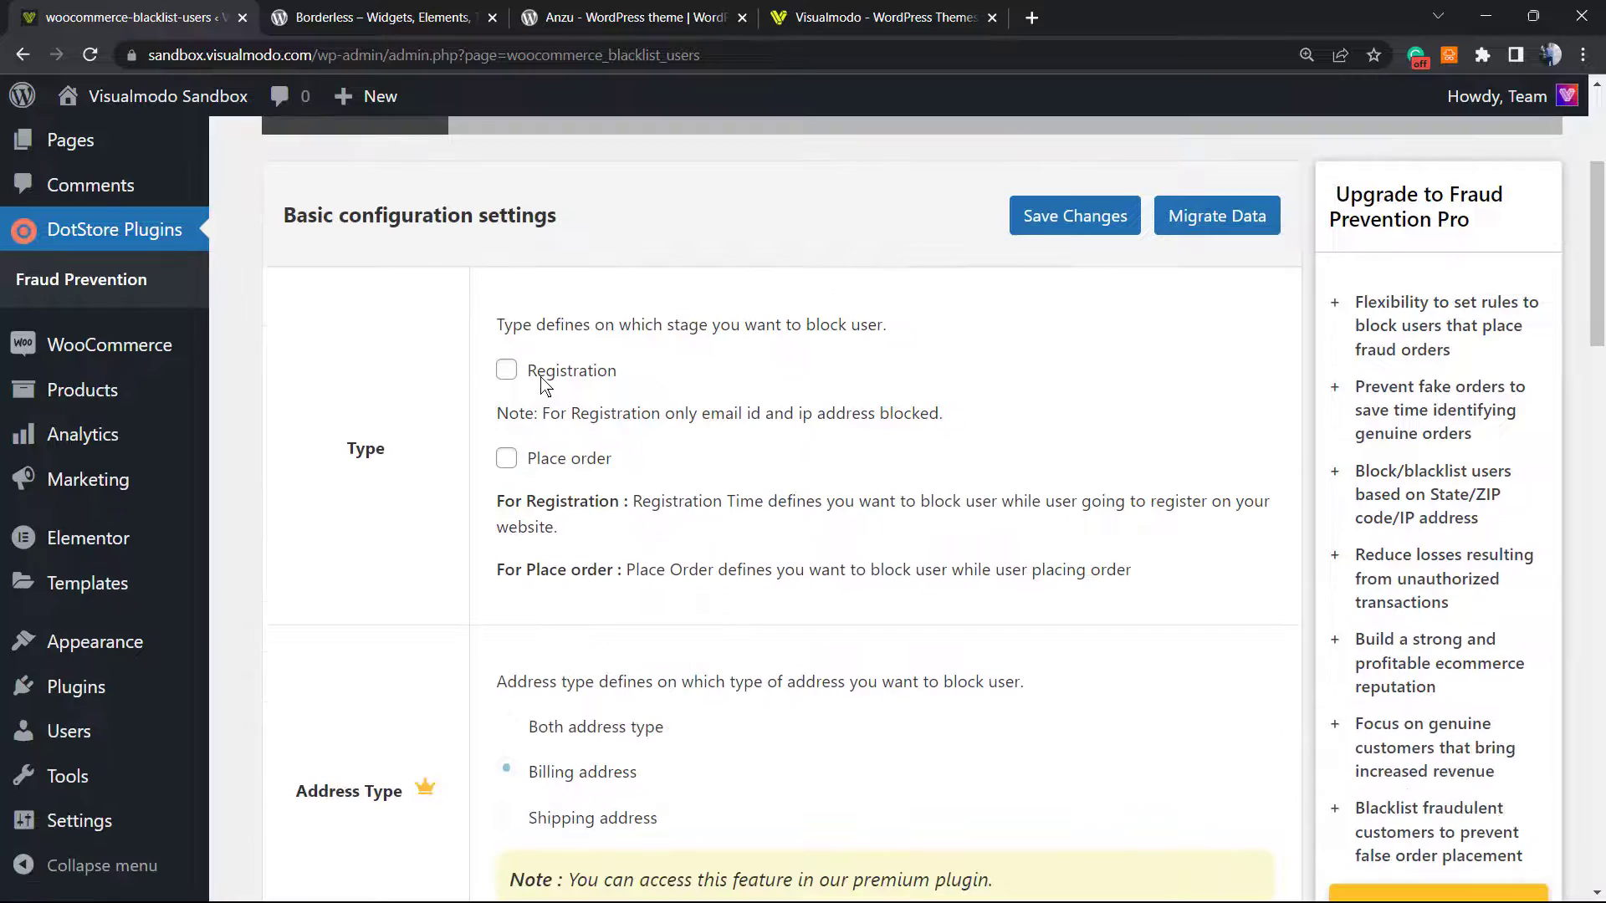
left_click(580, 466)
scroll(577, 494, "down", 2)
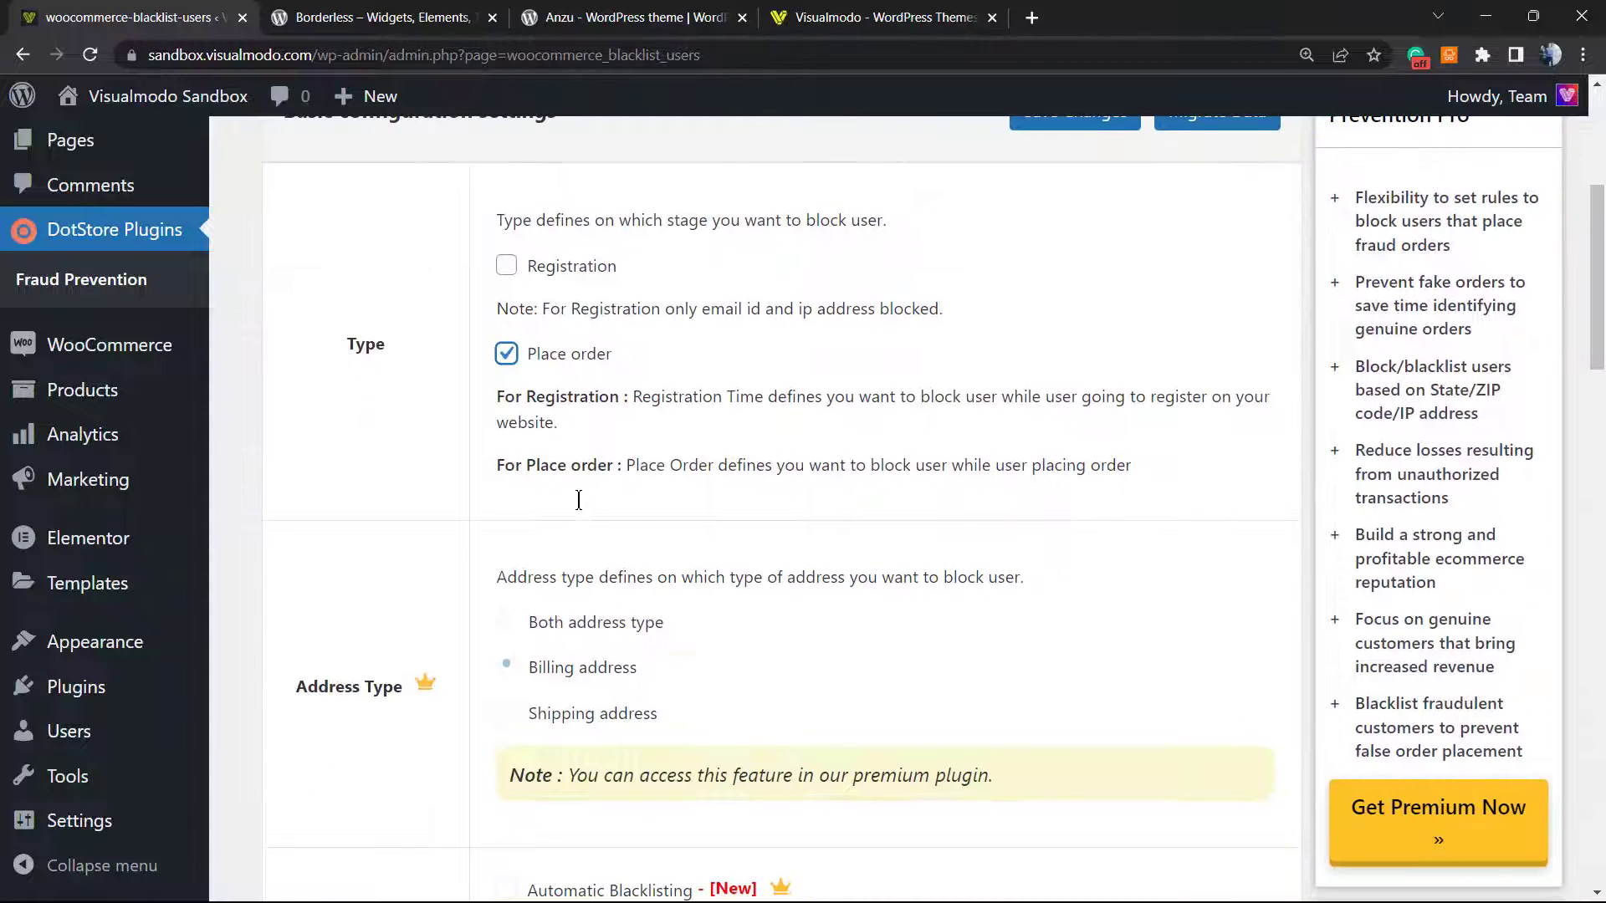
scroll(502, 448, "up", 1)
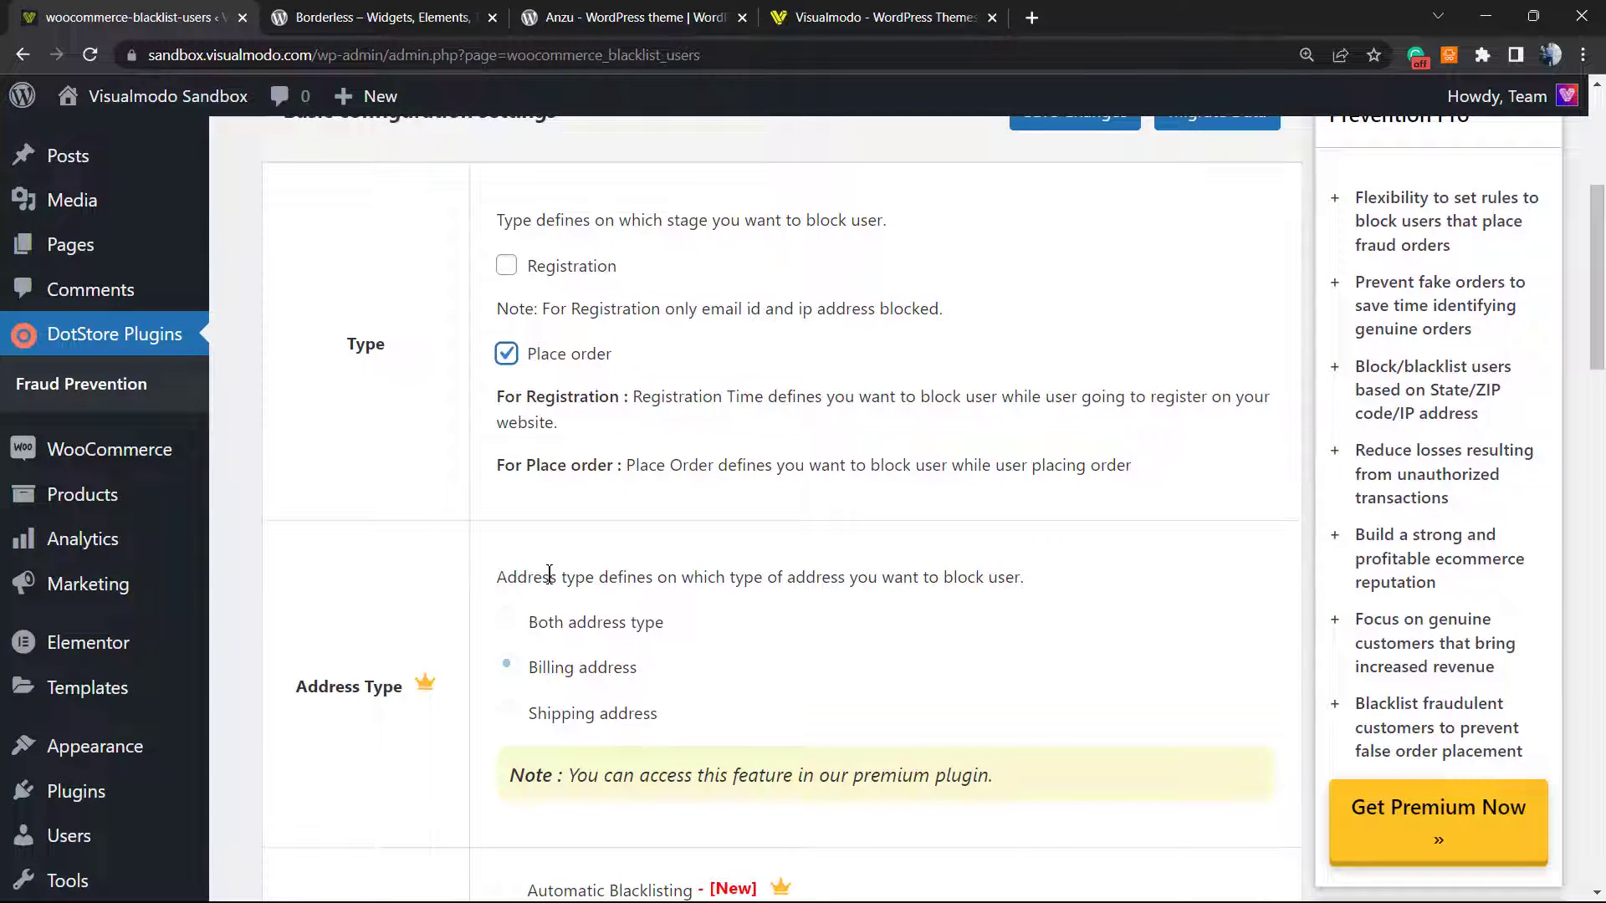
scroll(724, 594, "down", 1)
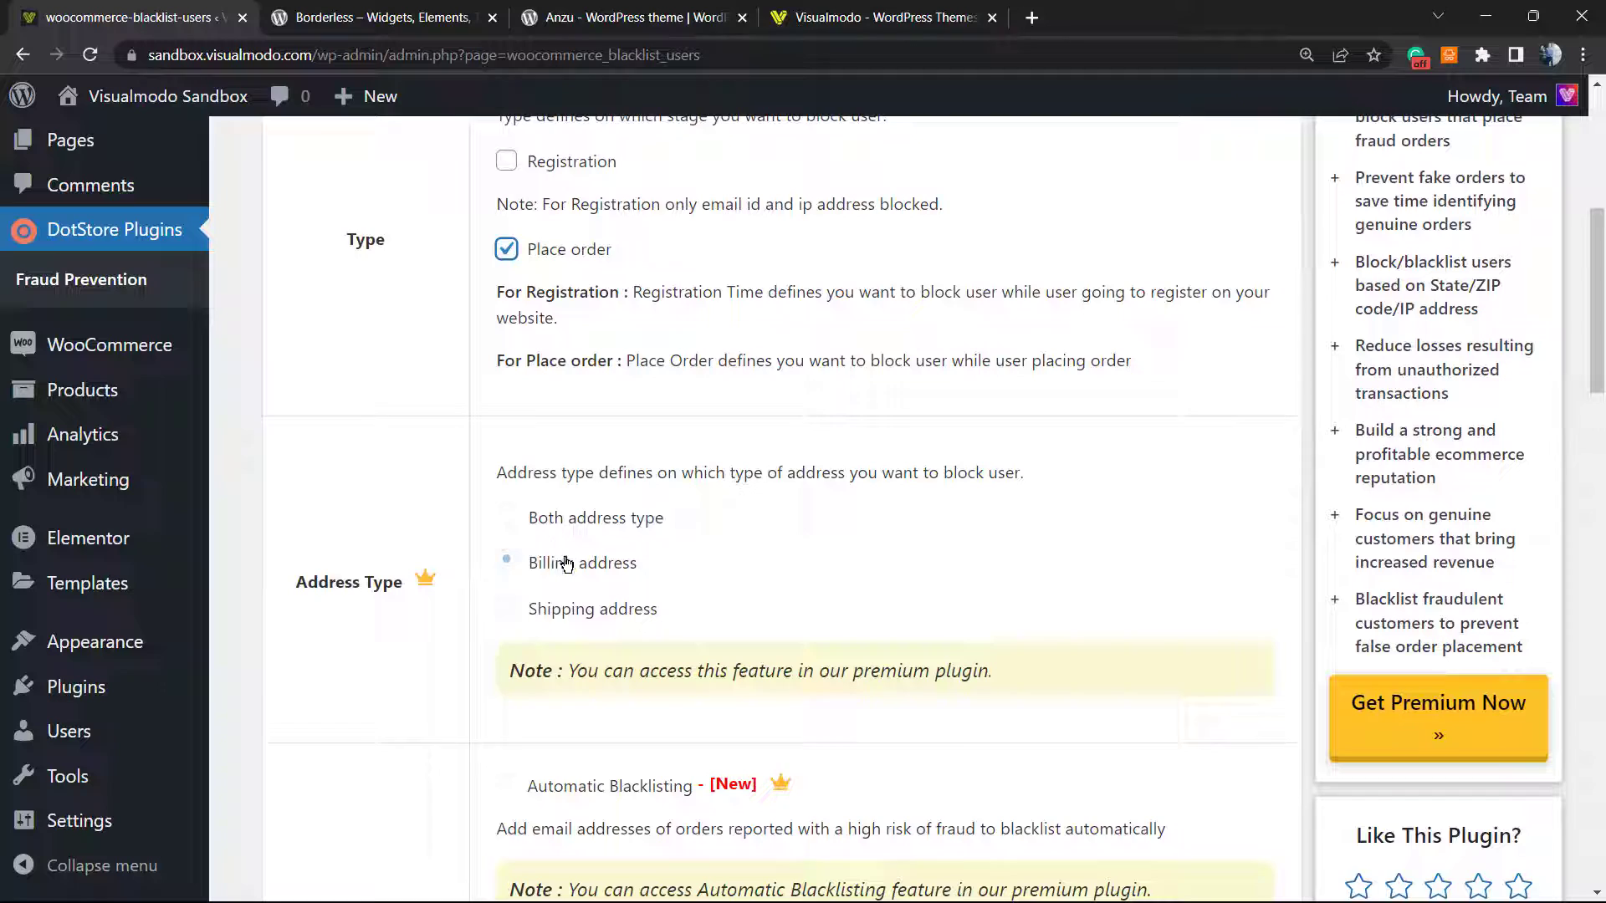
scroll(599, 610, "down", 2)
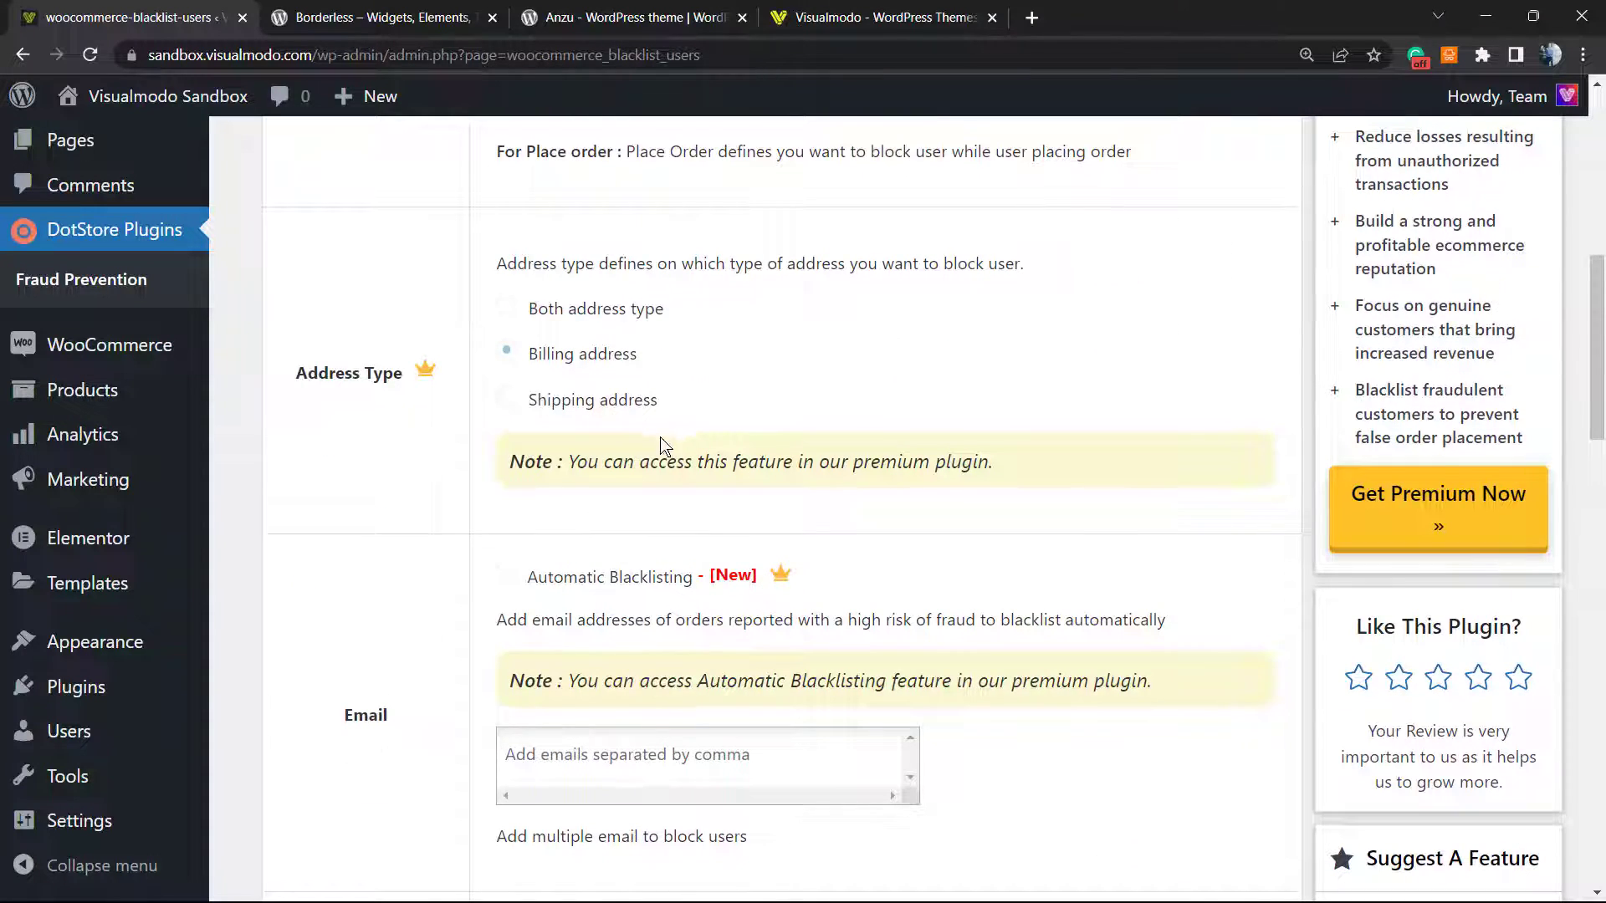
scroll(664, 448, "down", 2)
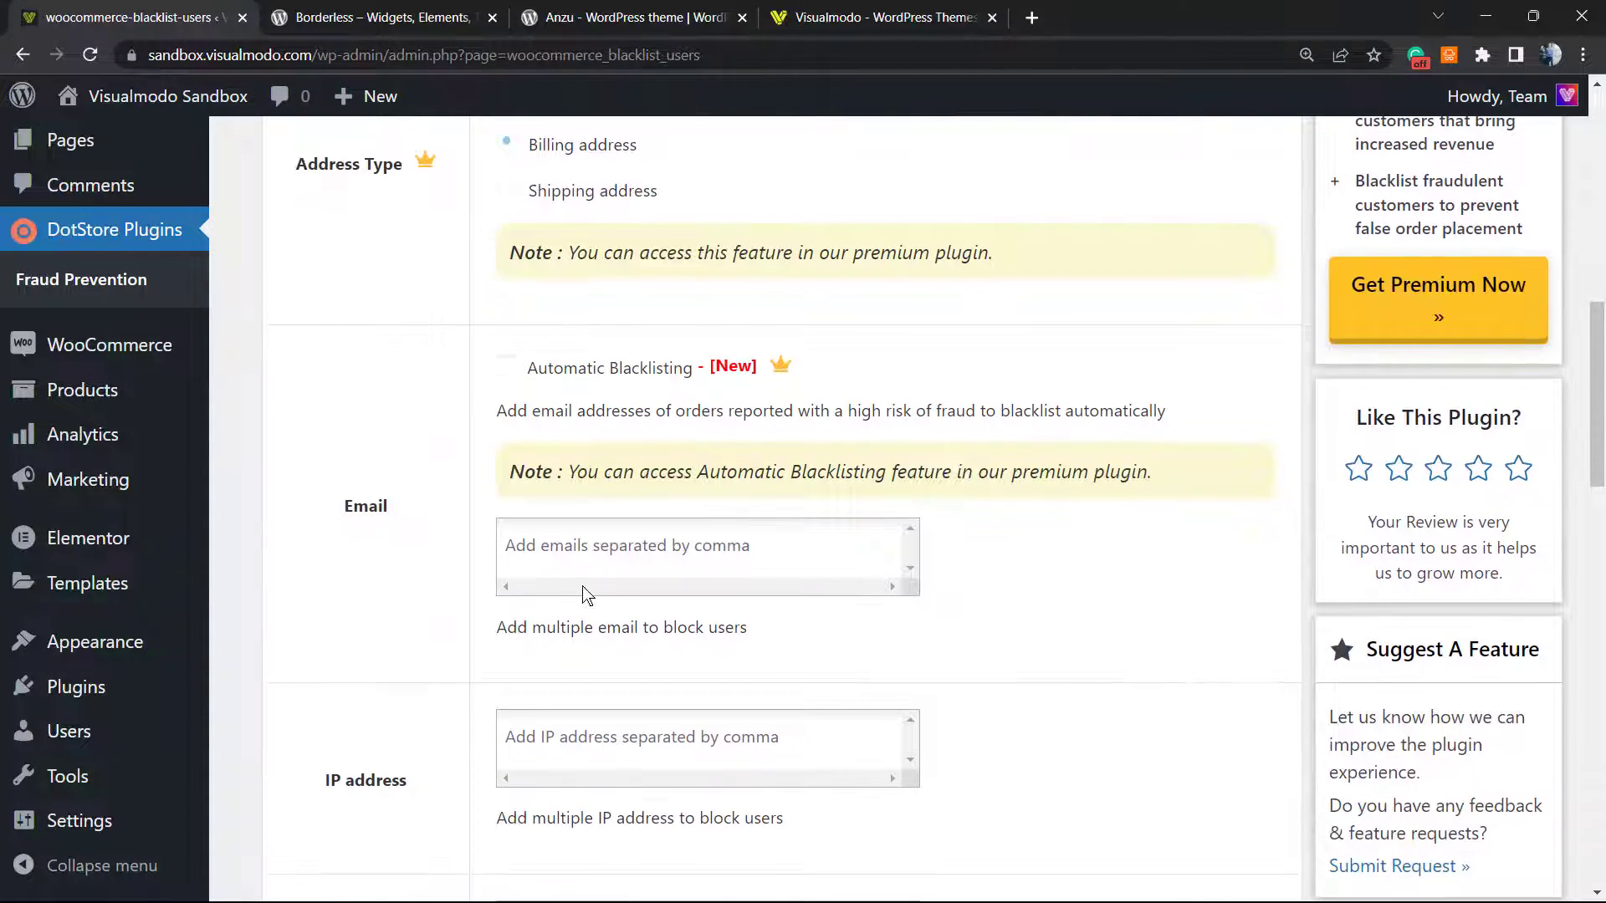
scroll(583, 594, "up", 1)
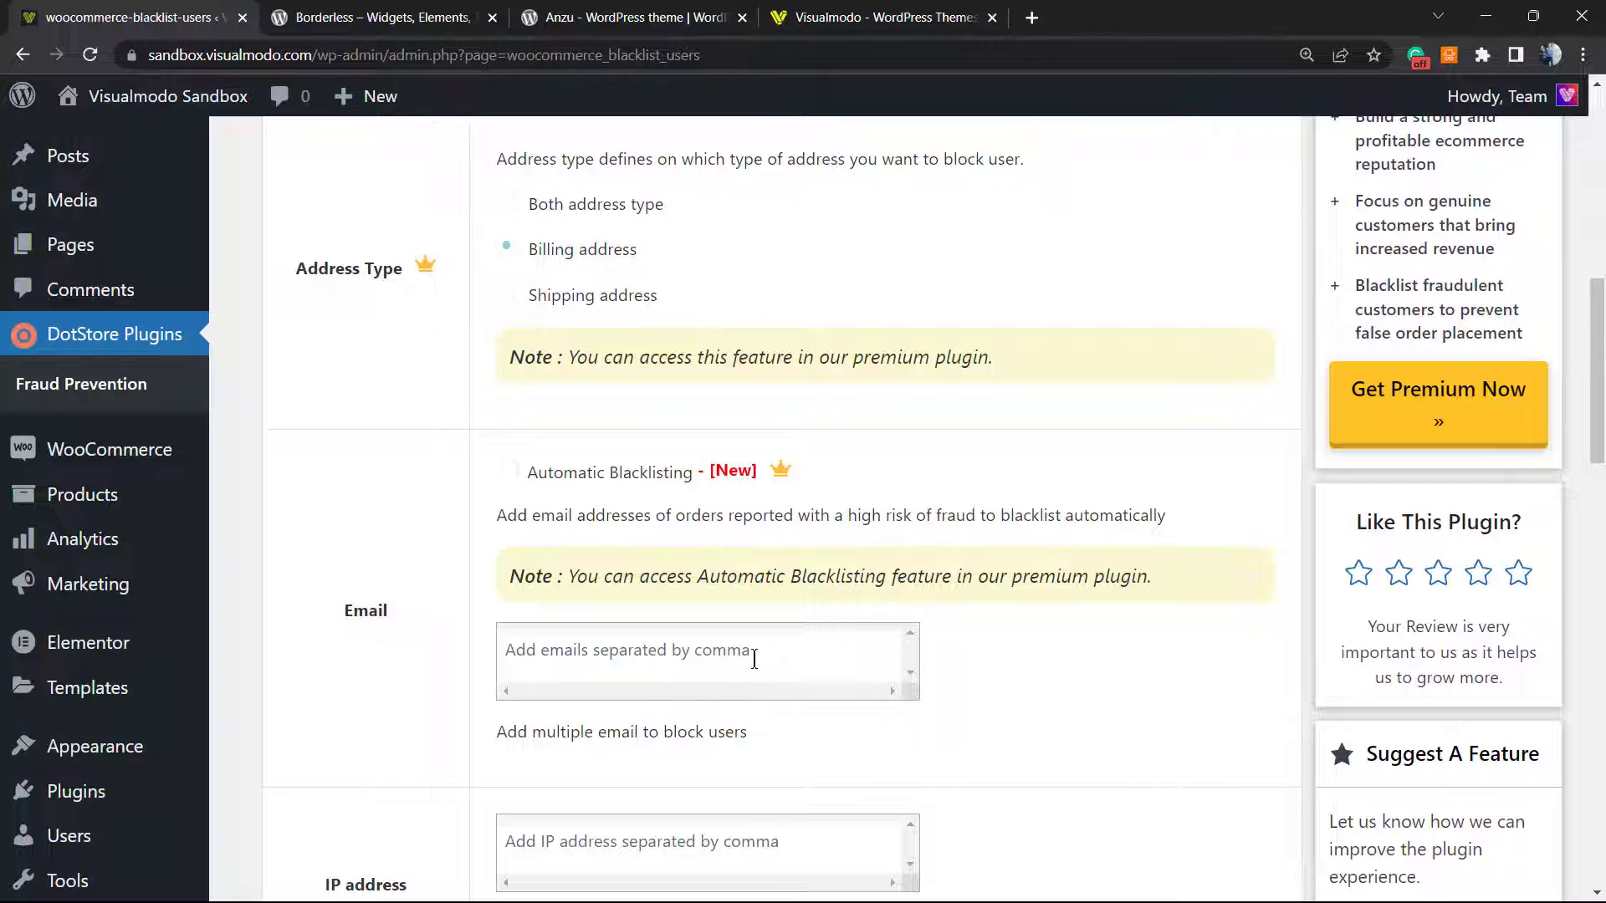
left_click(754, 660)
left_click(450, 665)
scroll(451, 665, "down", 4)
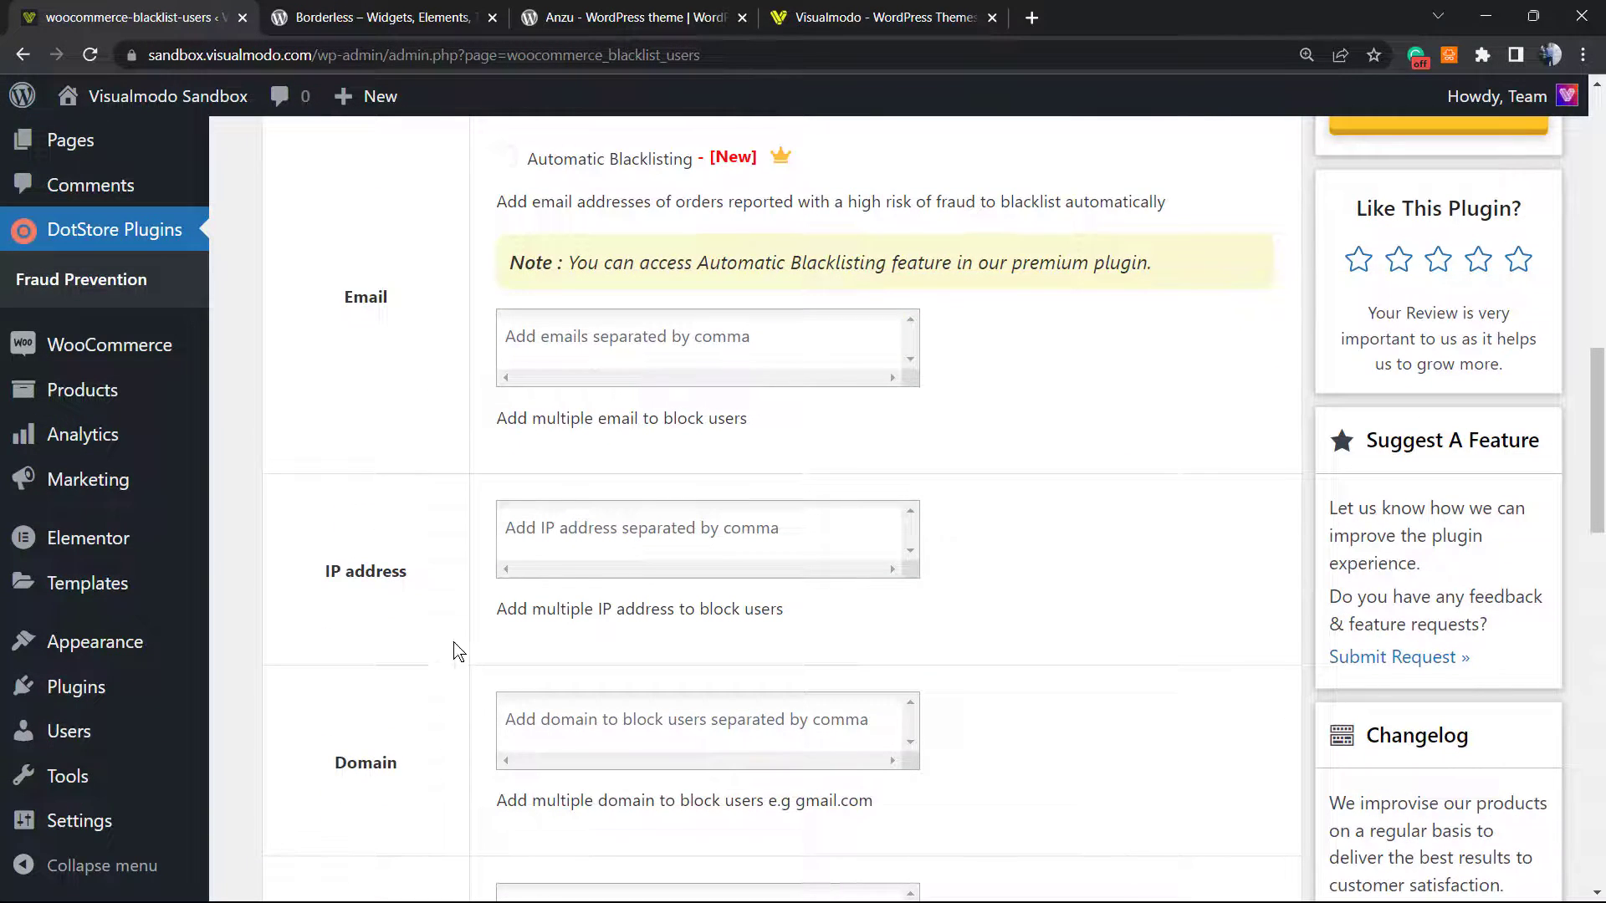
scroll(455, 665, "down", 1)
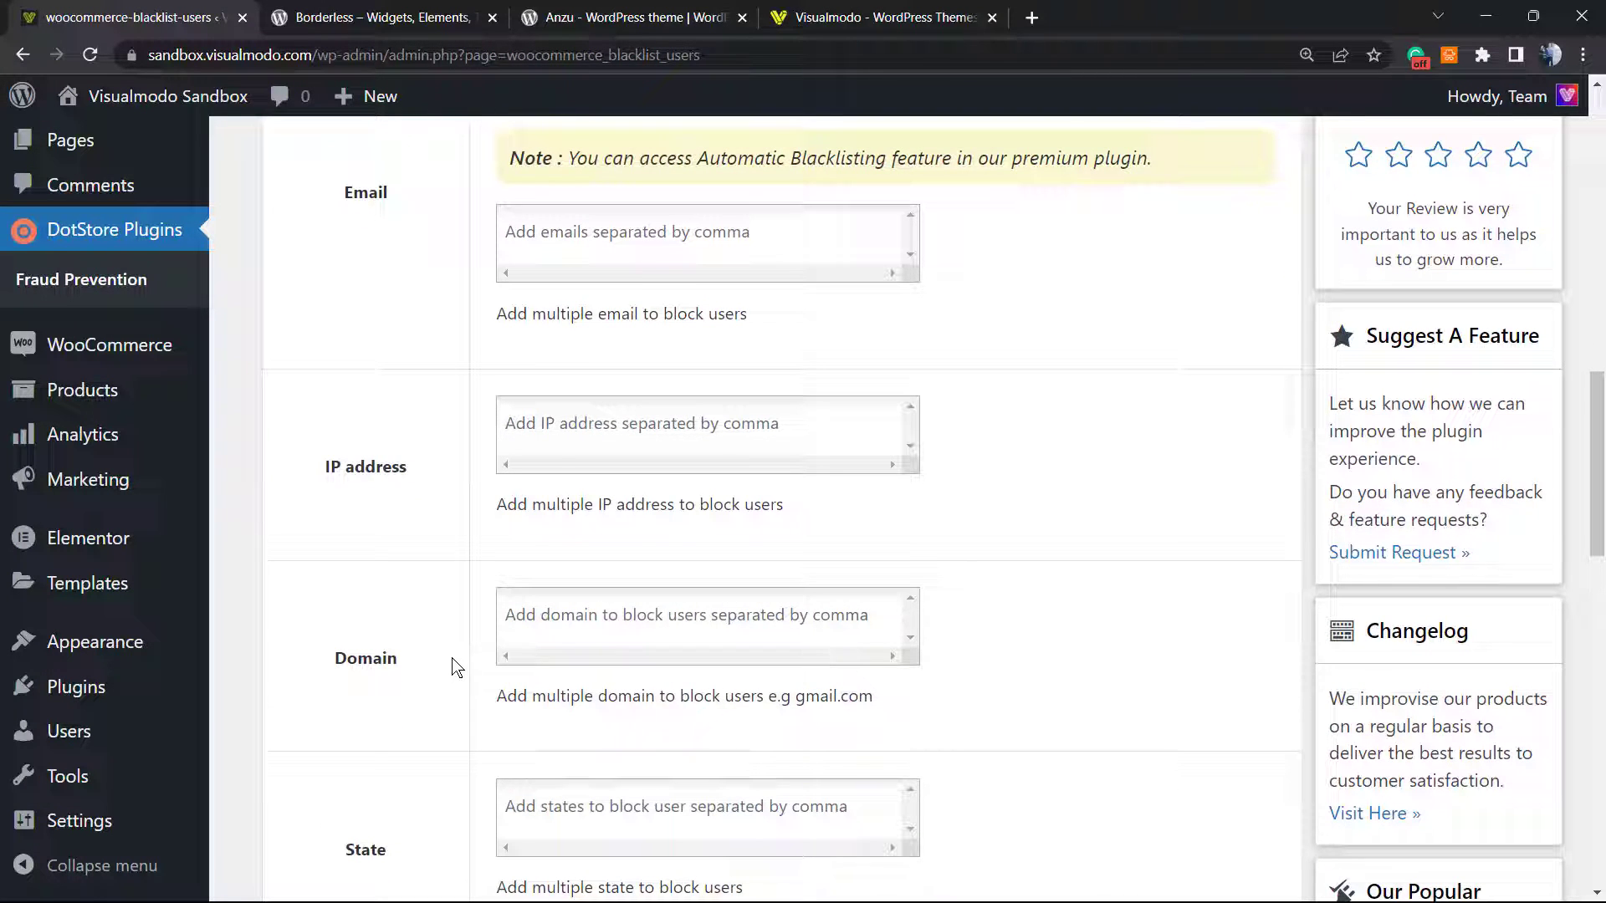
scroll(490, 661, "down", 1)
scroll(373, 610, "down", 2)
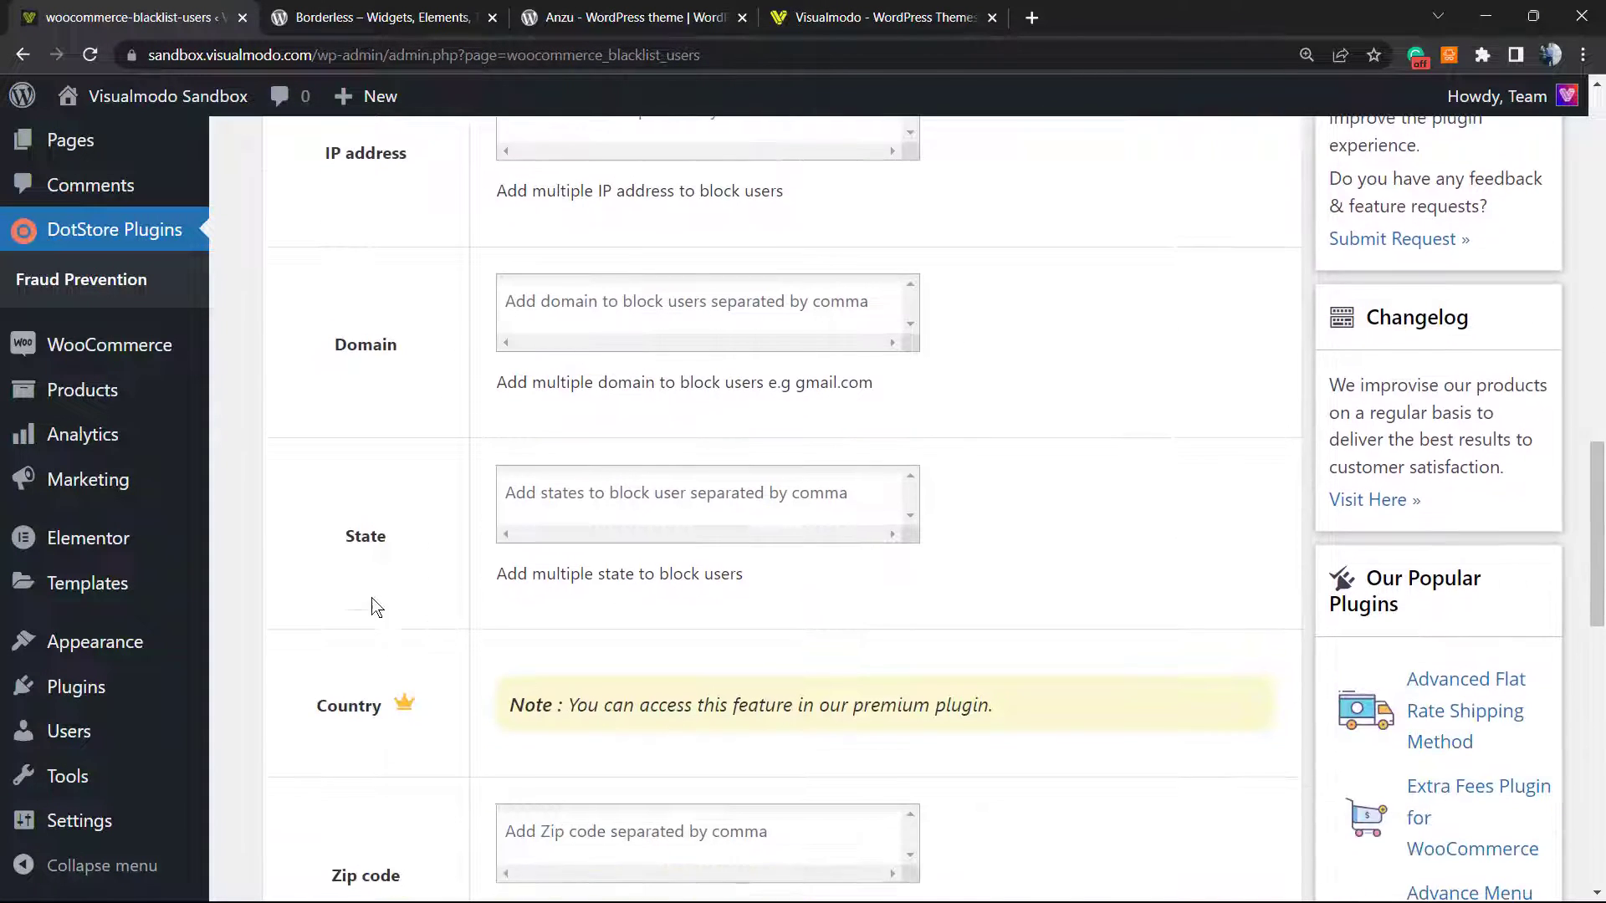
scroll(384, 574, "down", 2)
scroll(493, 627, "down", 2)
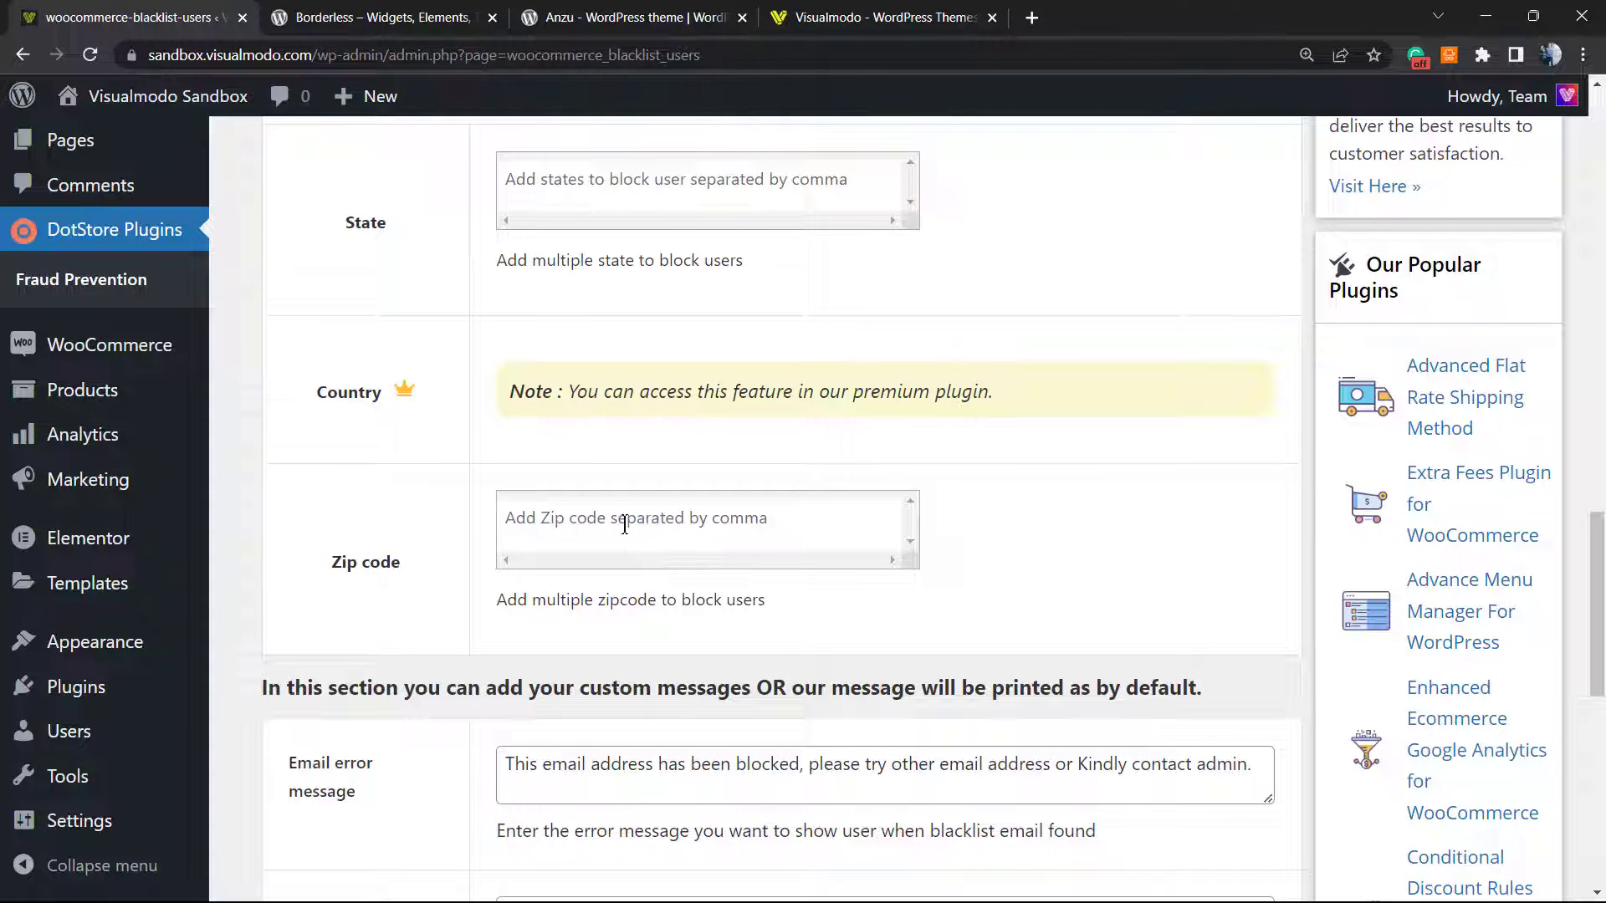
scroll(625, 524, "down", 2)
scroll(624, 525, "up", 3)
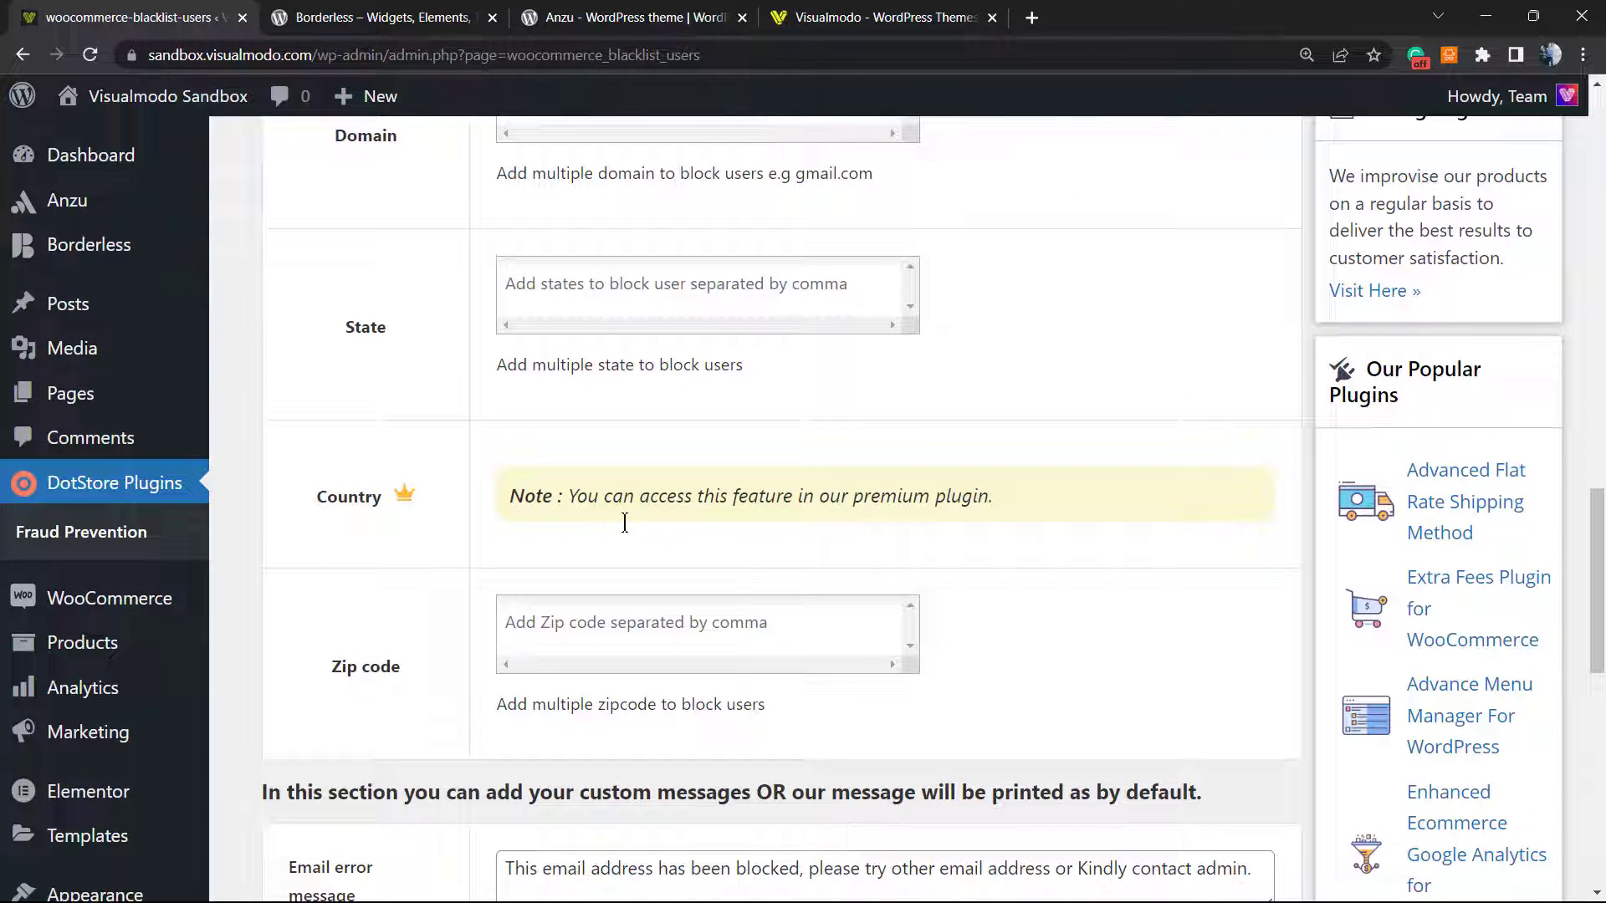
scroll(645, 555, "down", 3)
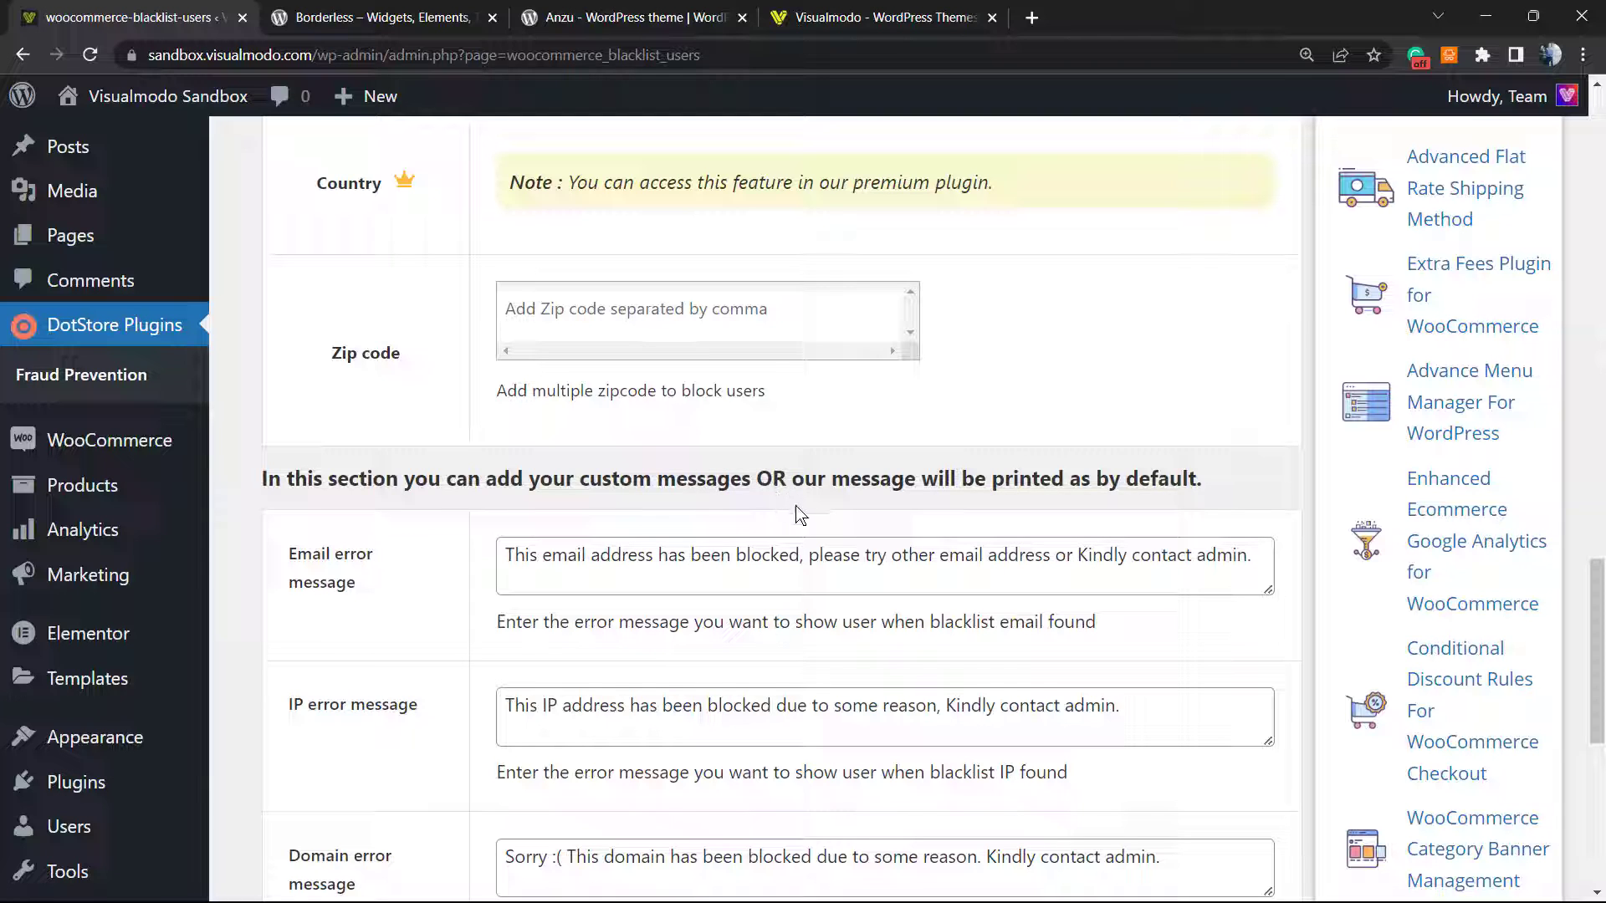
left_click(318, 578)
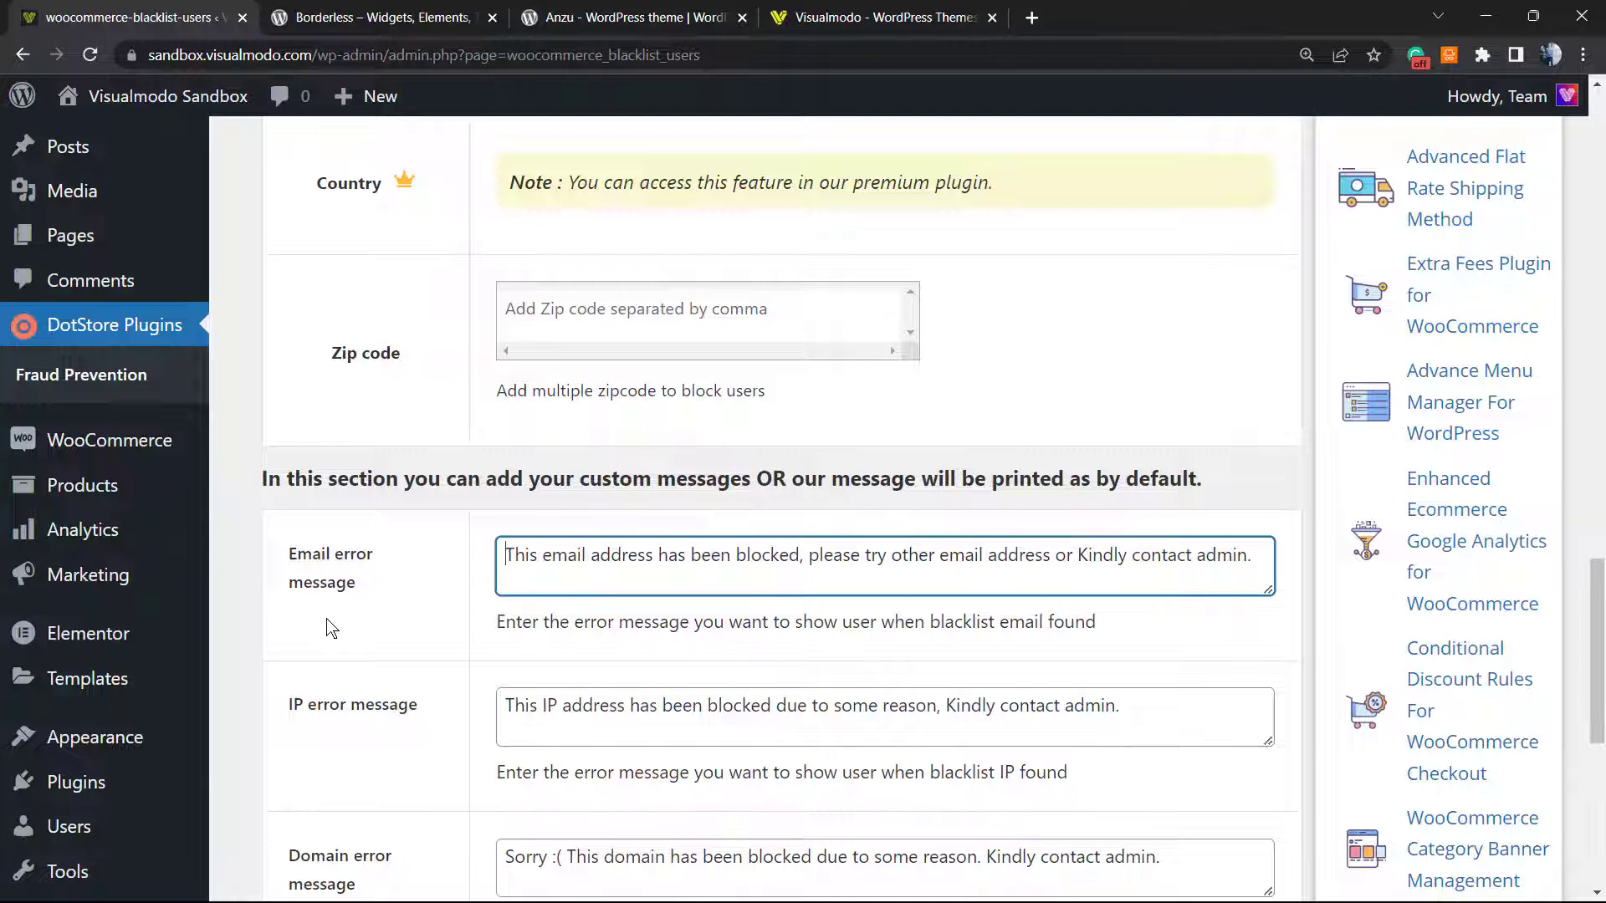
double_click(551, 559)
triple_click(552, 559)
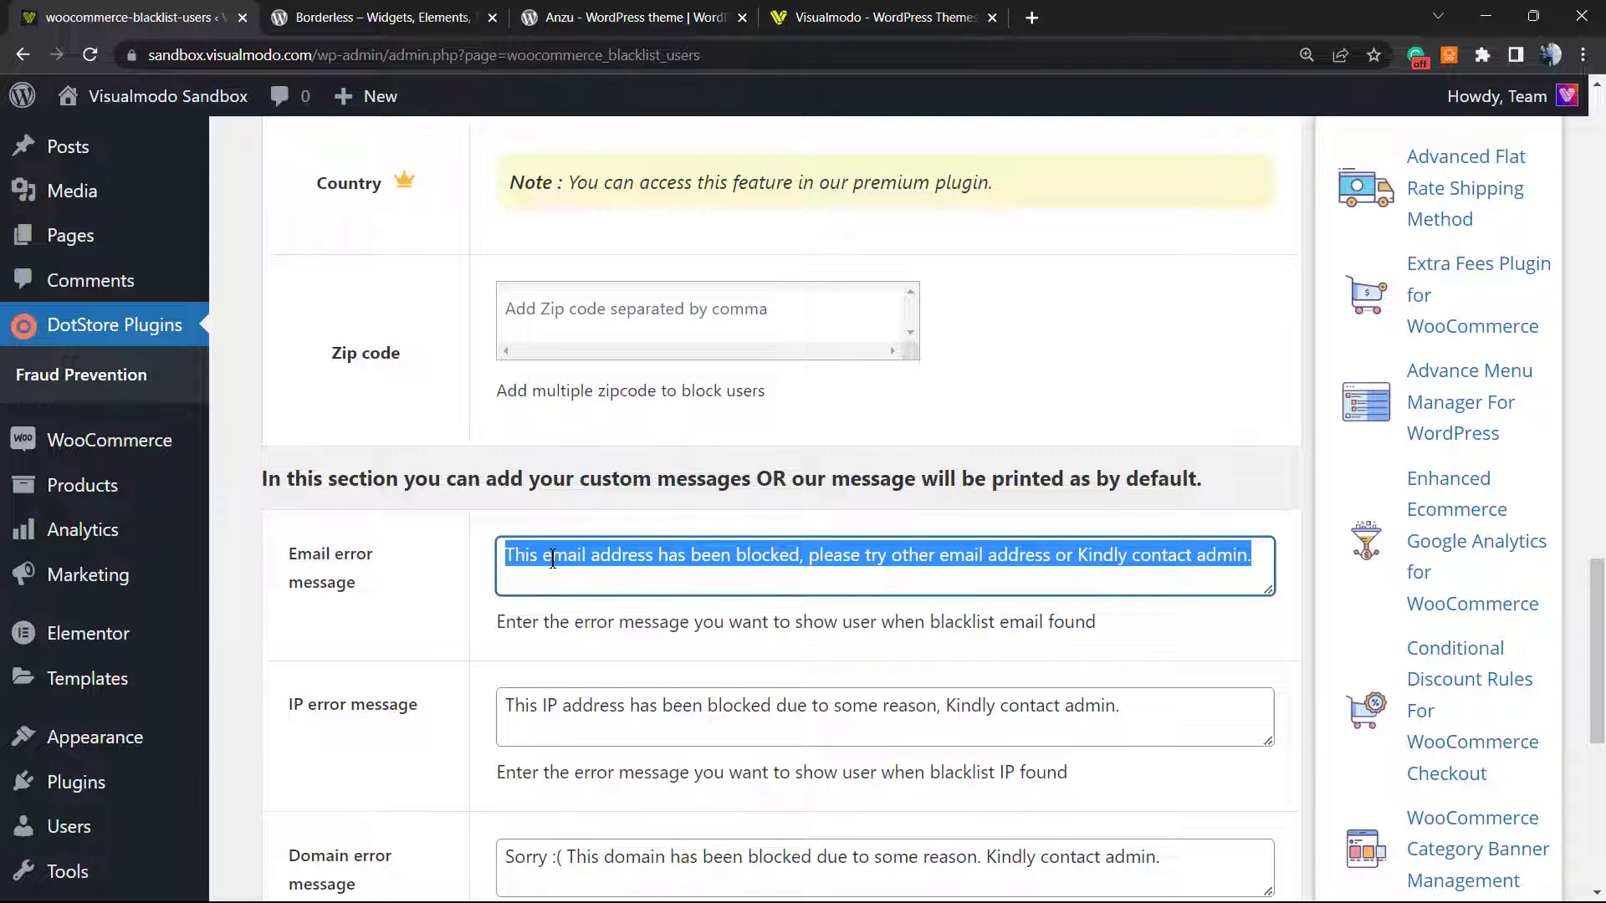
scroll(553, 559, "down", 1)
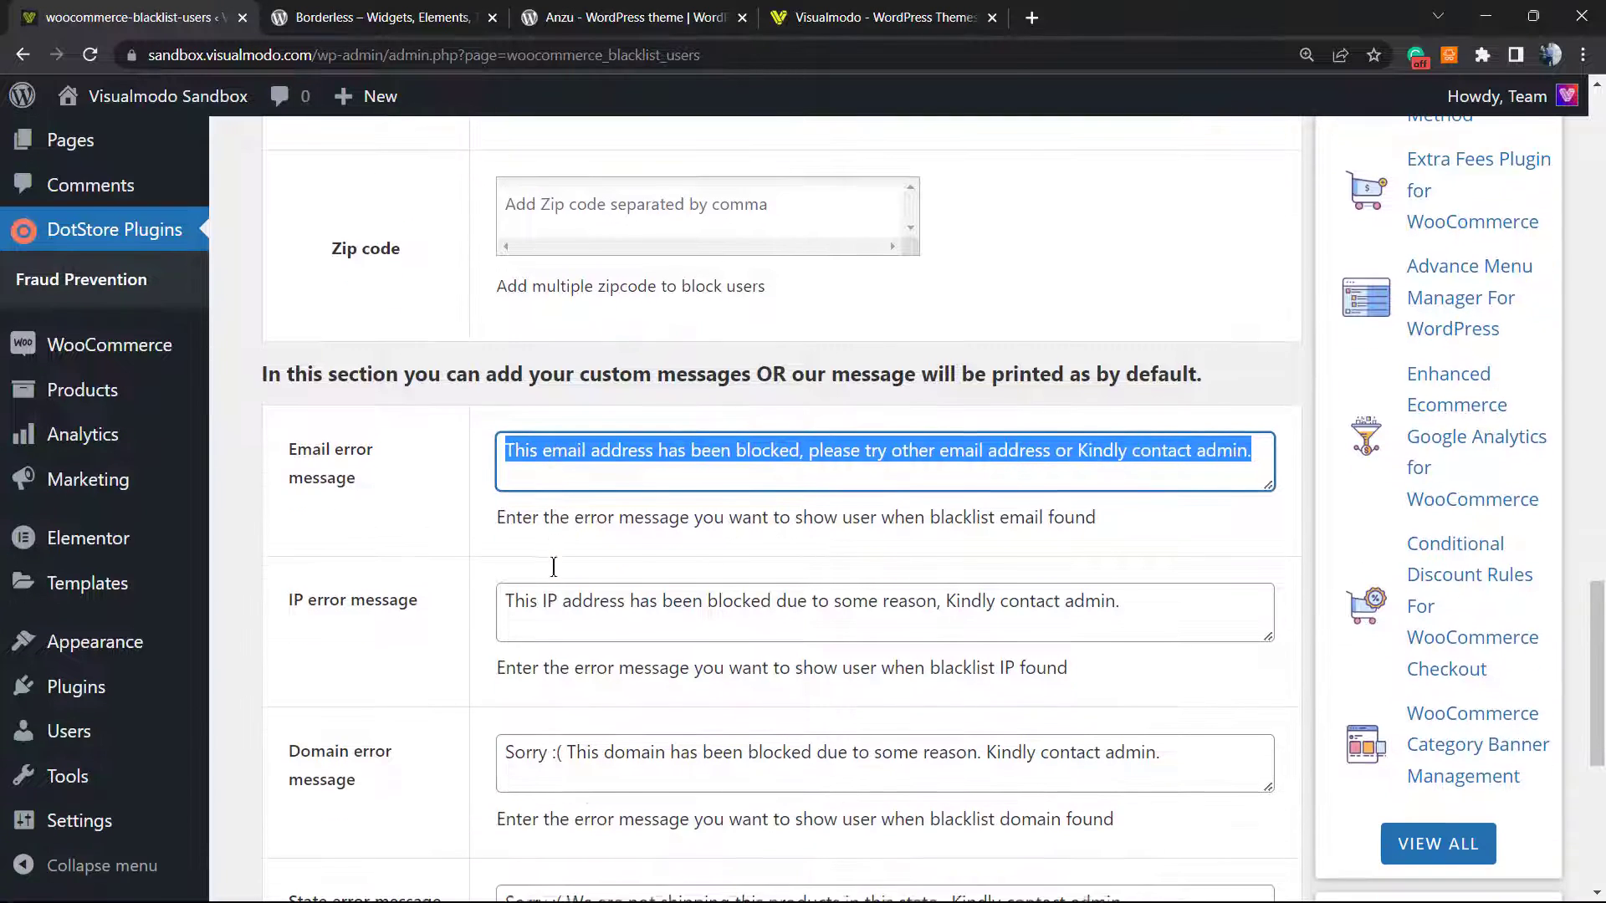
double_click(748, 453)
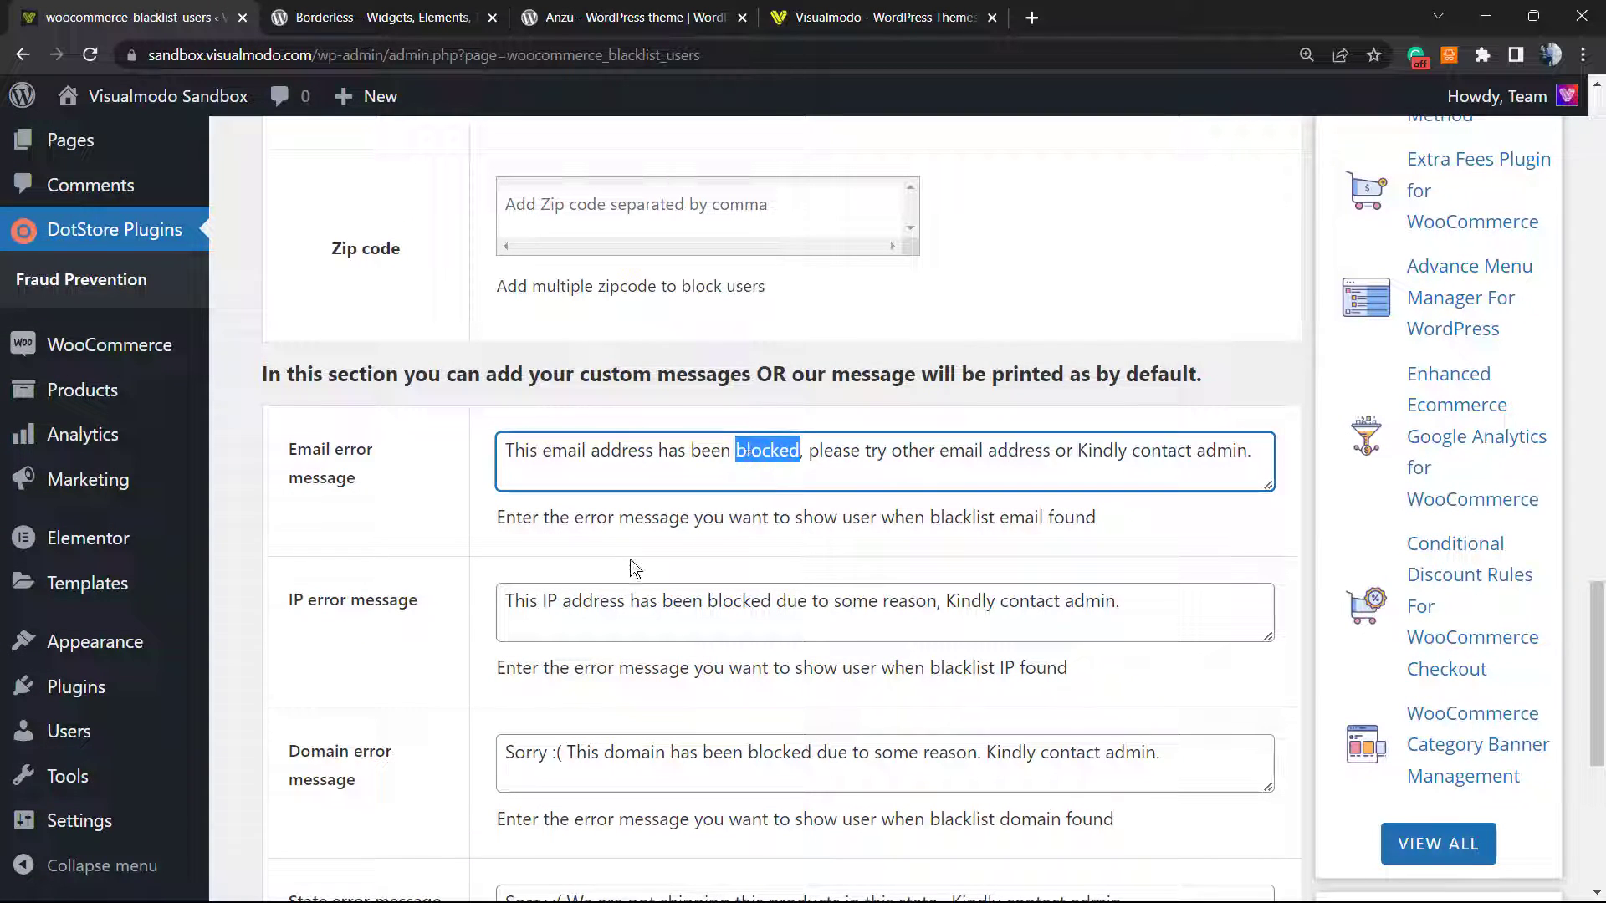
triple_click(598, 615)
scroll(556, 576, "down", 3)
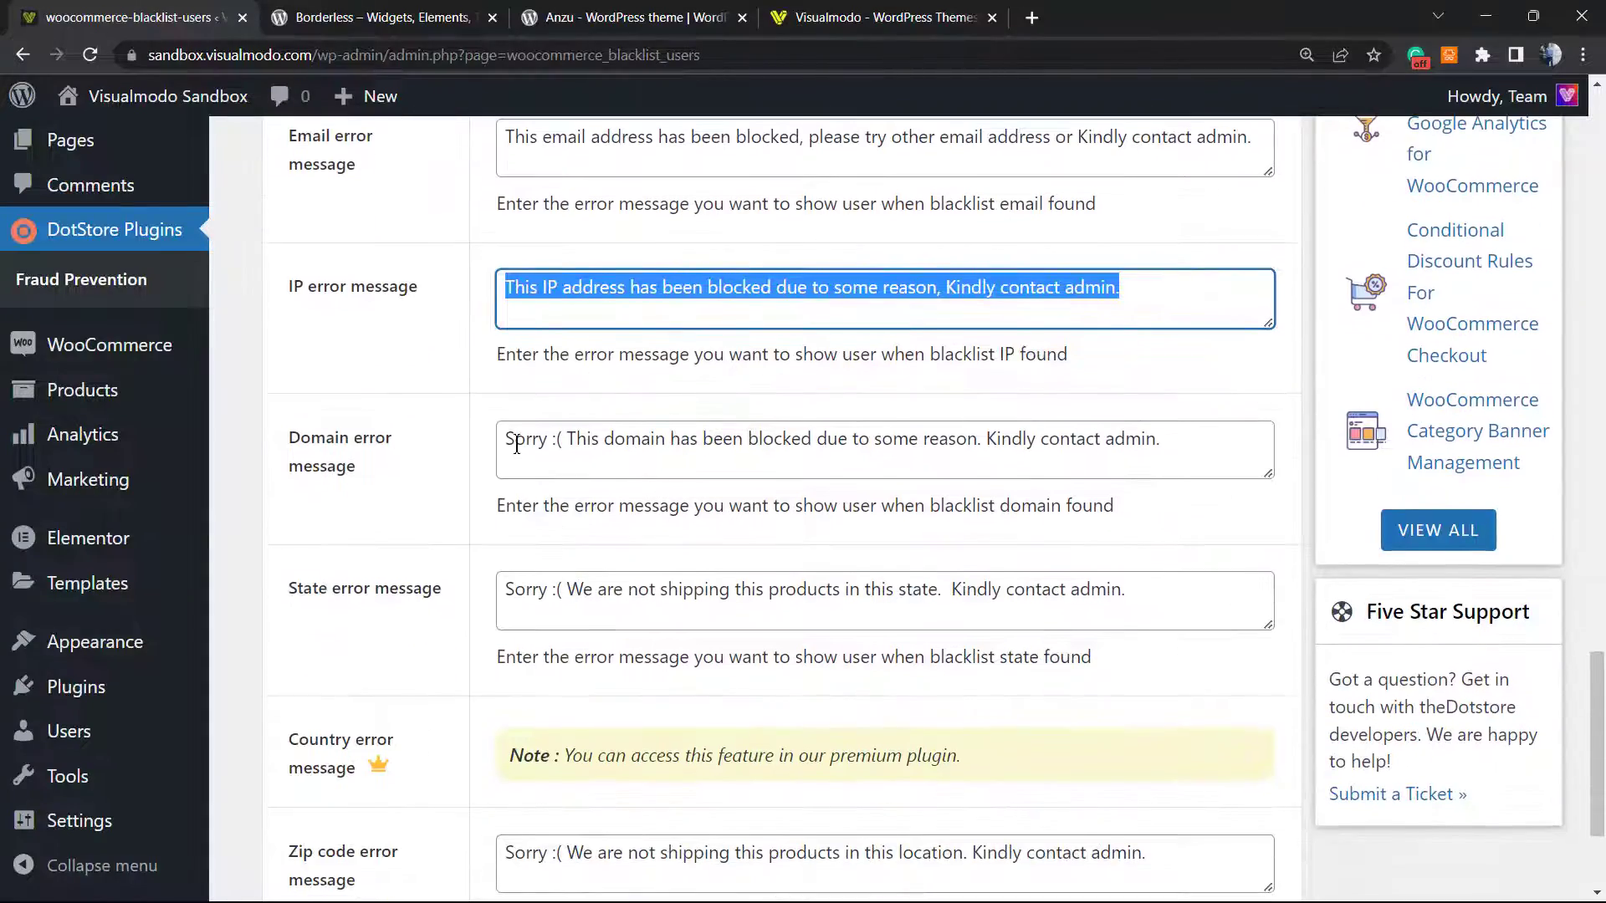
scroll(516, 446, "down", 3)
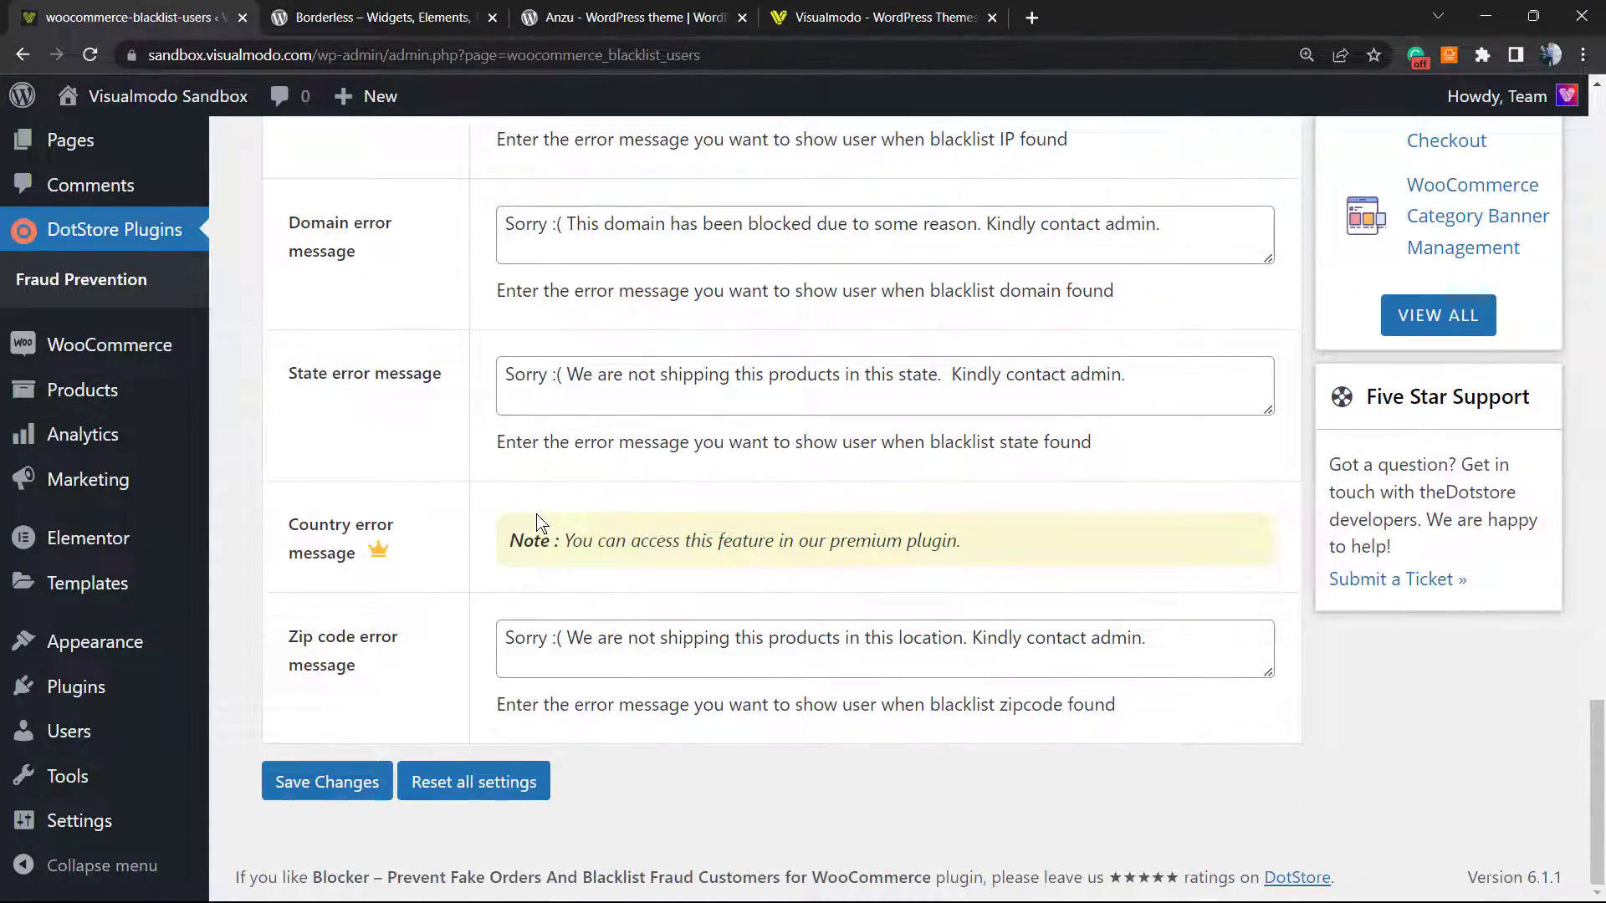
scroll(488, 580, "up", 15)
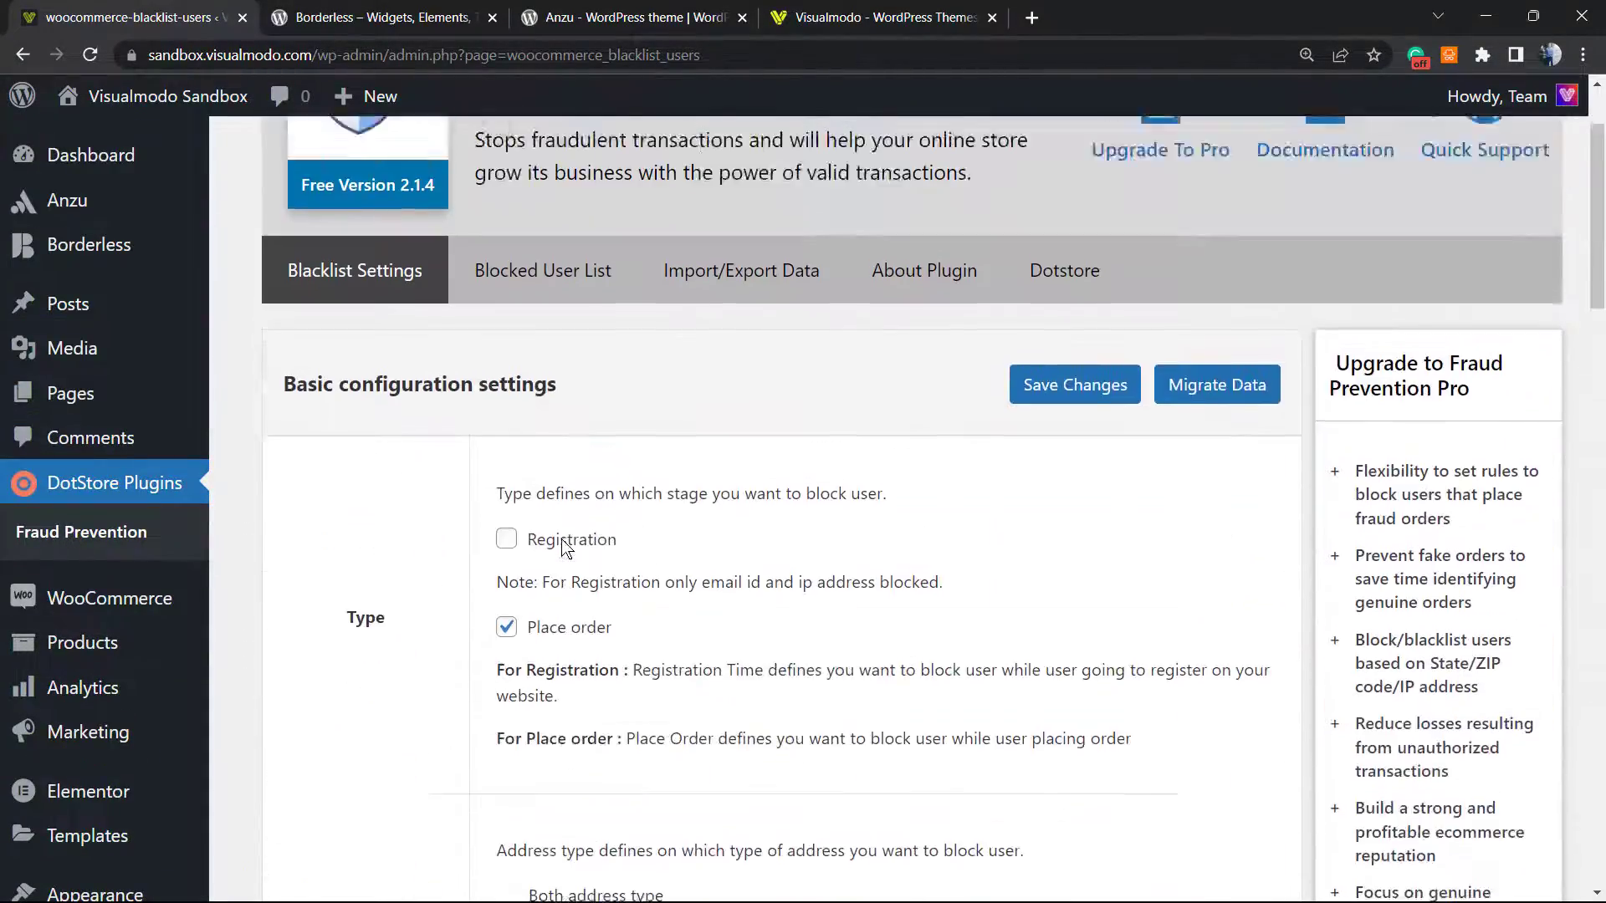
Review the Blocked User List tab, which shows no blocked users yet (All 0)
scroll(565, 548, "up", 2)
left_click(539, 411)
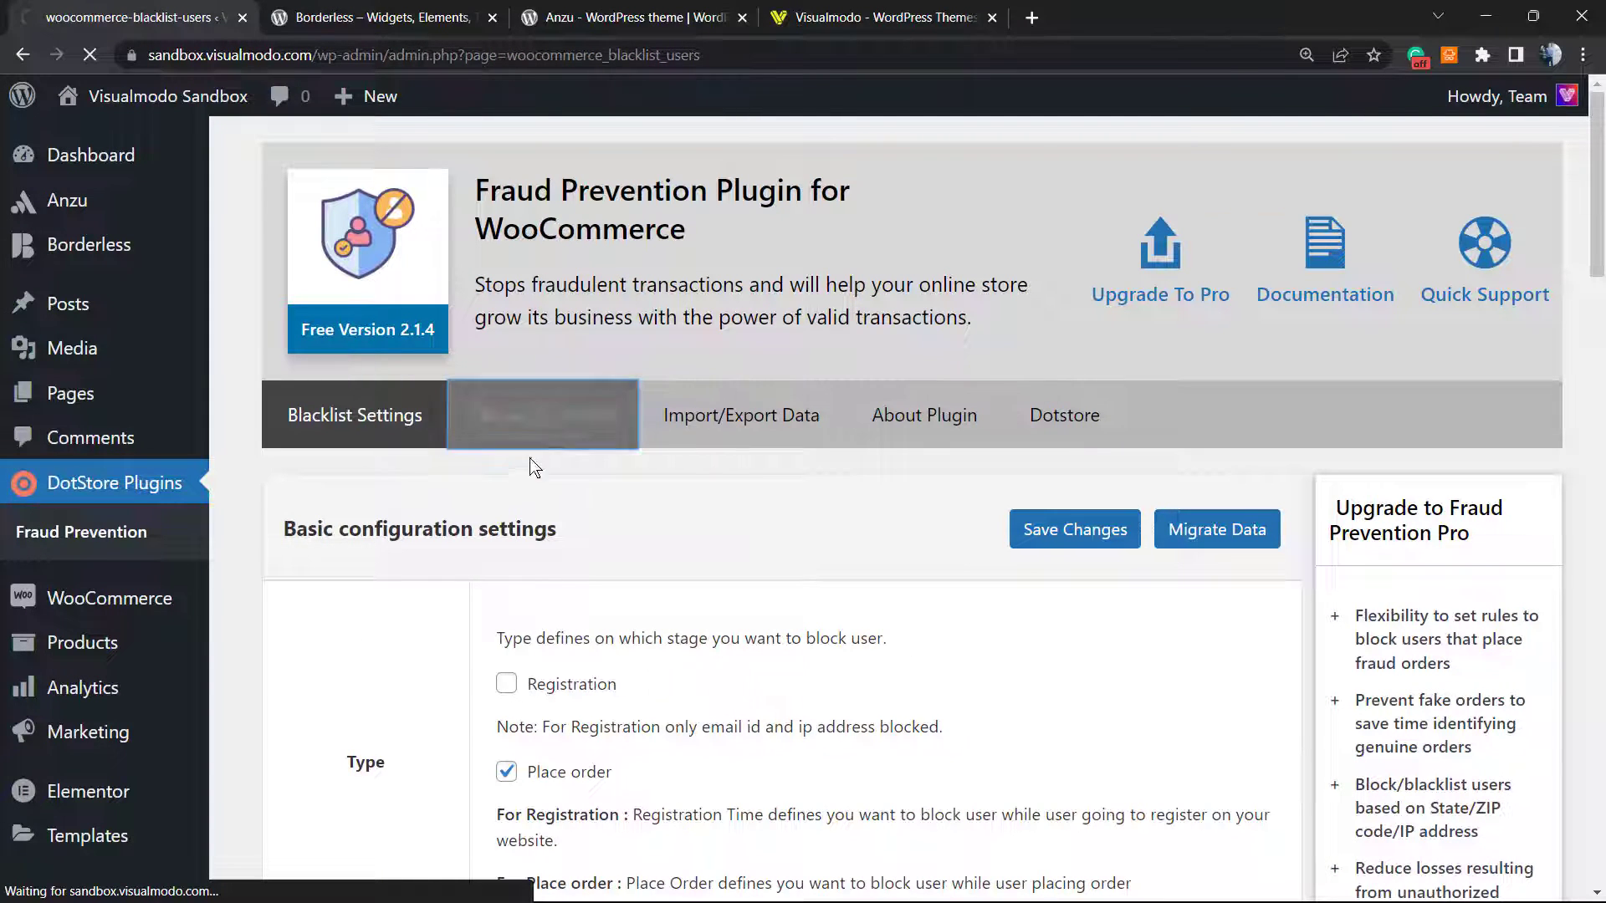
scroll(556, 531, "down", 3)
scroll(564, 543, "up", 3)
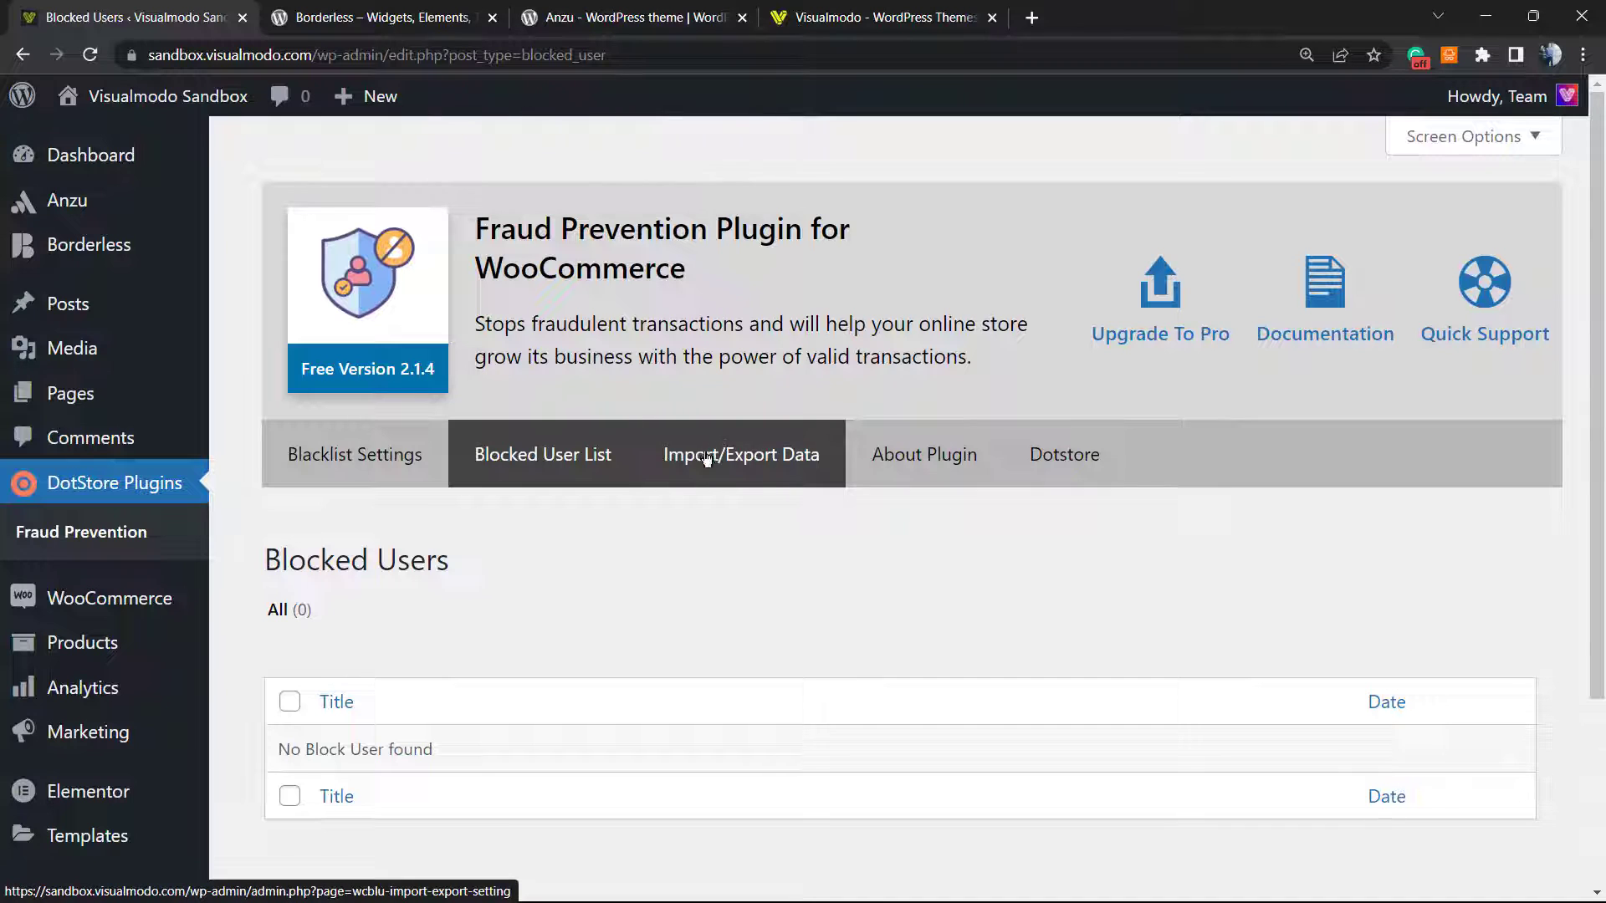
mouse_move(887, 485)
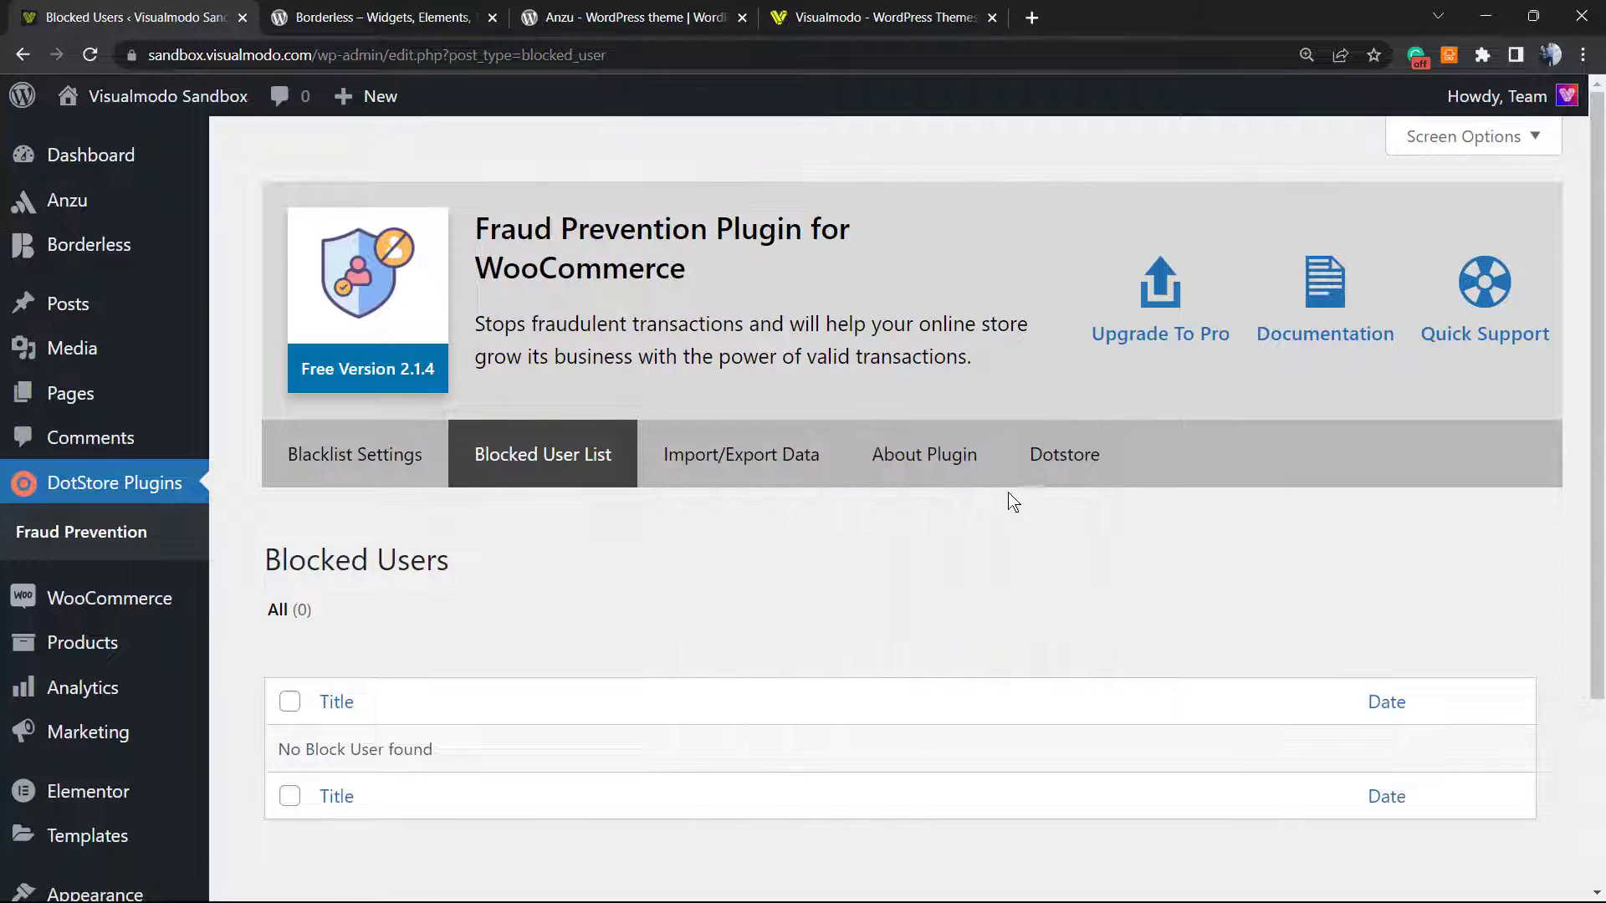
left_click(318, 455)
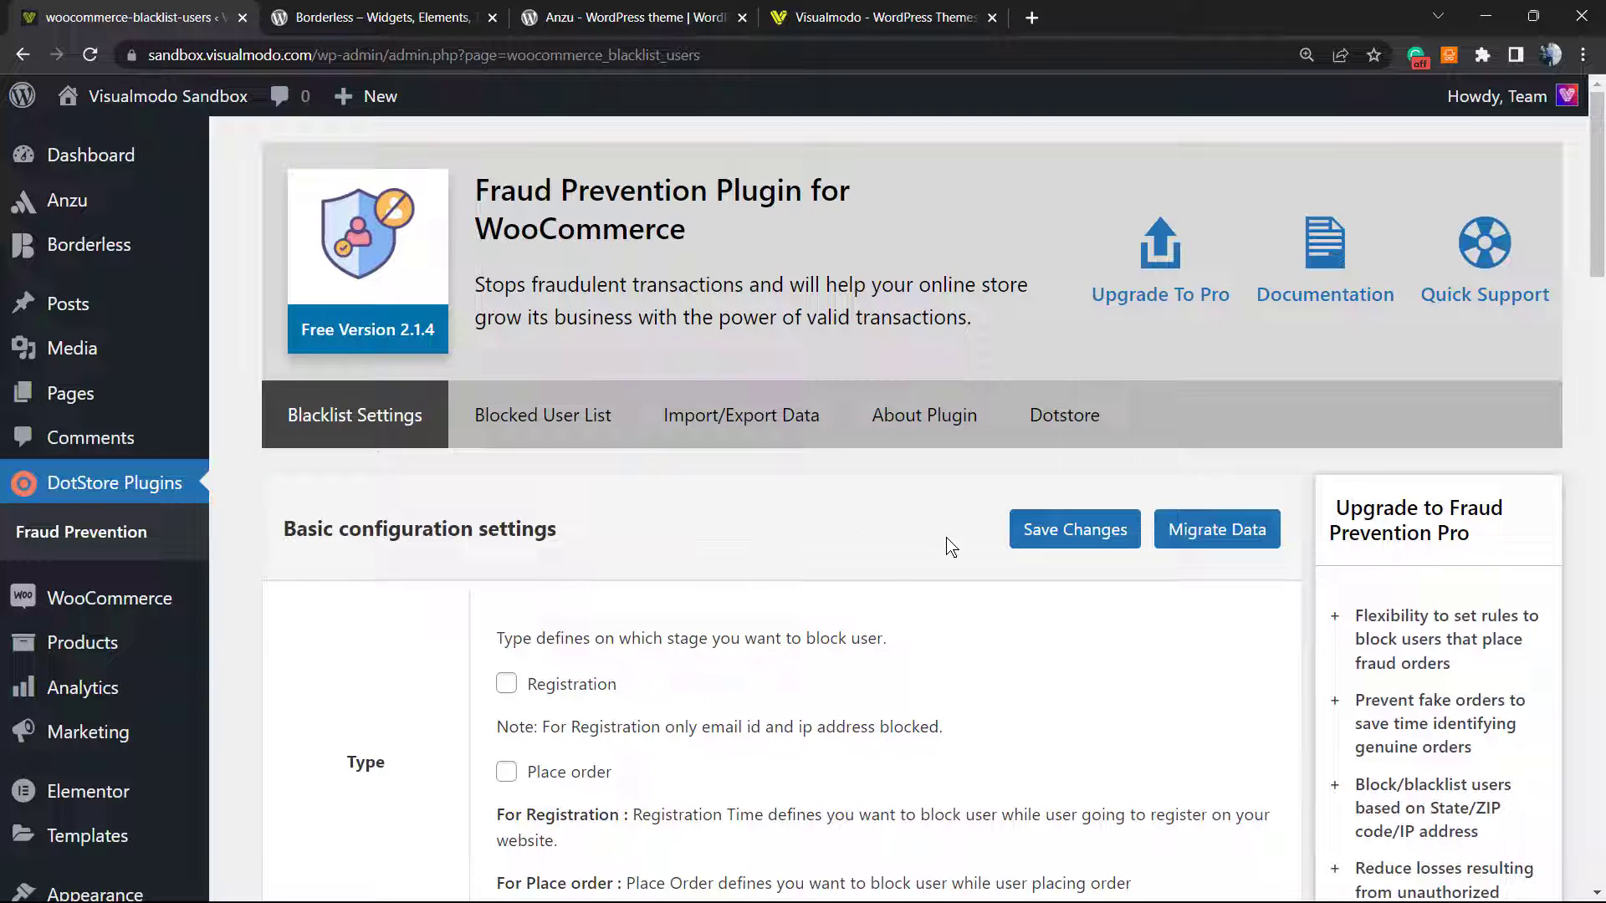
scroll(1025, 548, "down", 3)
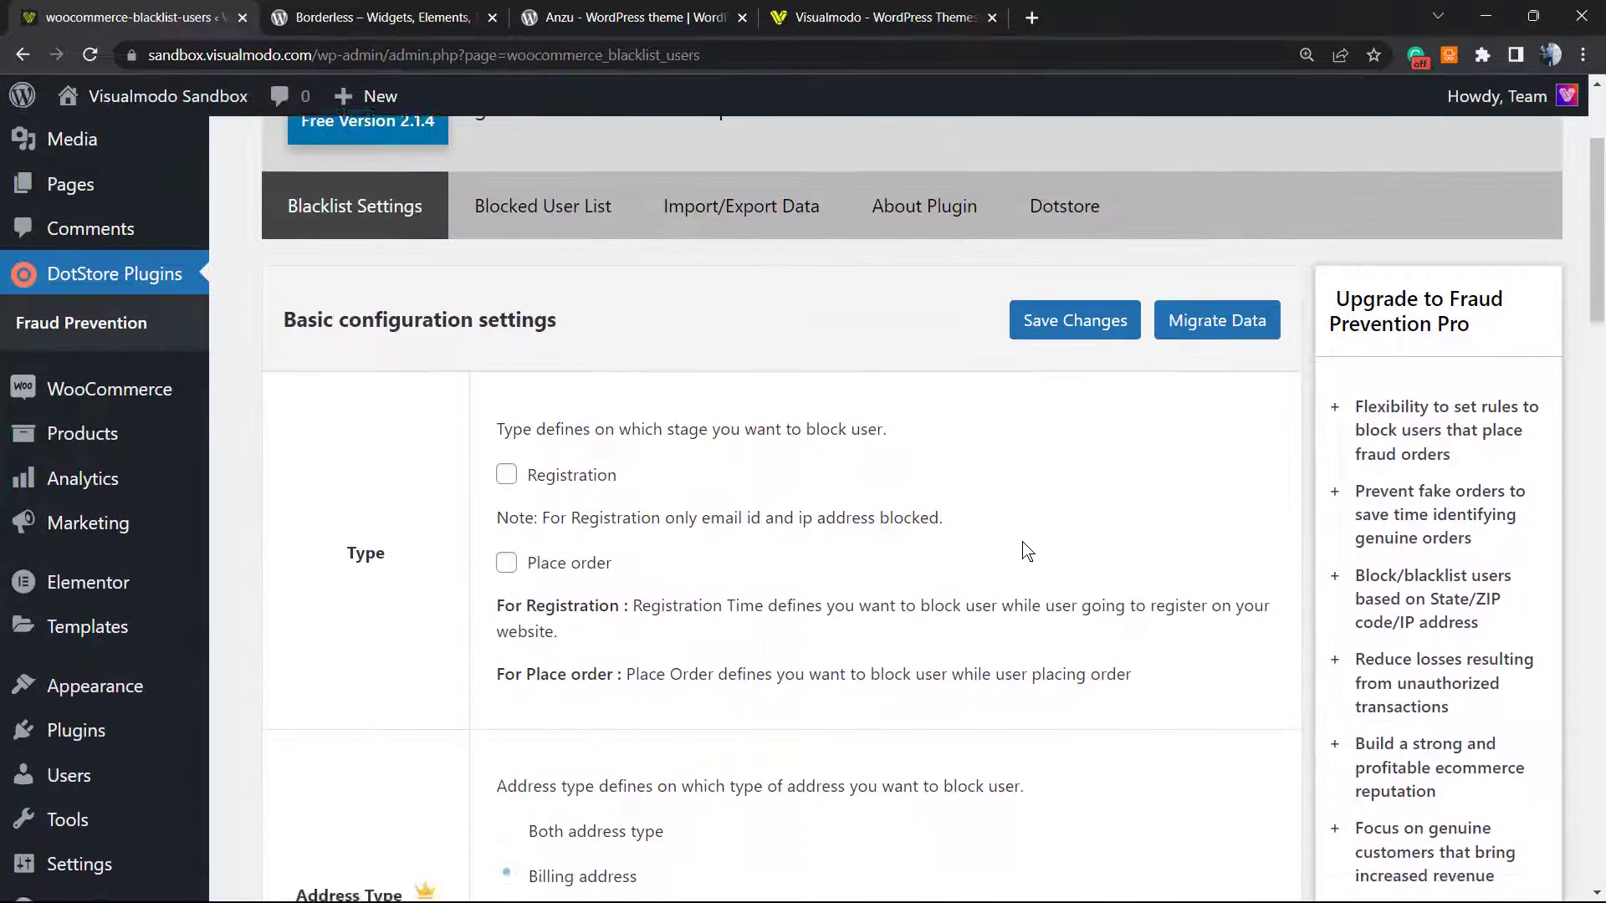
scroll(1027, 550, "up", 3)
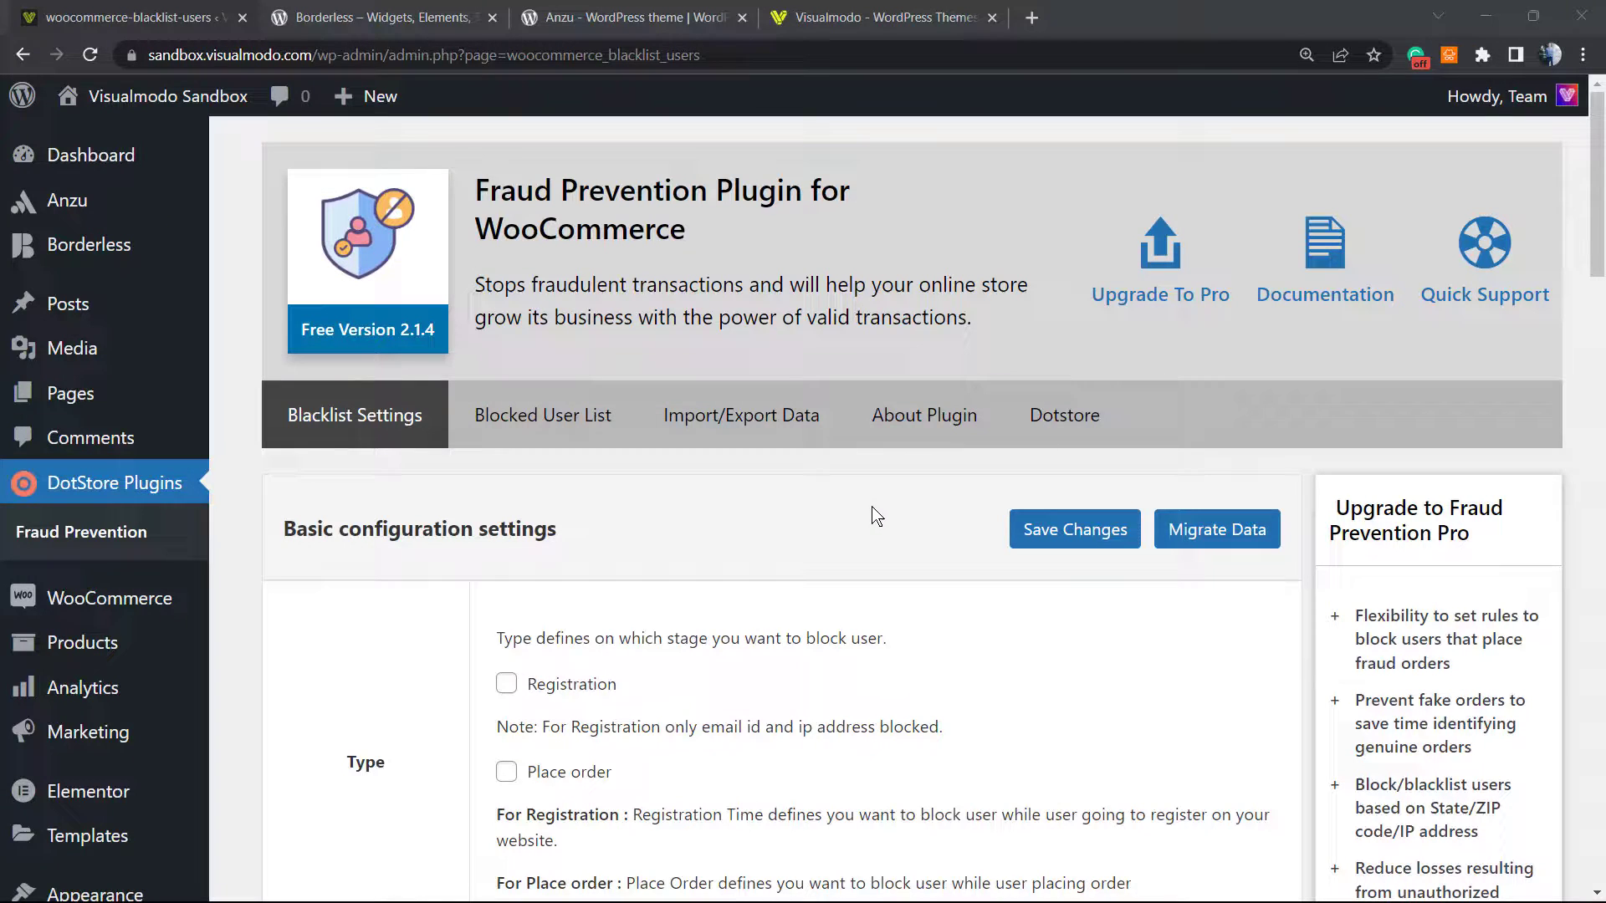
scroll(861, 502, "down", 3)
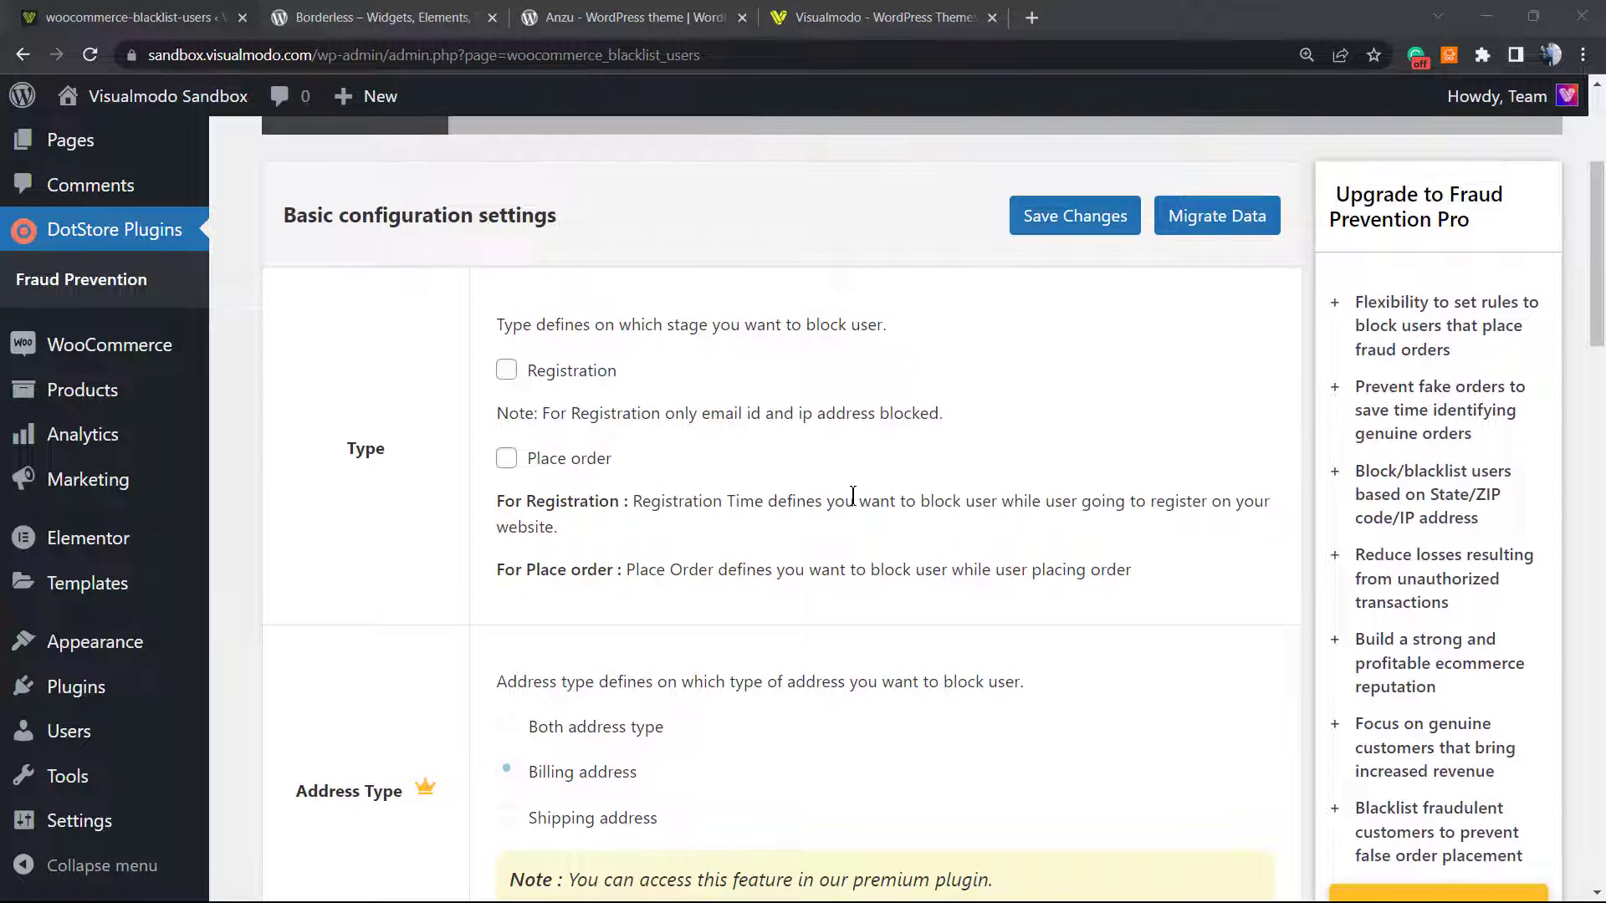
scroll(852, 496, "down", 6)
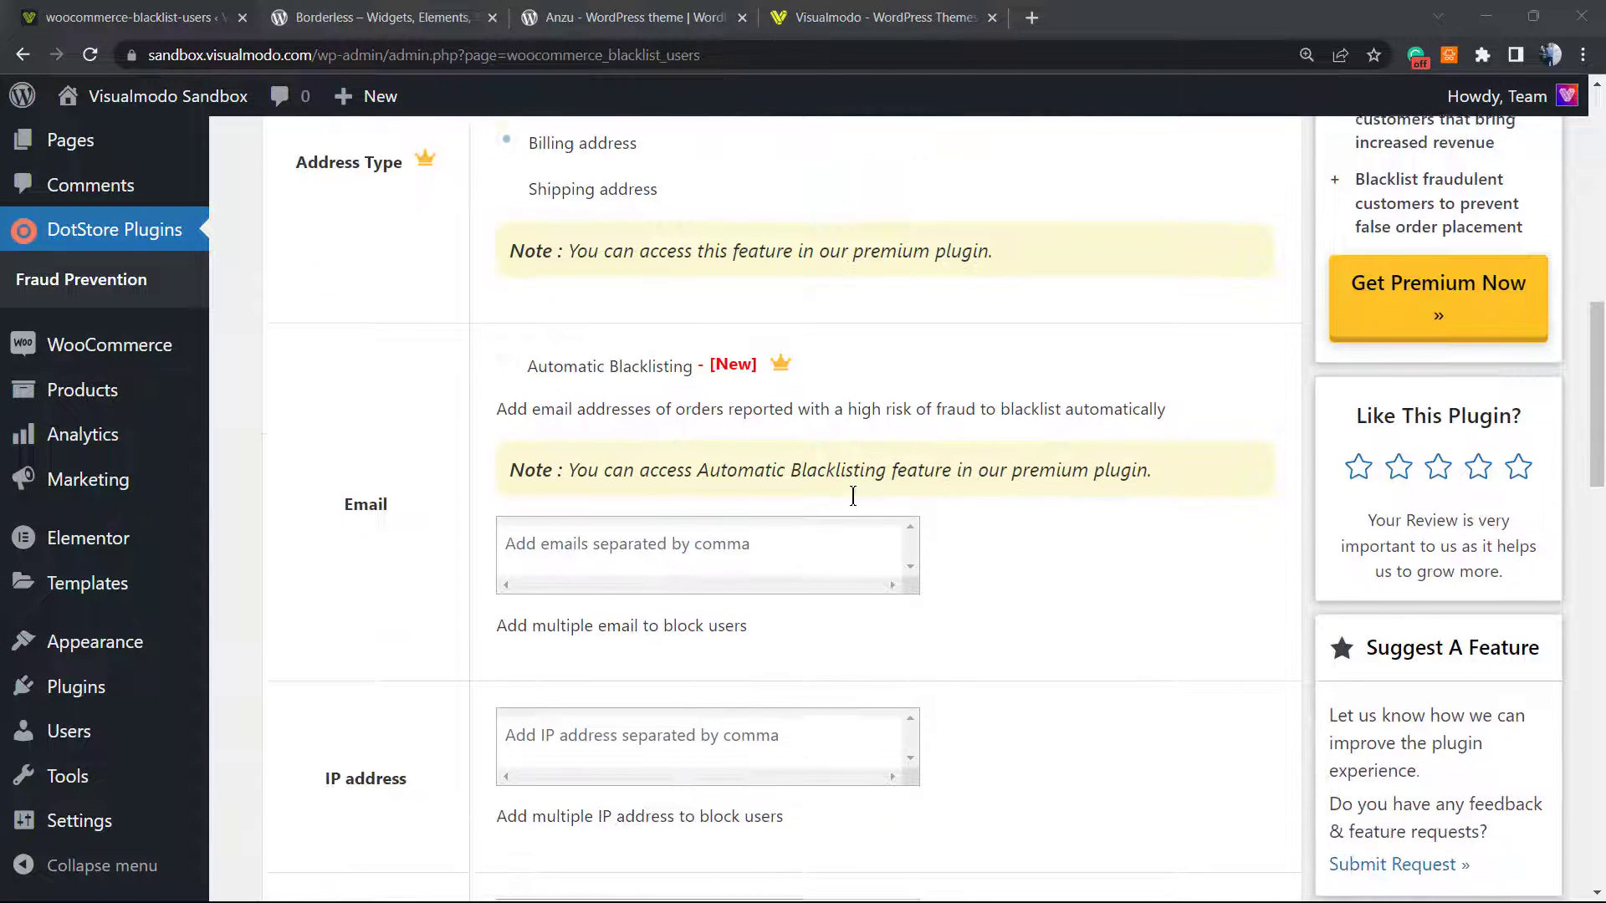
scroll(852, 496, "down", 4)
scroll(852, 496, "down", 10)
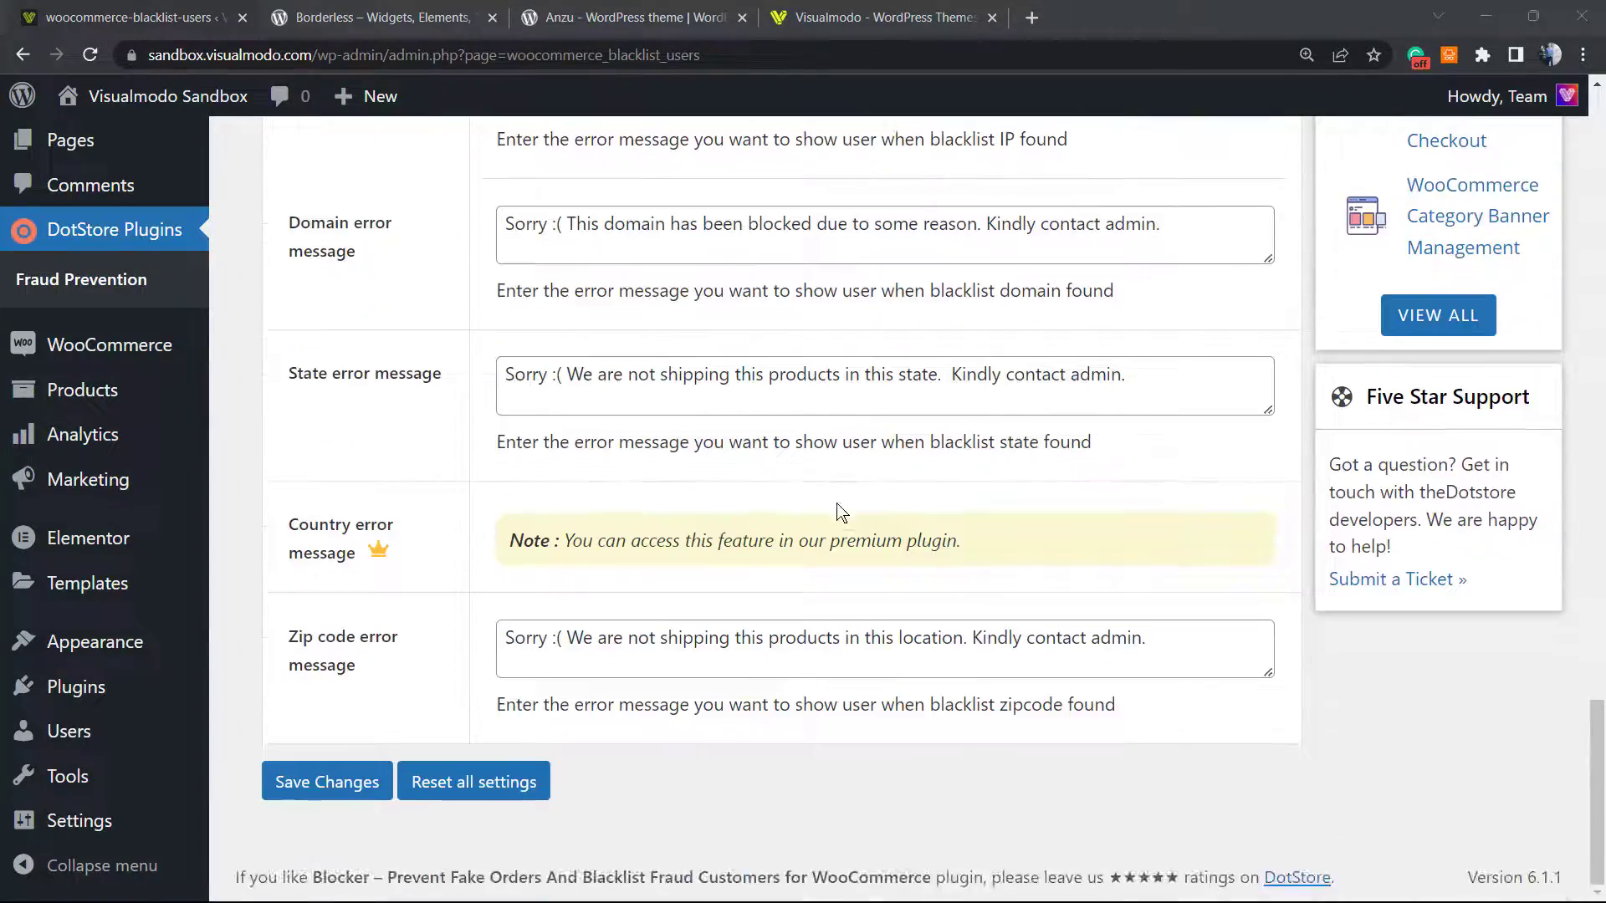
scroll(583, 604, "up", 20)
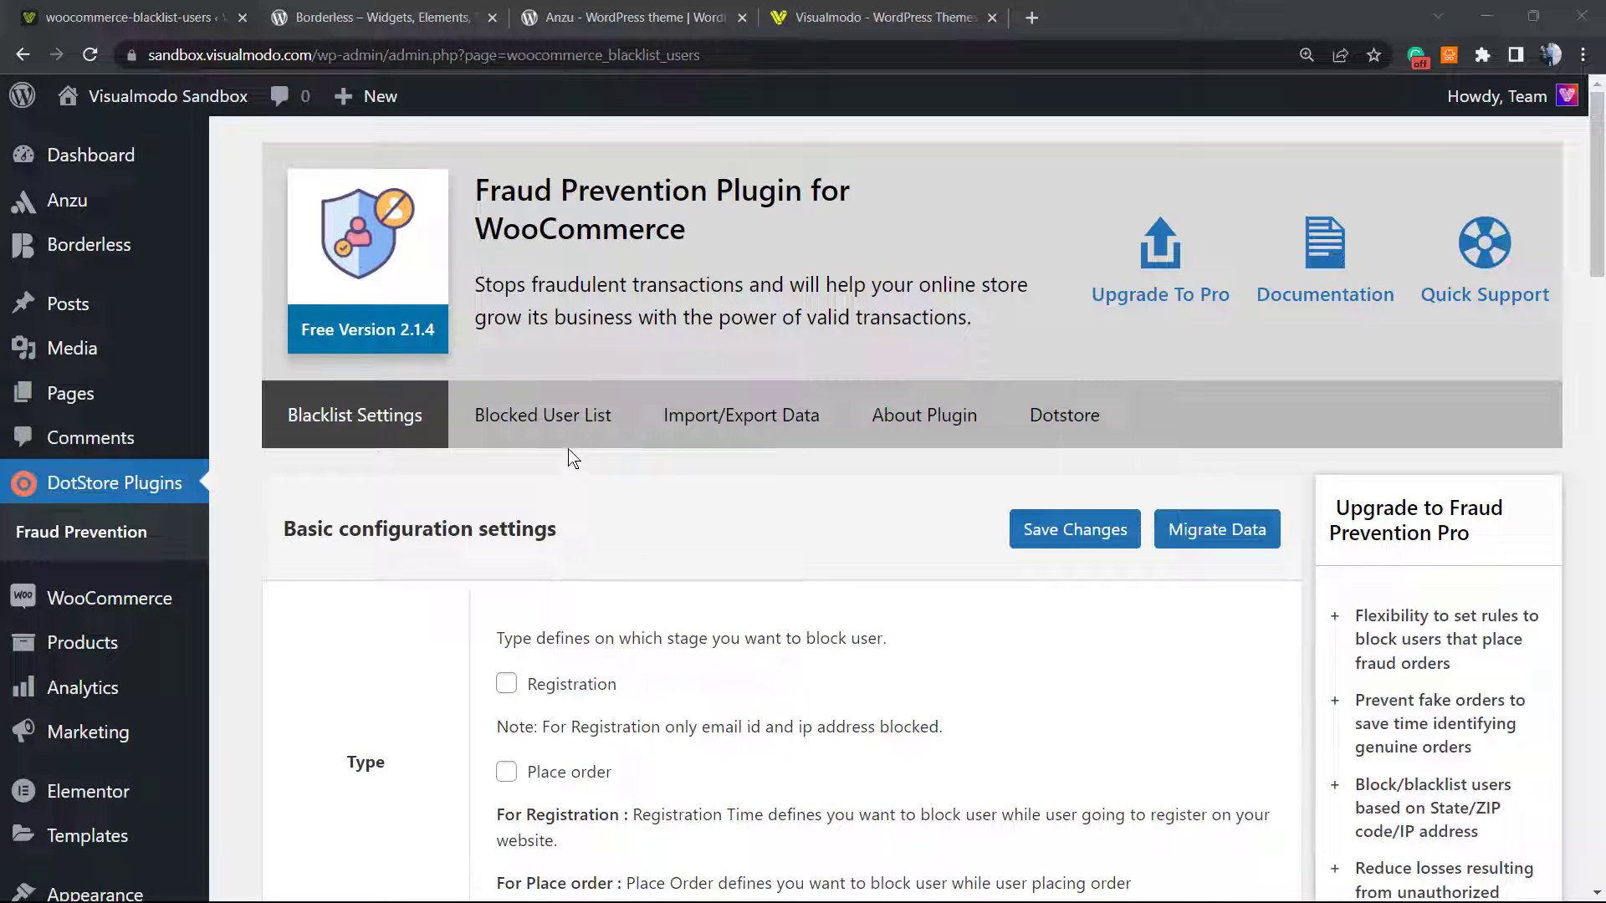
left_click(381, 8)
left_click(125, 17)
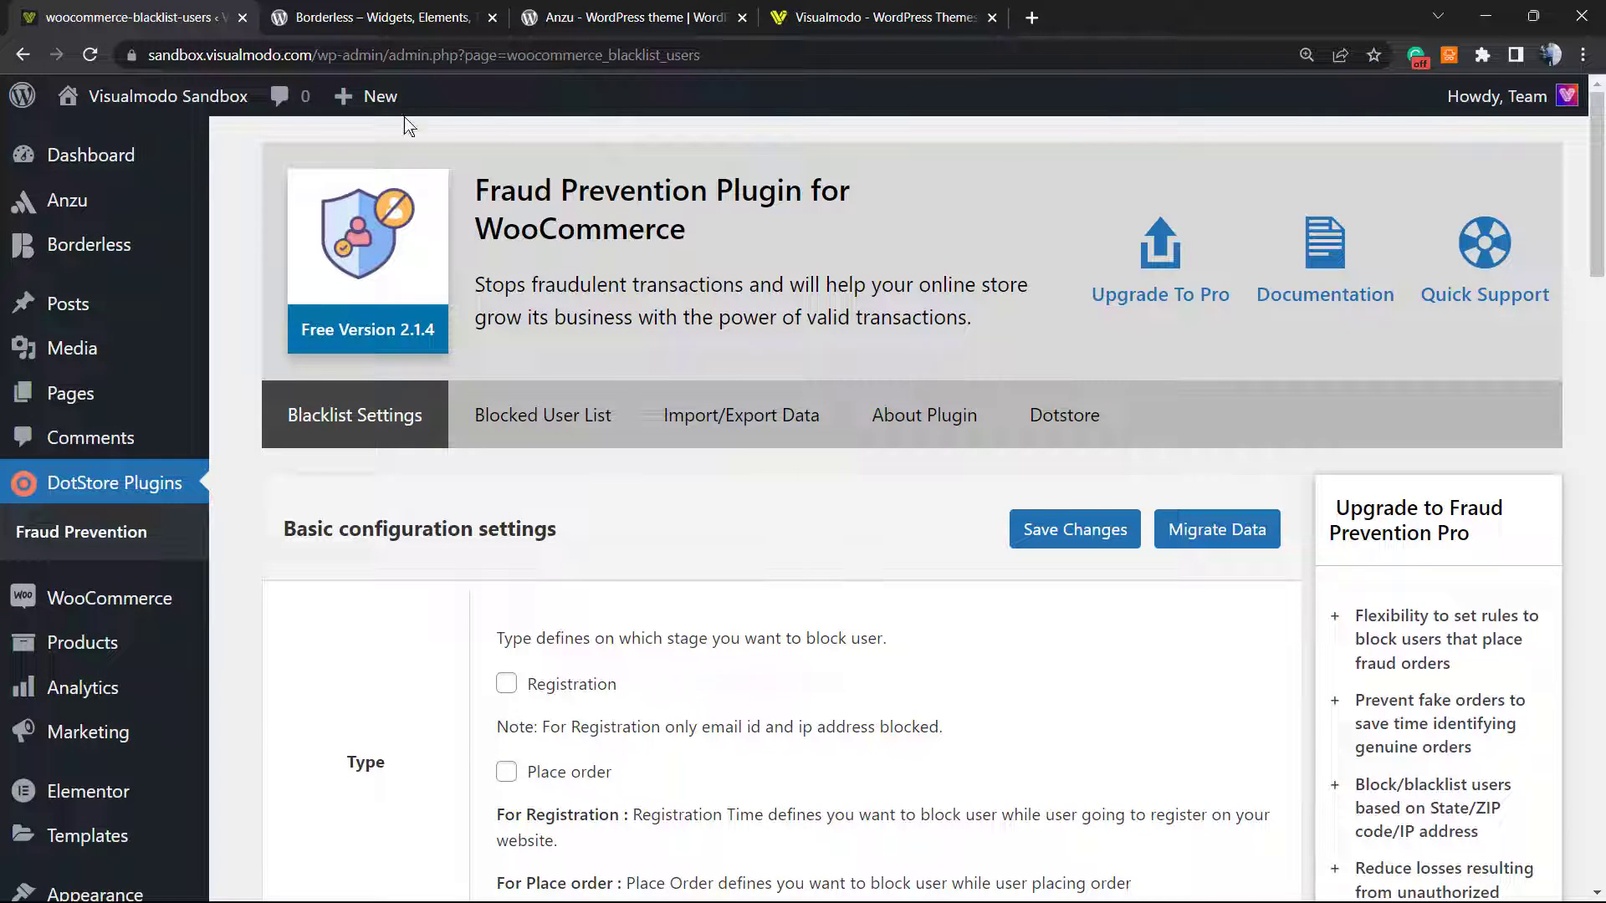
Highlight the words Borderless and Widgets in the Borderless plugin title on WordPress.org
left_click(422, 17)
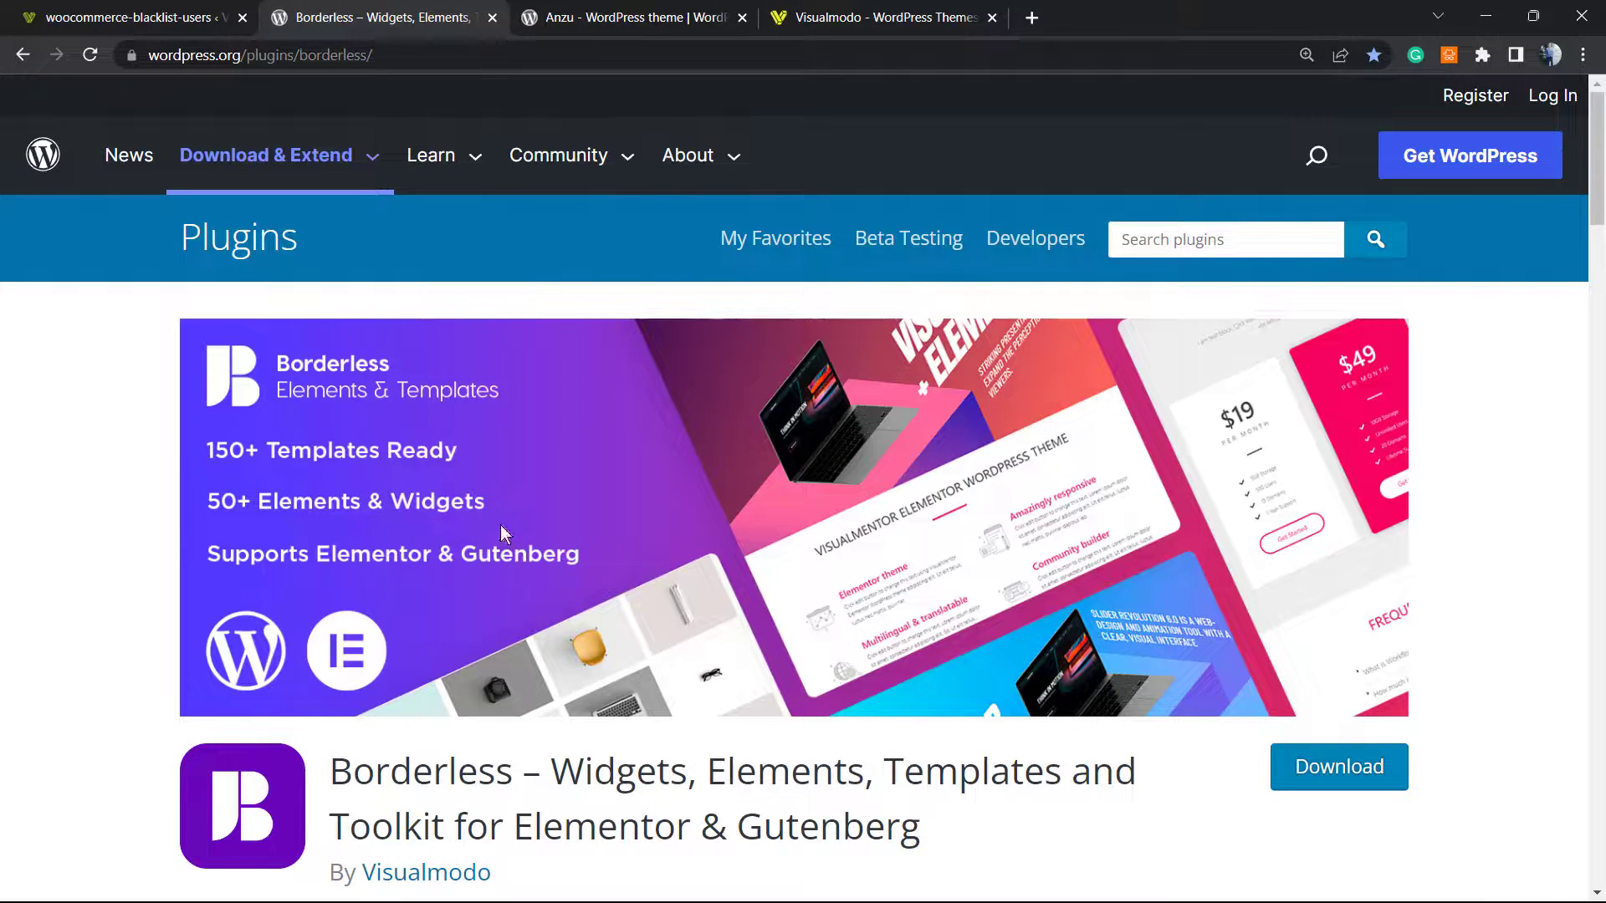
double_click(450, 787)
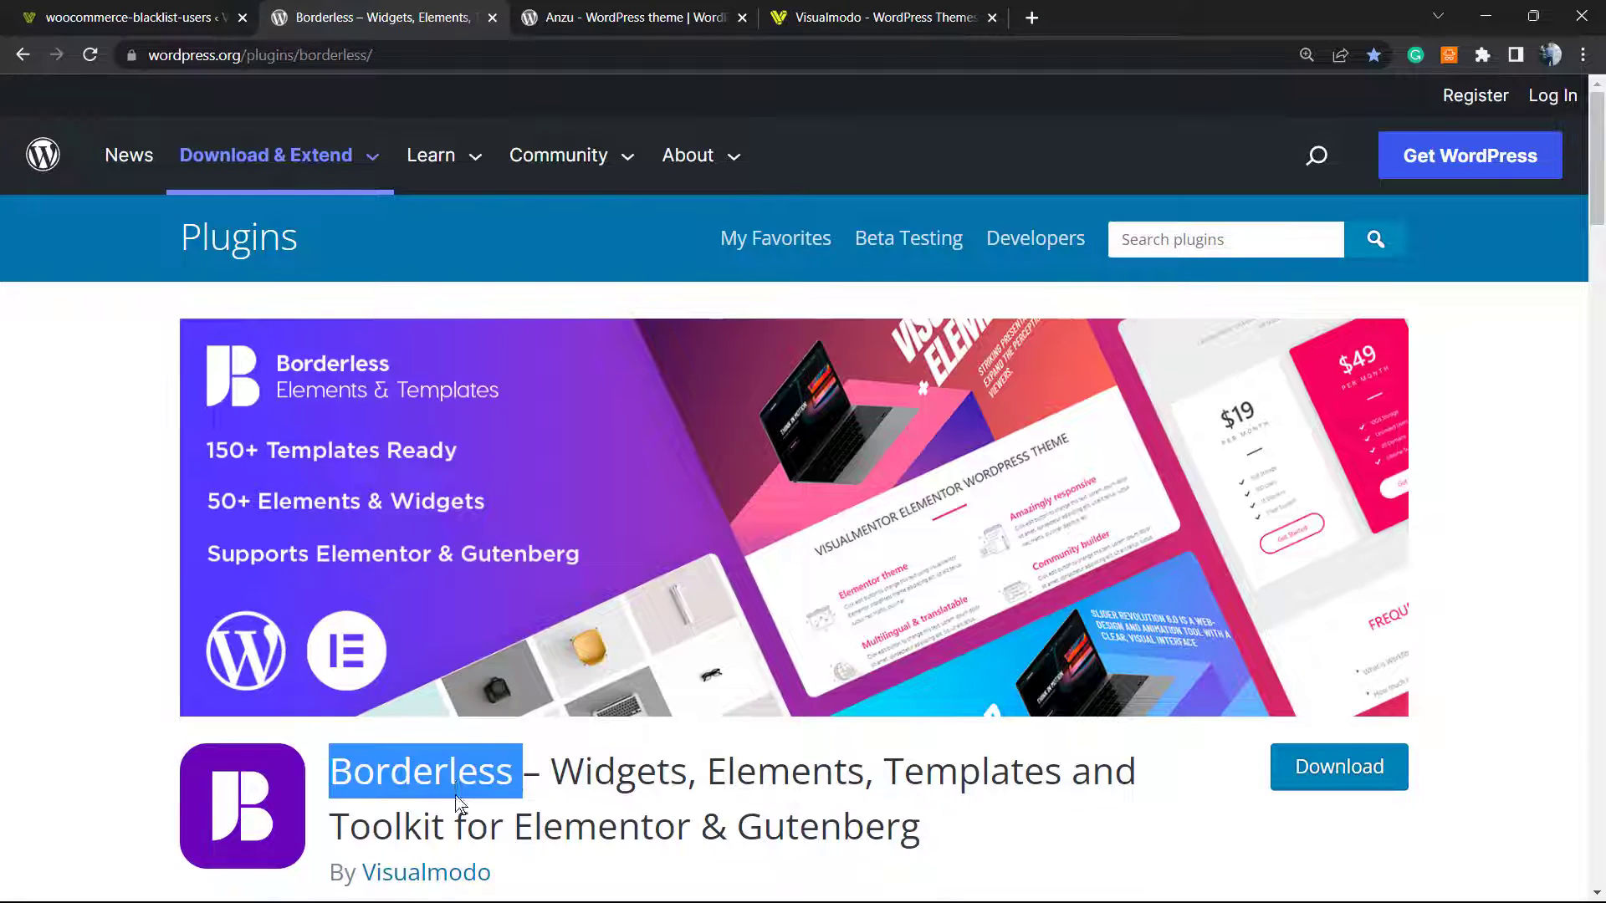
double_click(619, 777)
scroll(727, 764, "down", 2)
scroll(585, 595, "up", 2)
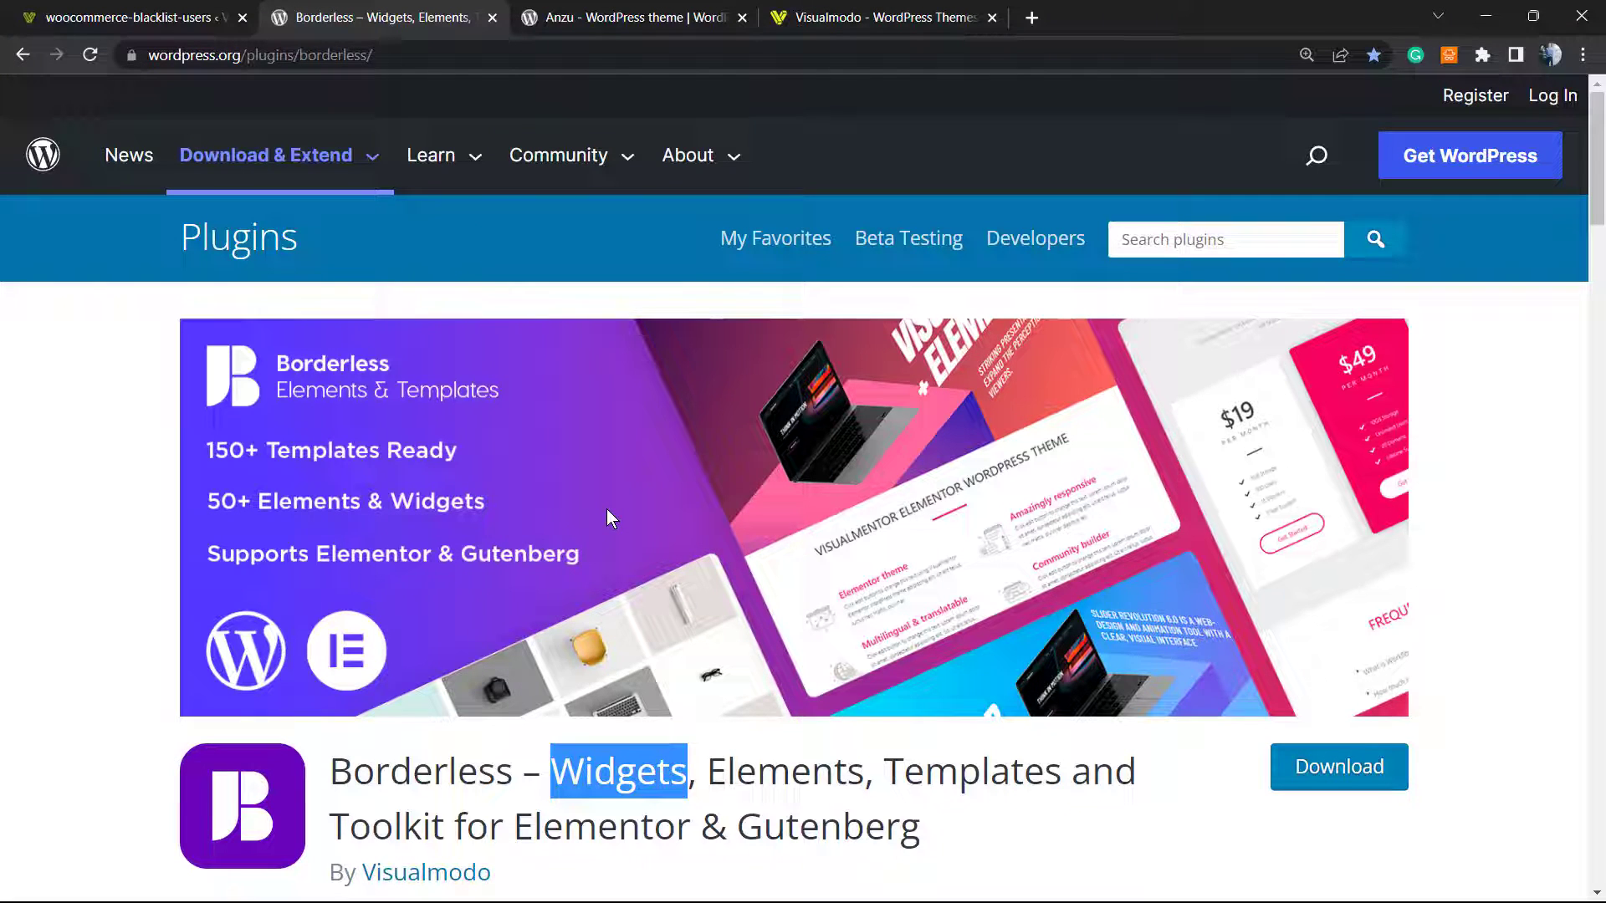
double_click(370, 779)
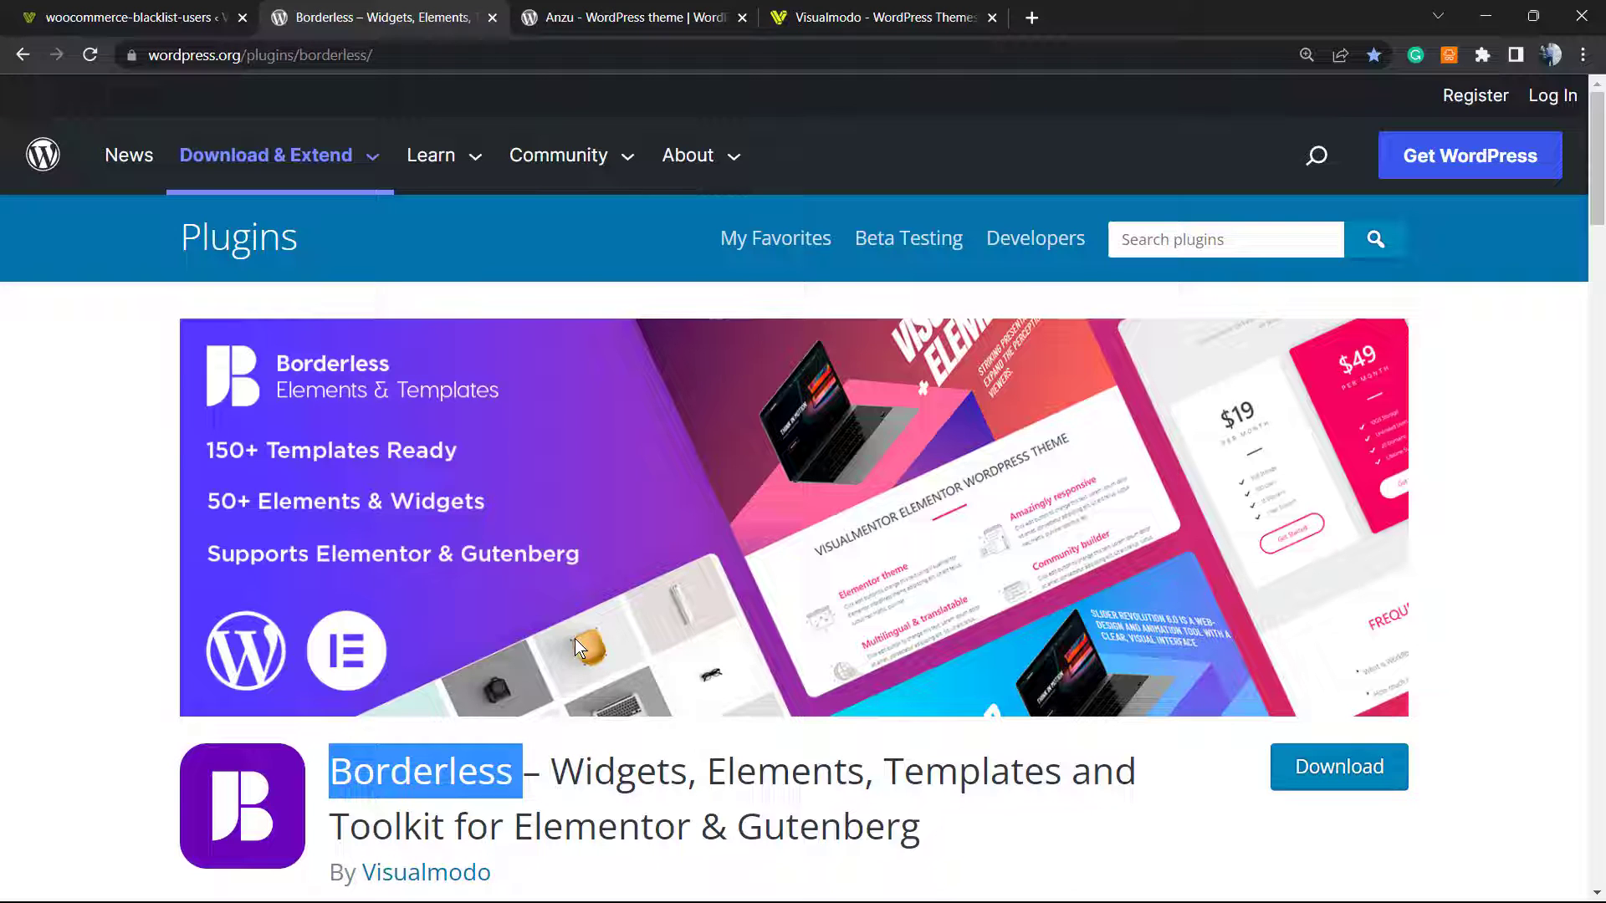
left_click(630, 16)
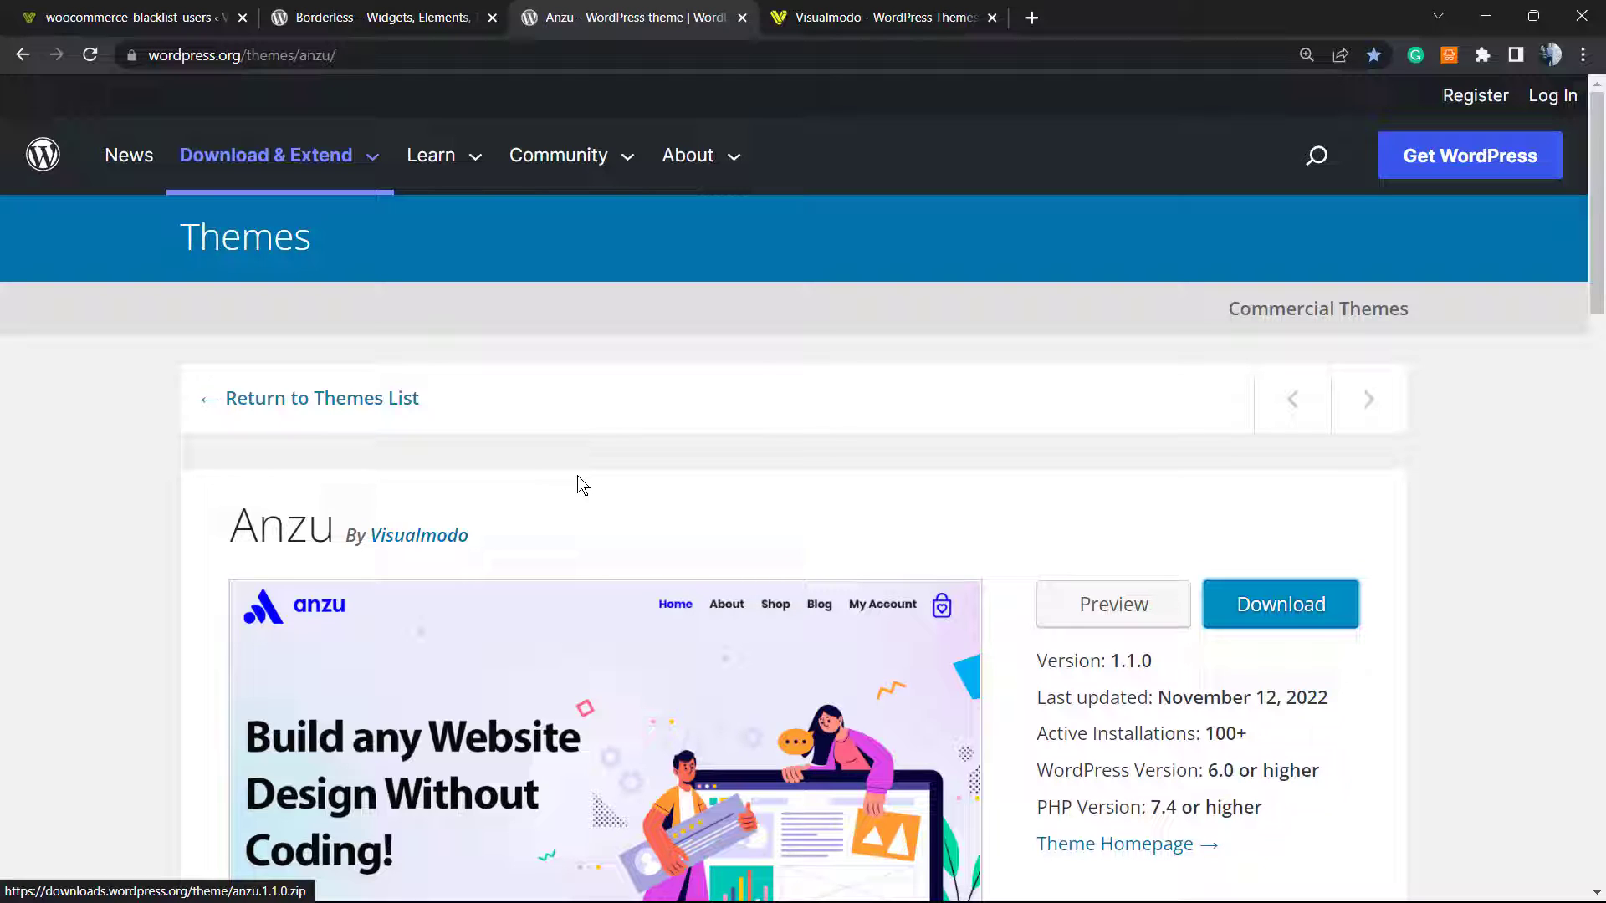
Highlight the theme name Anzu and scroll briefly through its WordPress.org page
double_click(278, 525)
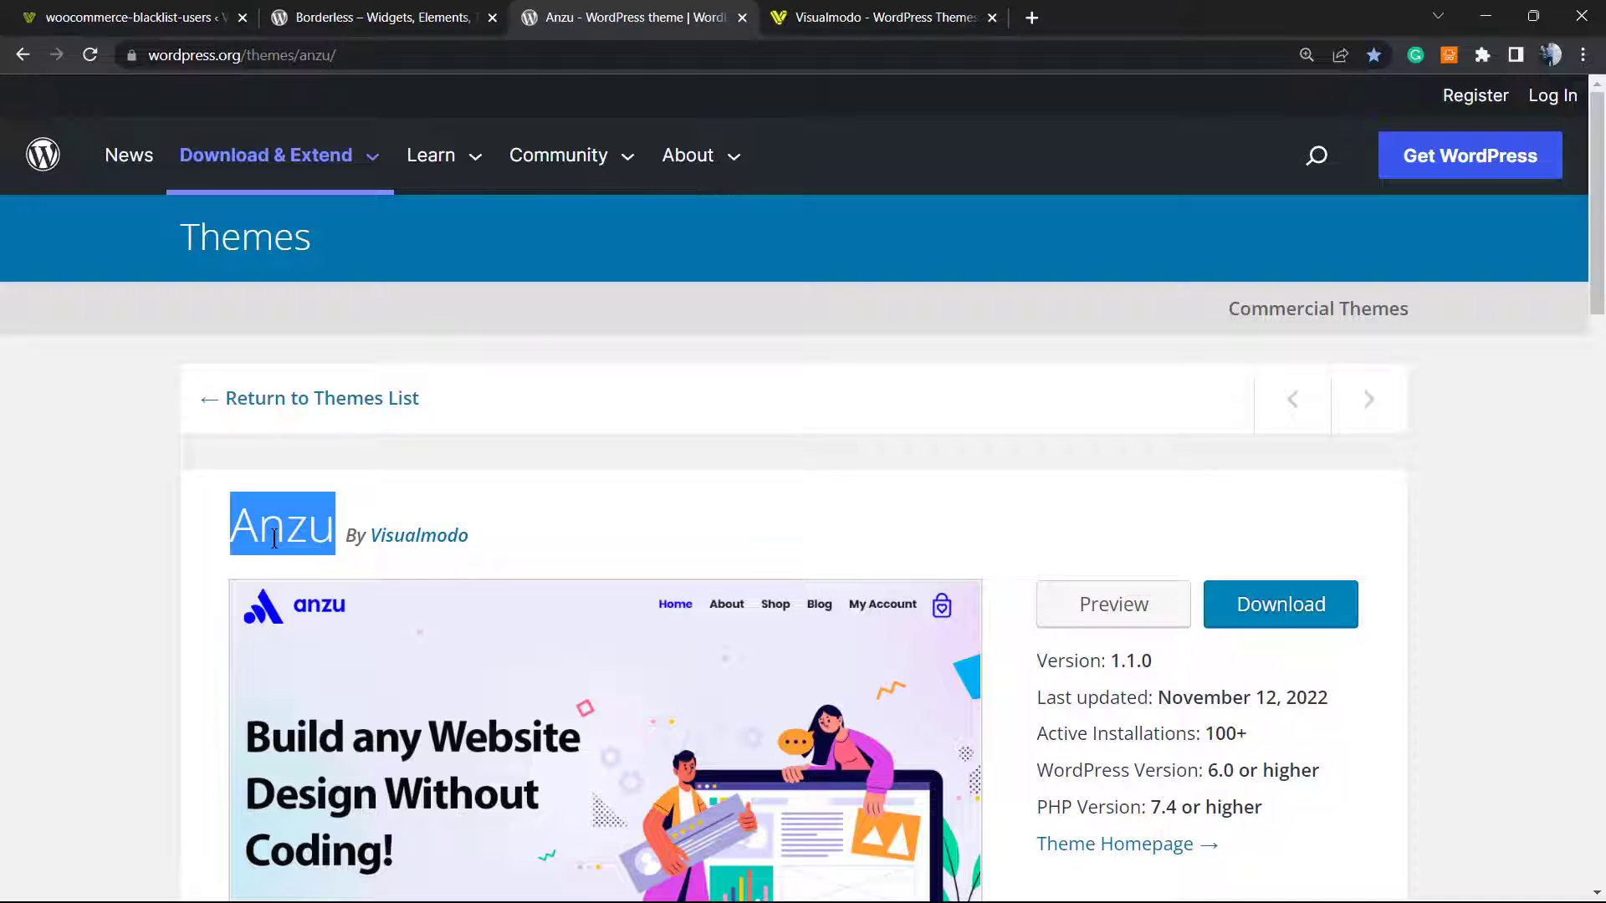
scroll(275, 538, "down", 3)
scroll(274, 540, "up", 1)
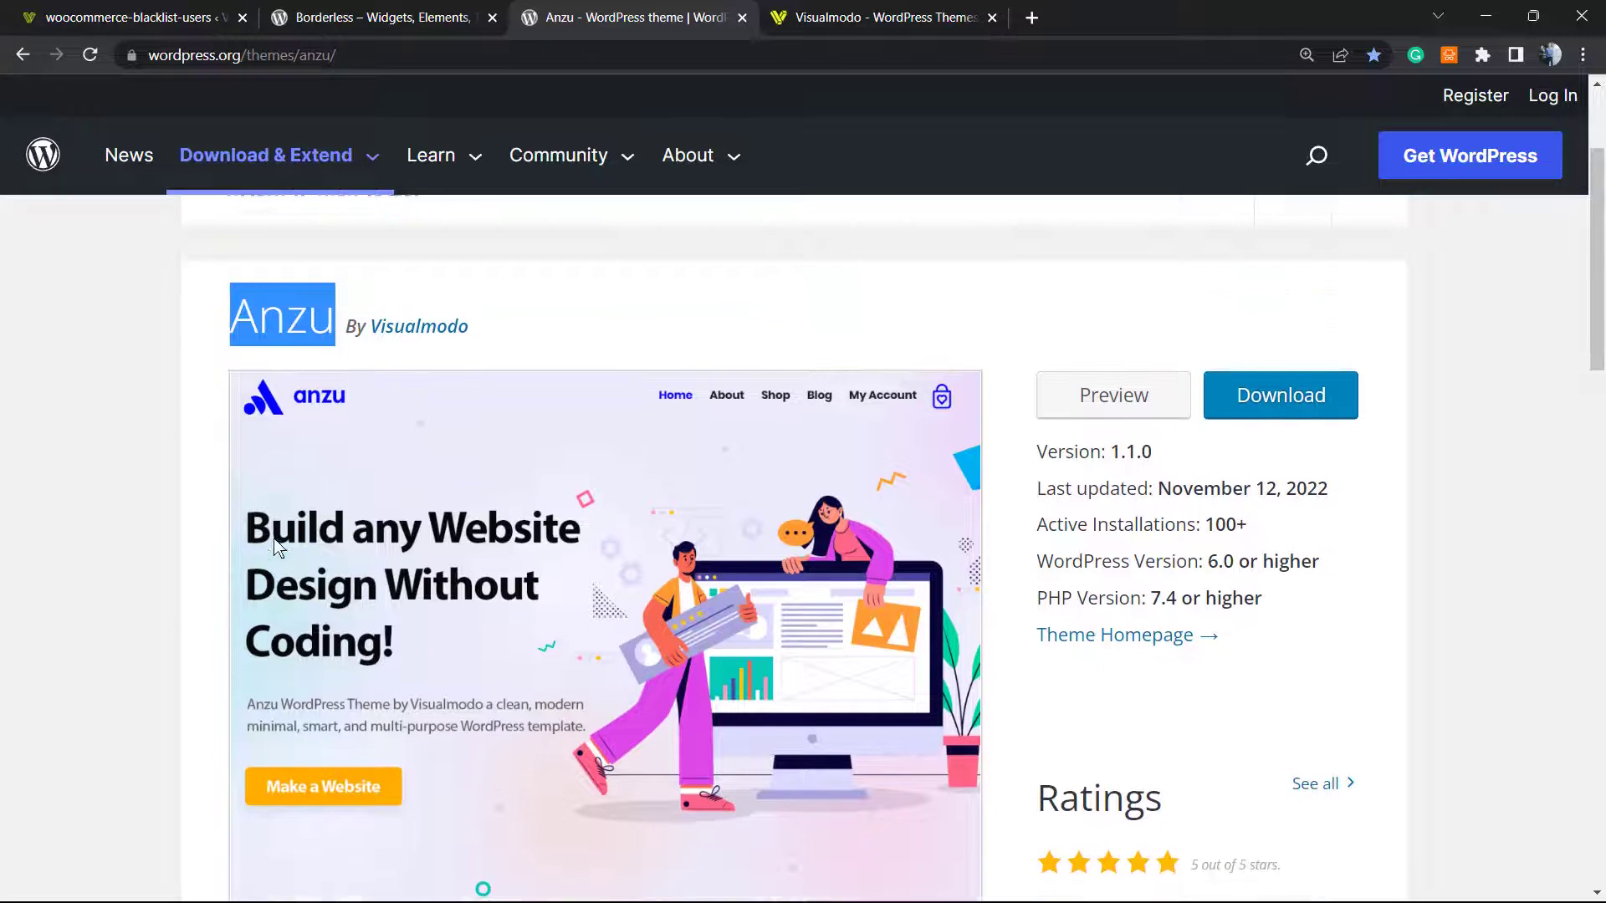
scroll(278, 548, "up", 2)
Go to Visualmodo's Templates Library and scroll down to the Pasta and Tea House templates
left_click(879, 17)
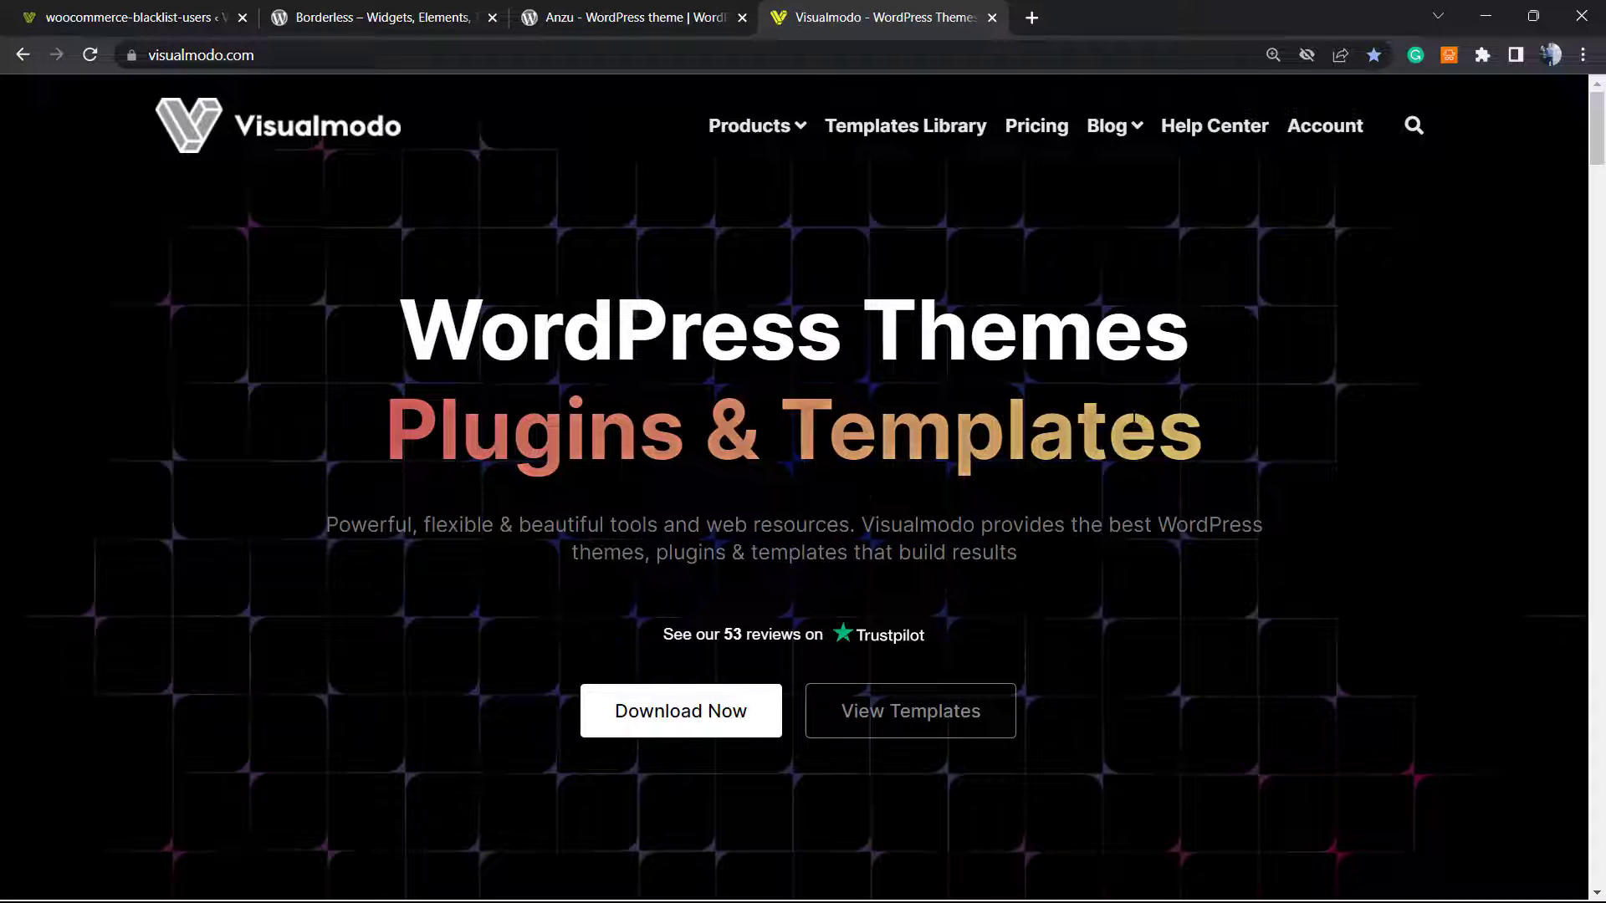
left_click(901, 127)
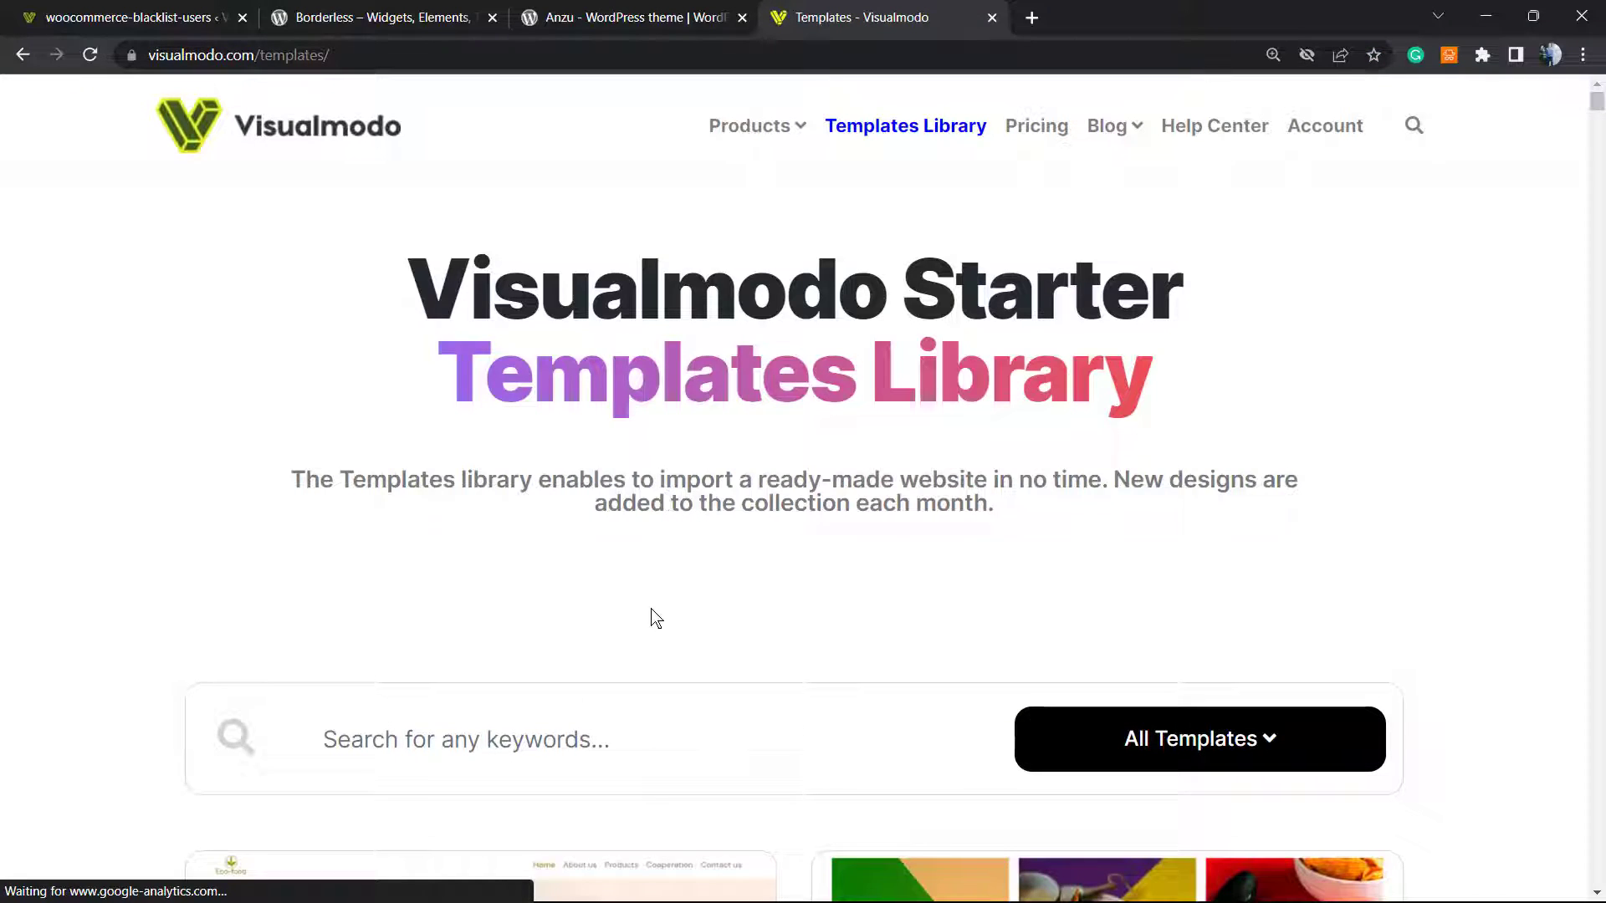
scroll(652, 617, "down", 15)
scroll(615, 602, "down", 18)
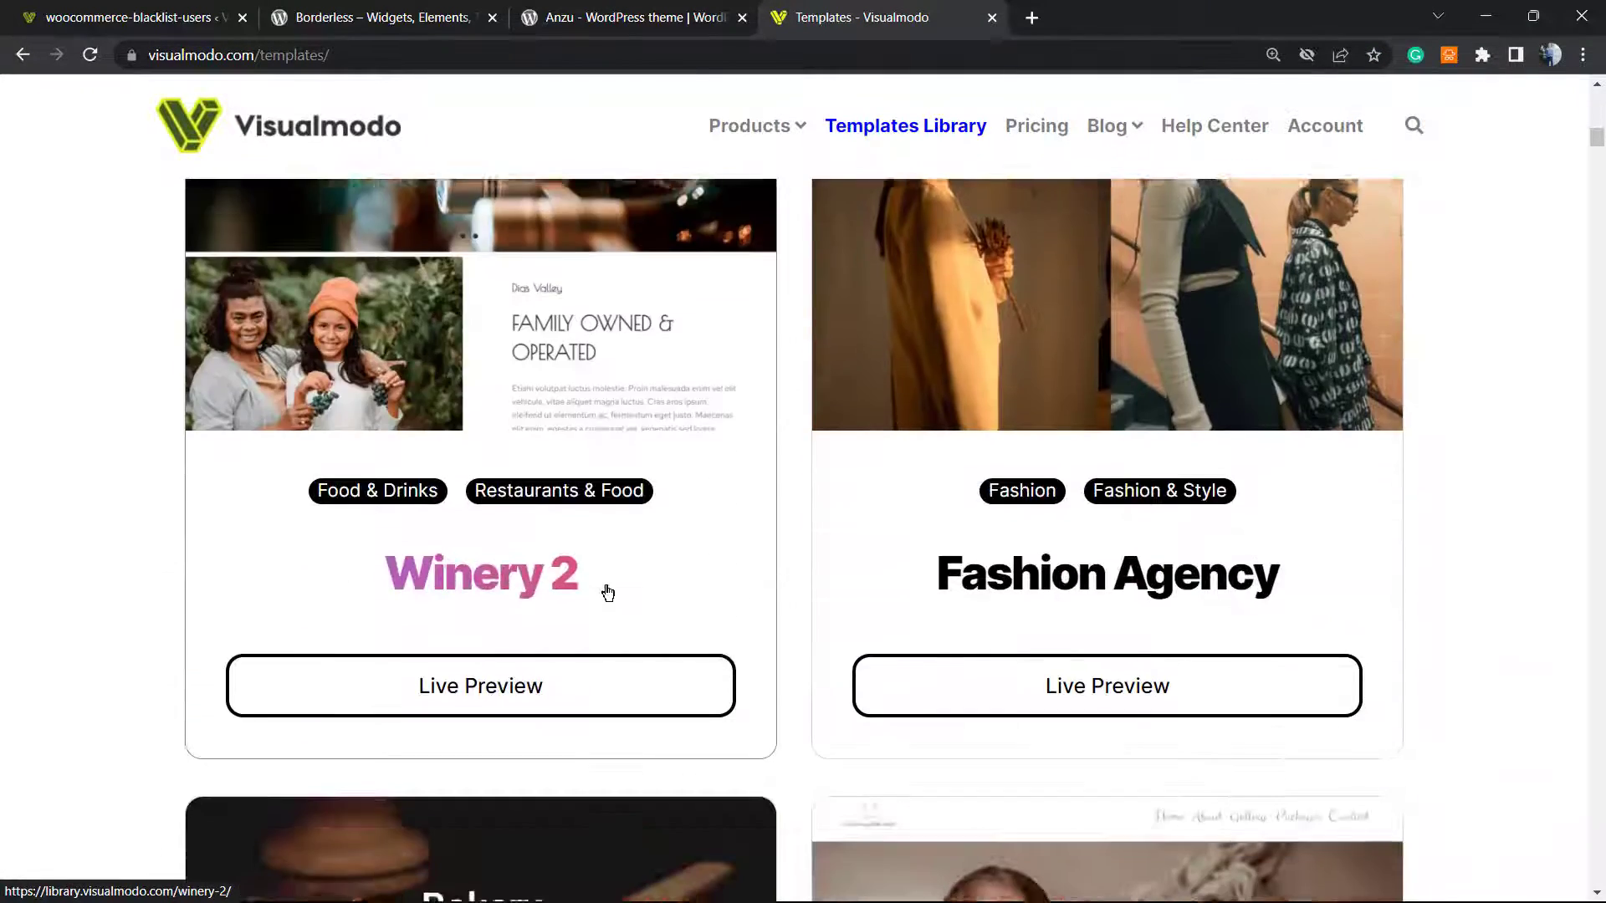
scroll(599, 574, "down", 20)
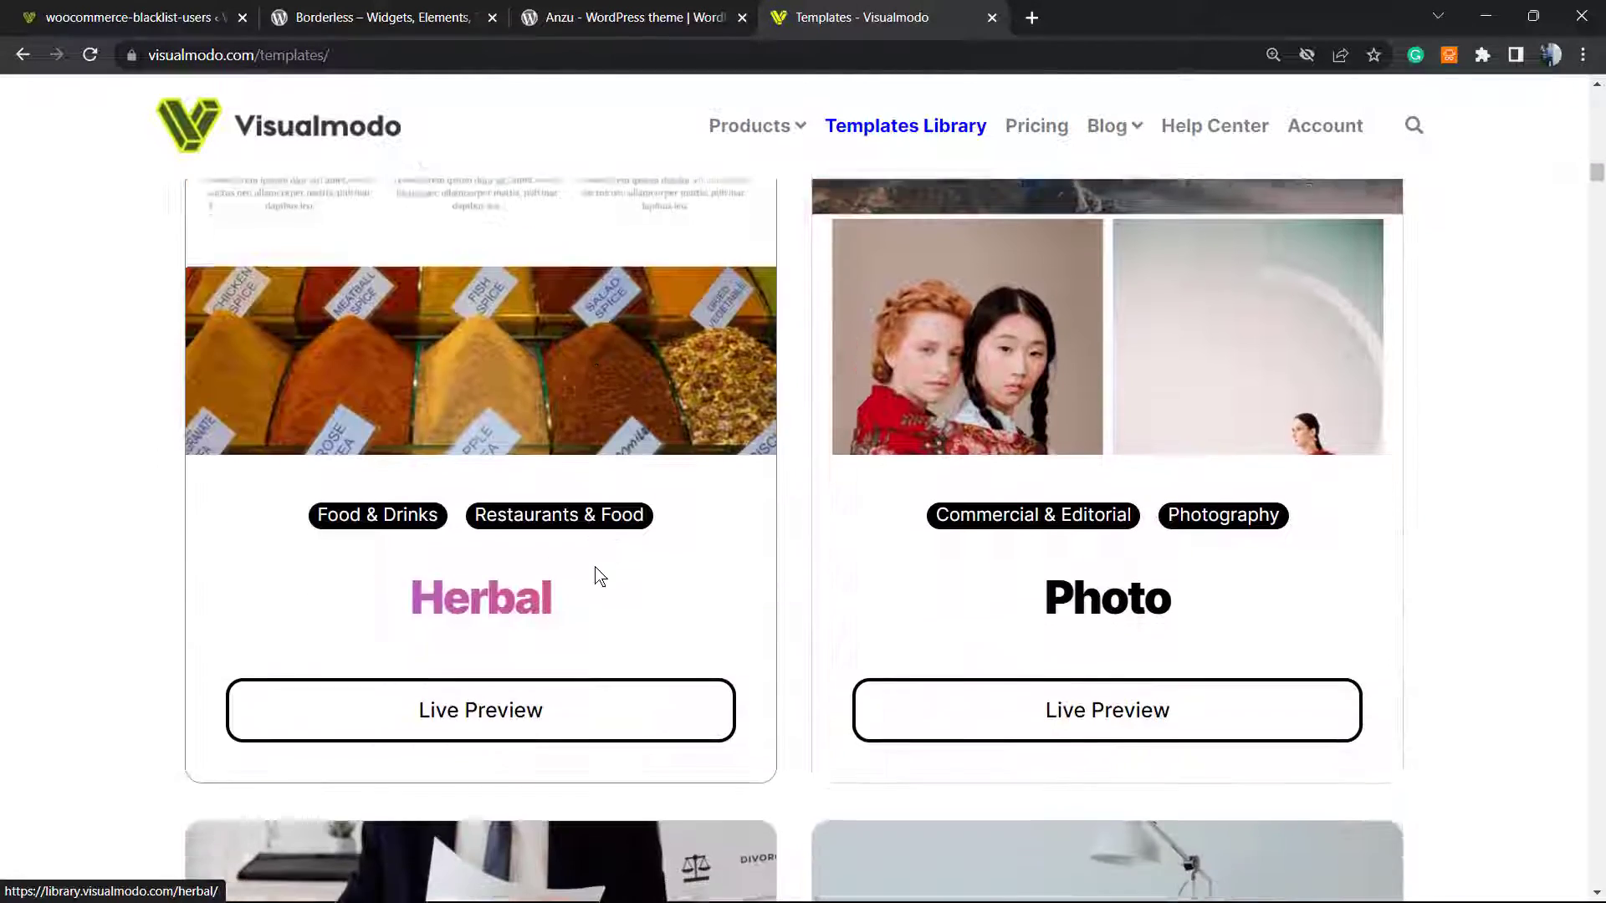
scroll(594, 569, "down", 11)
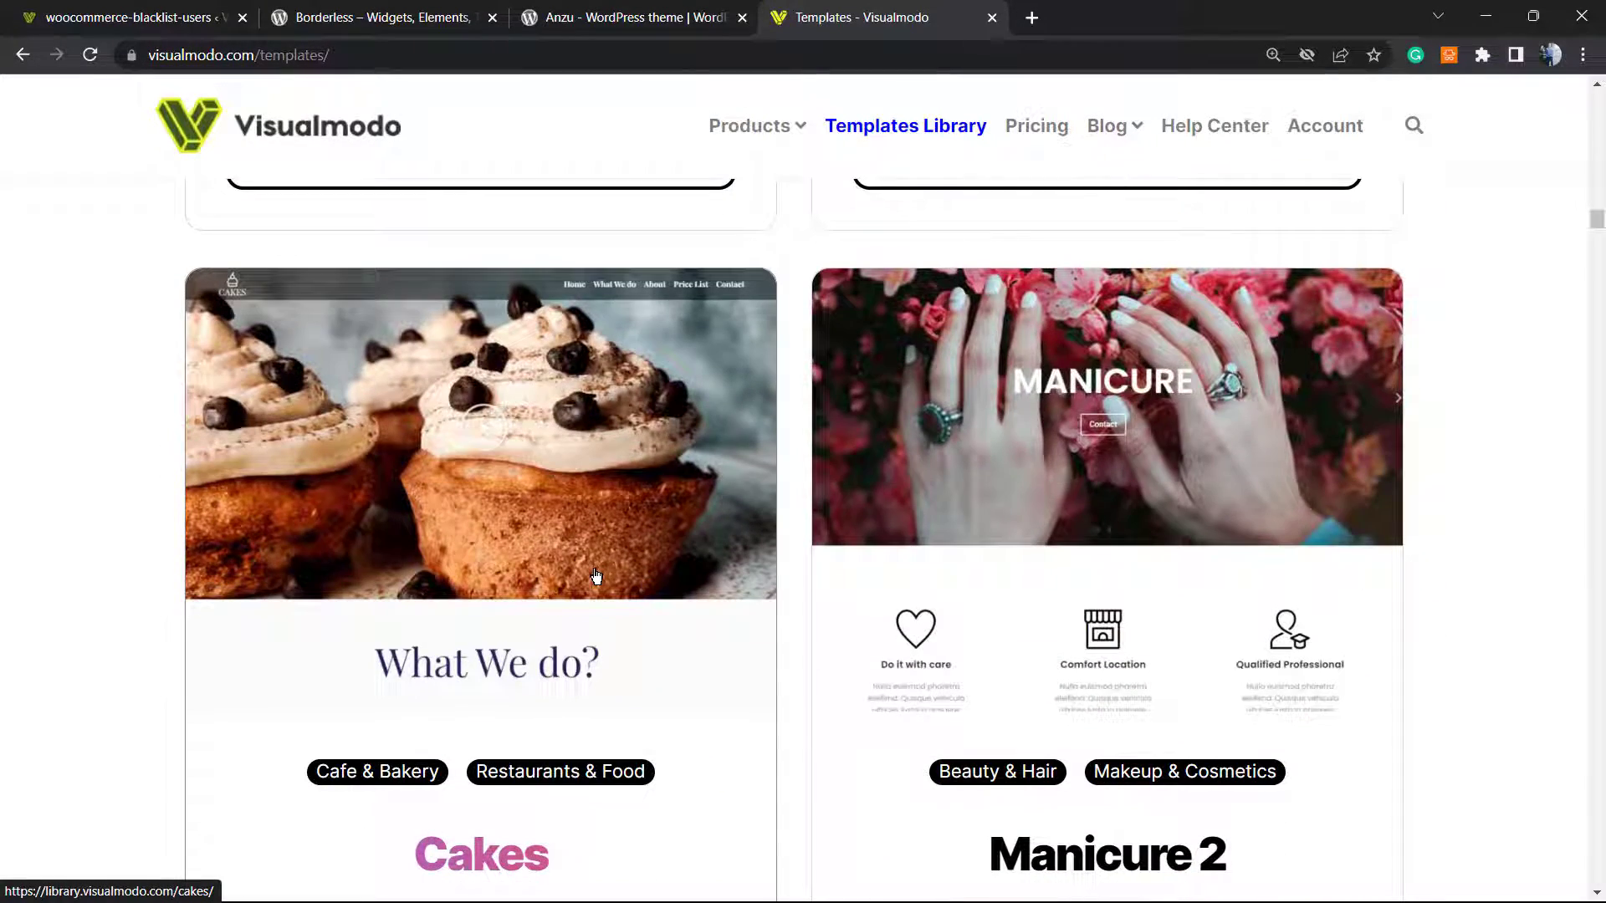
scroll(596, 576, "down", 1)
scroll(595, 576, "down", 3)
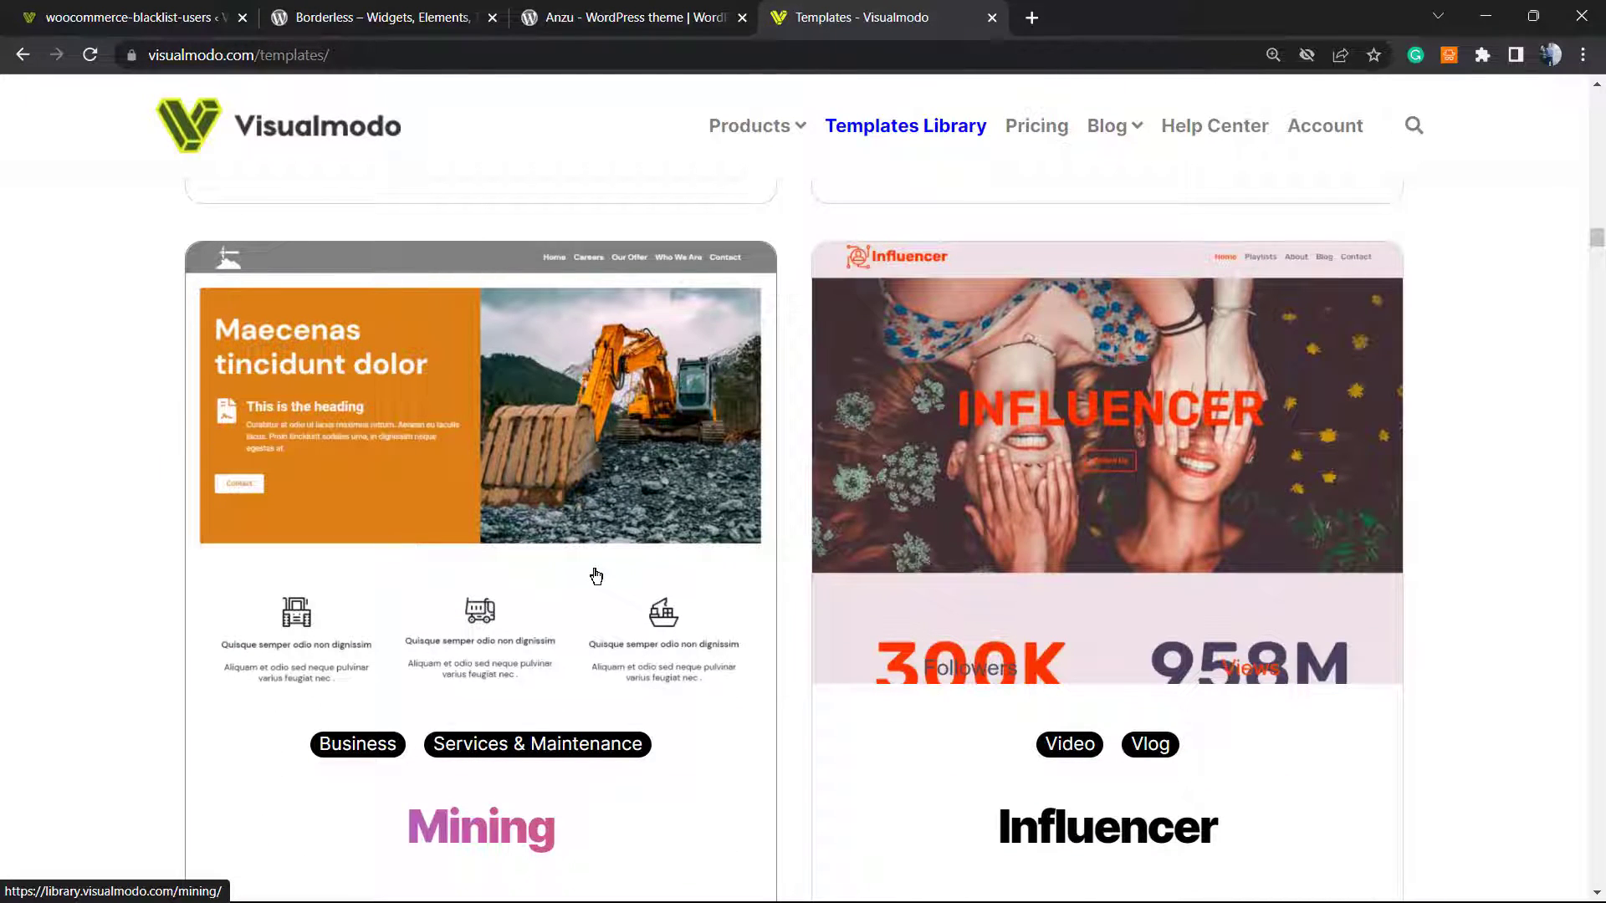
scroll(595, 576, "down", 12)
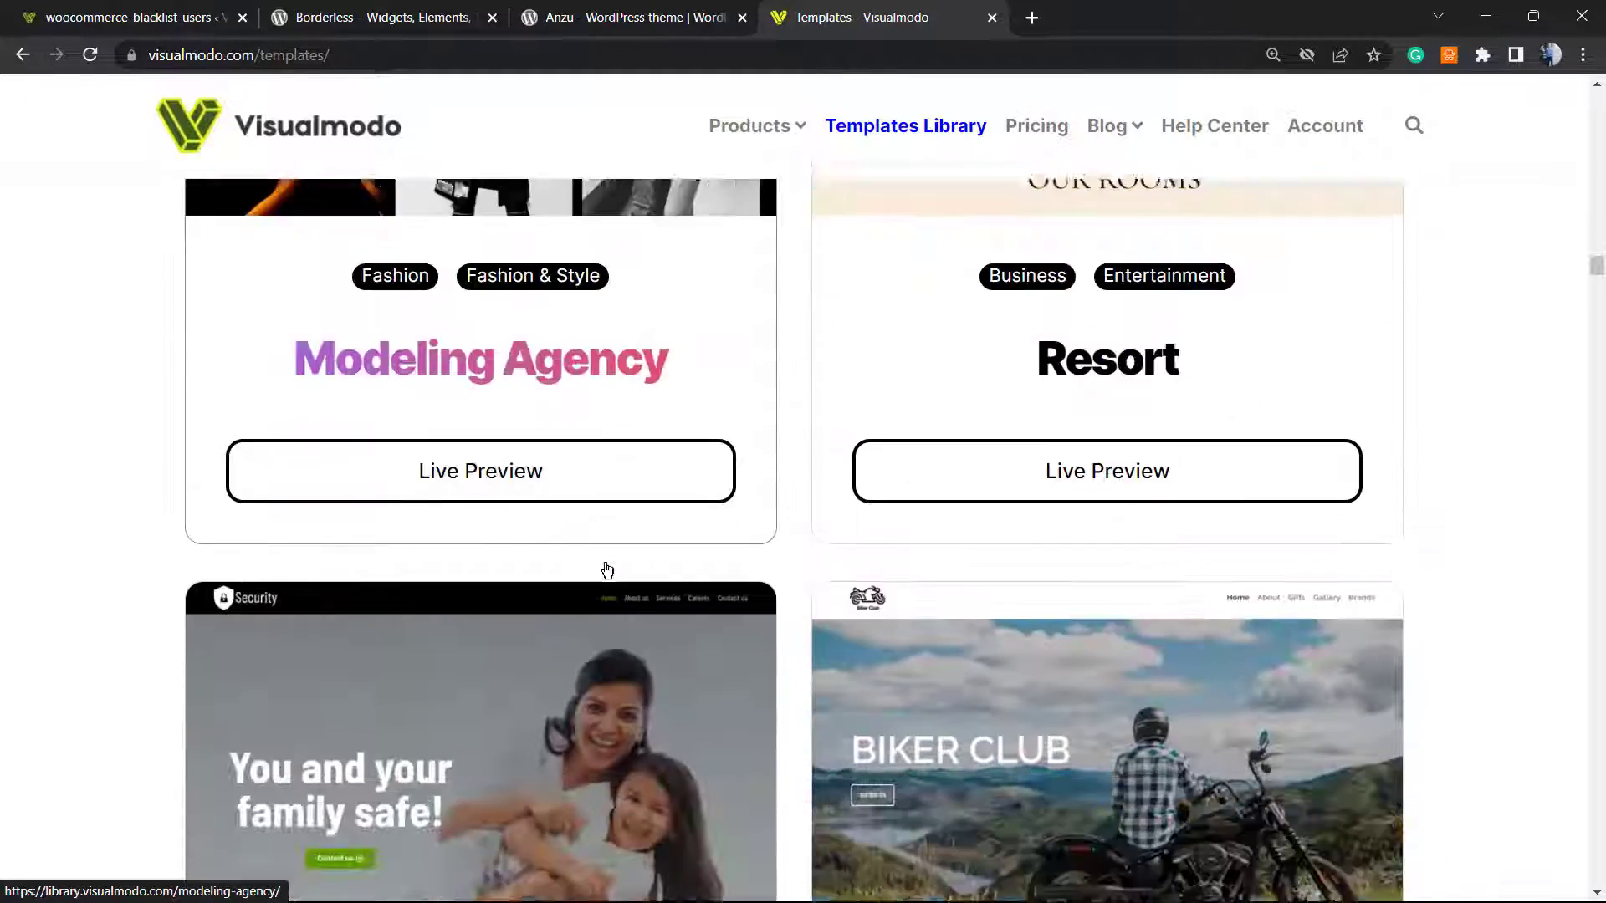
scroll(607, 570, "down", 16)
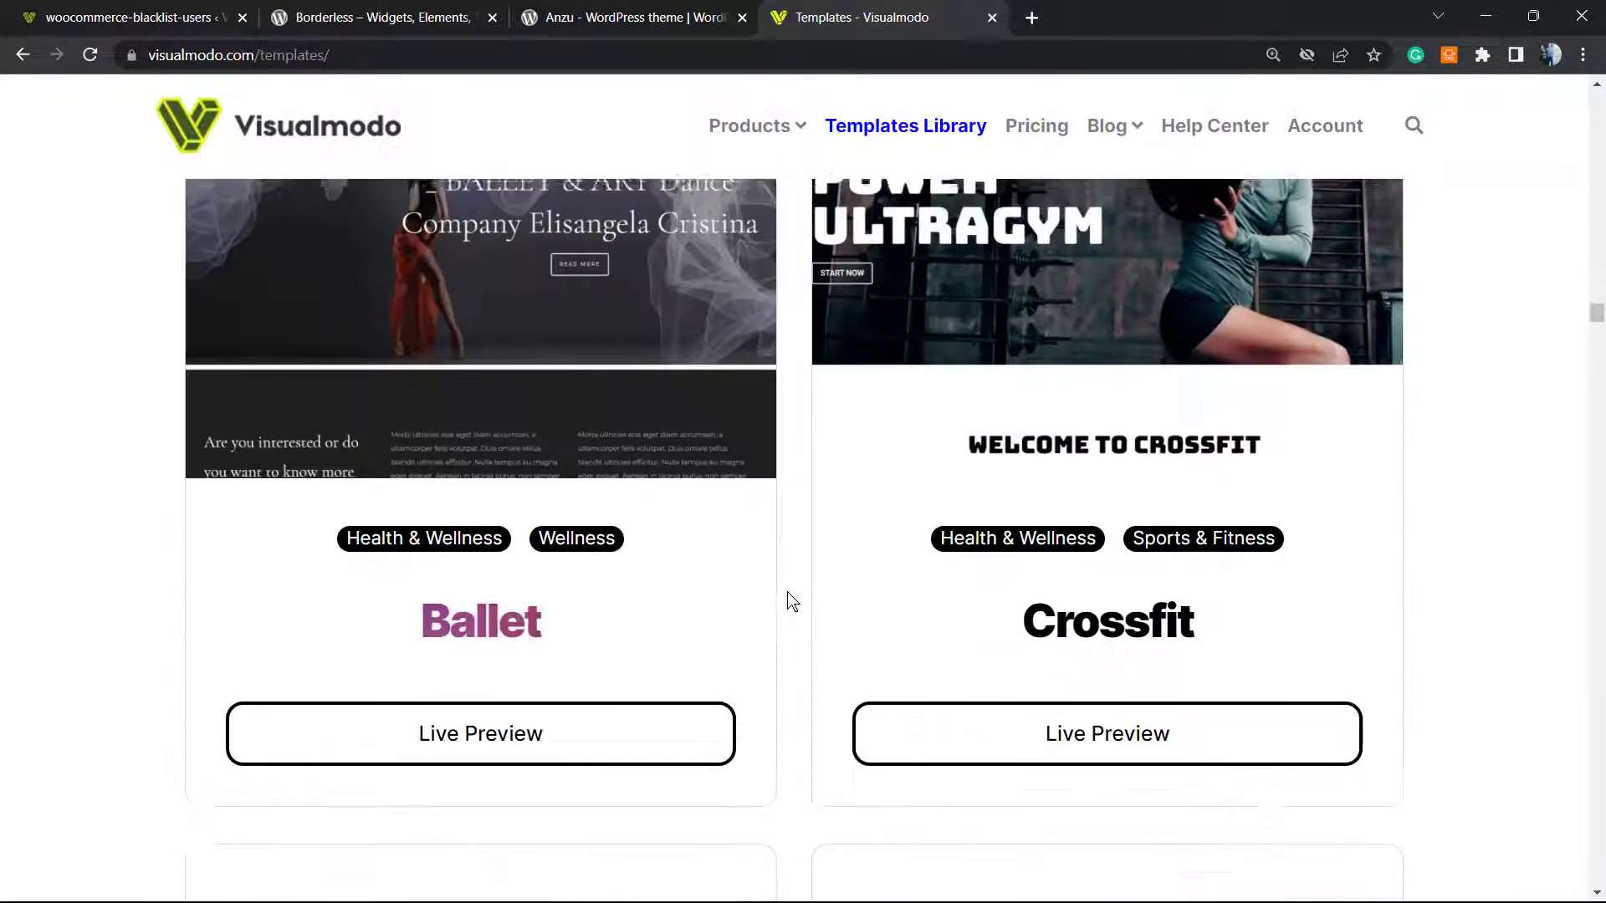
scroll(792, 600, "down", 20)
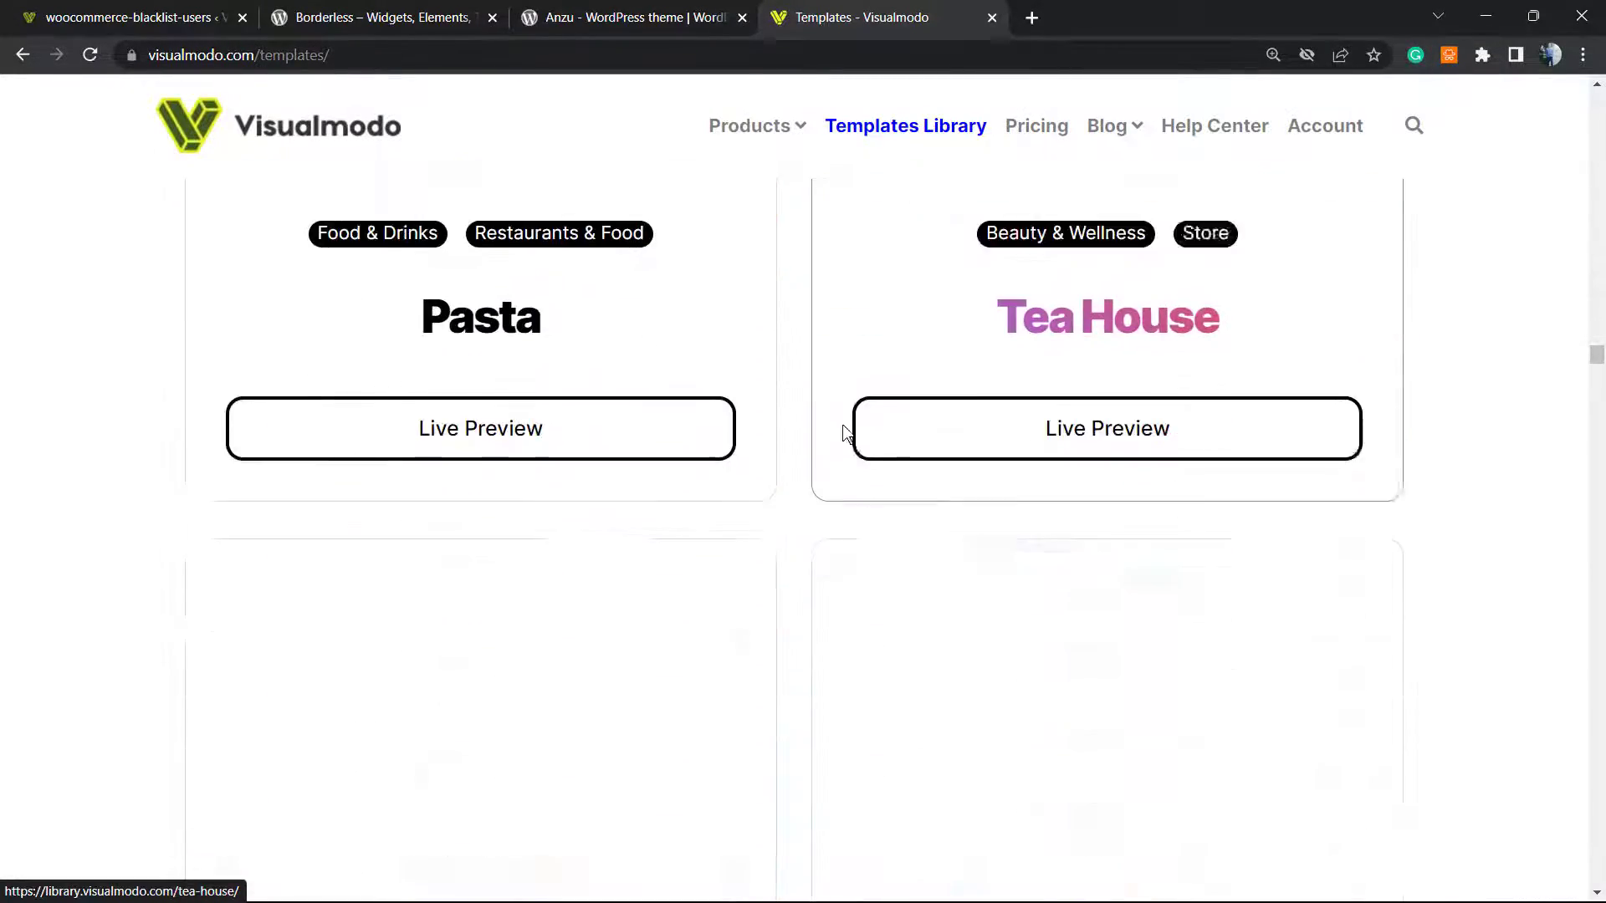